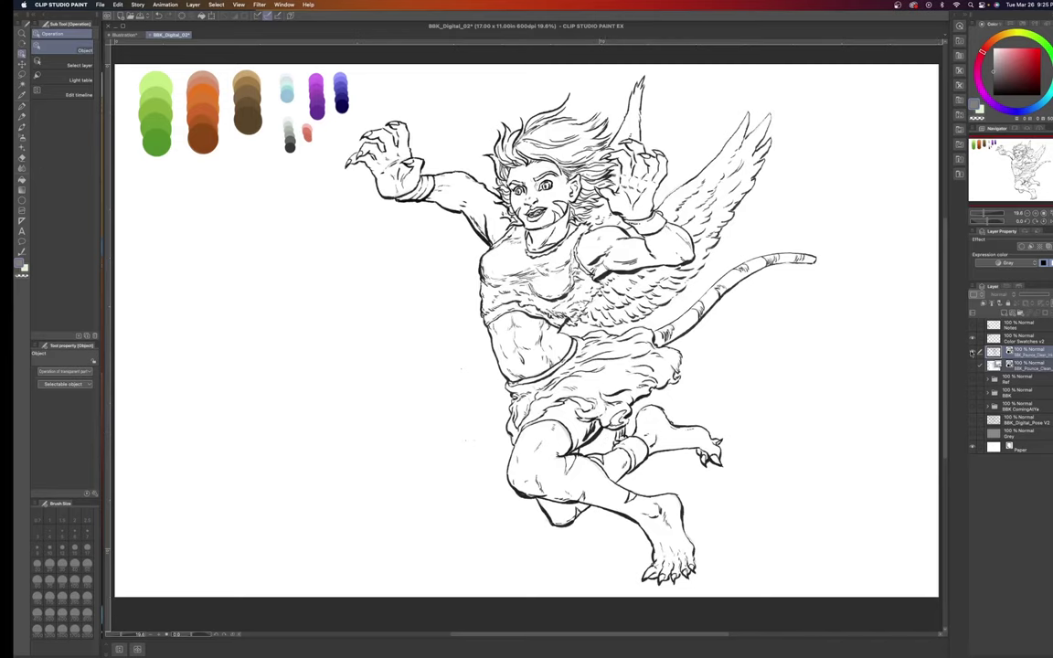
Hide the transparent ink layer, show the original BBK_Pounce_Clean_Ink layer below it, and duplicate that original layer.
click(974, 365)
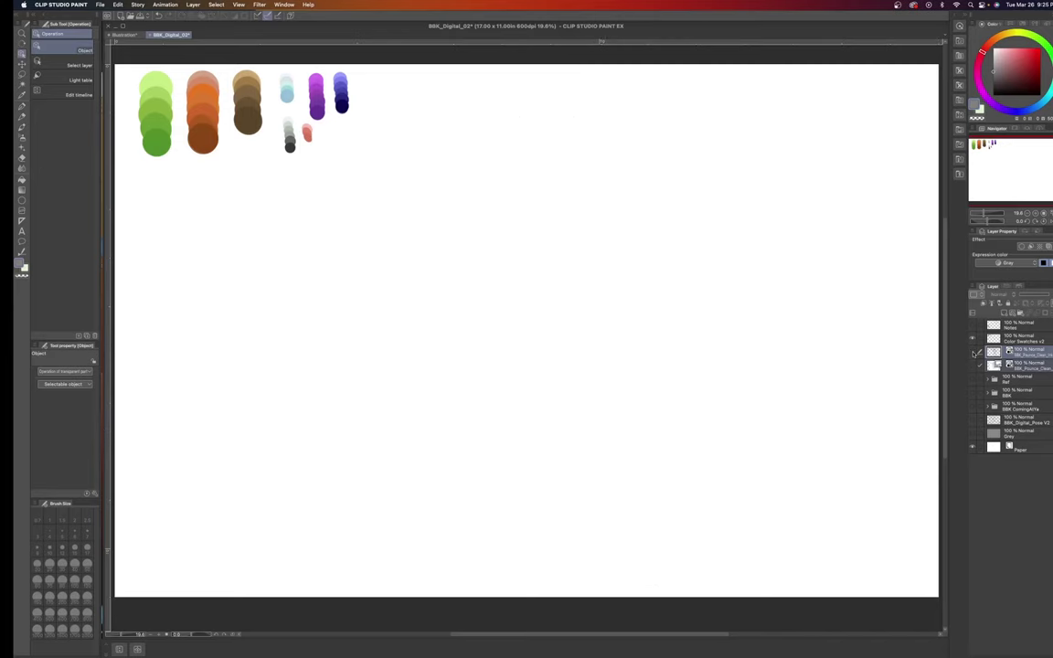
click(973, 365)
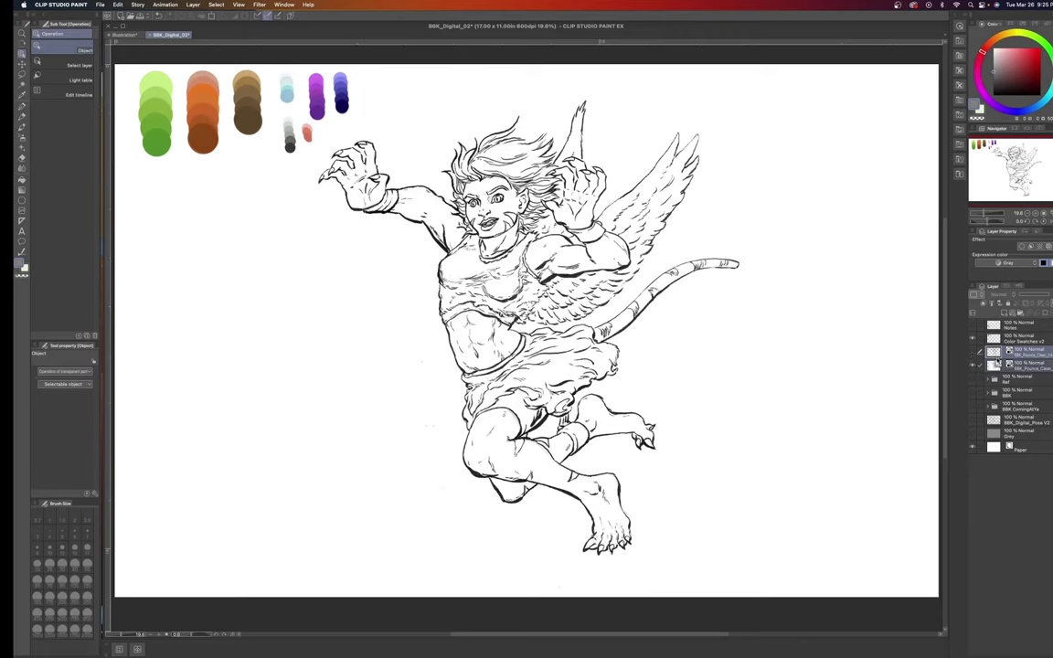
click(1023, 365)
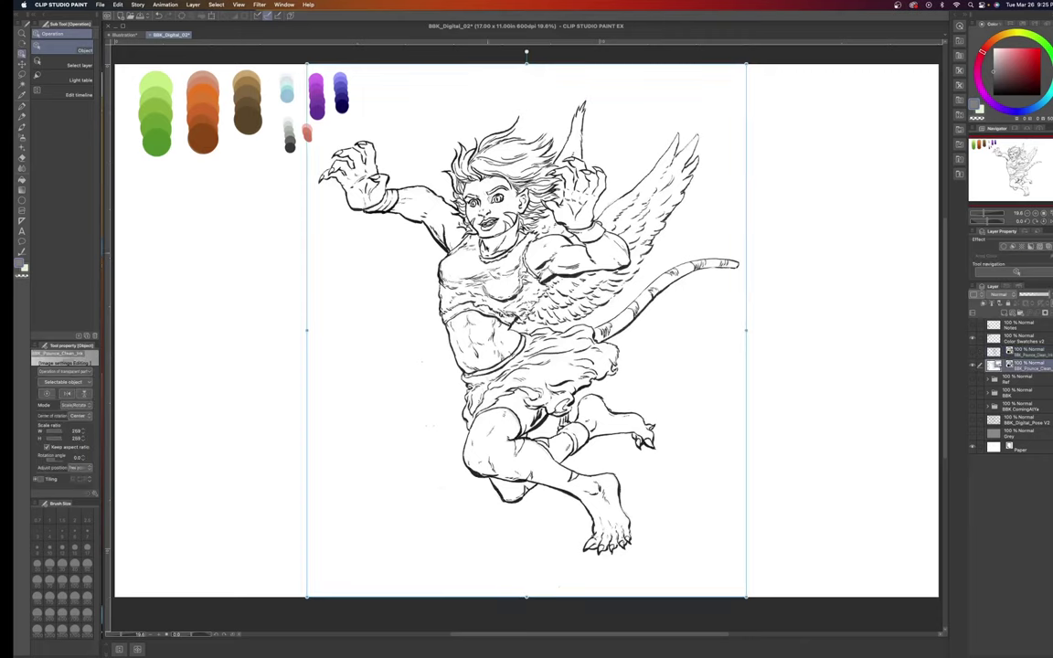
click(193, 4)
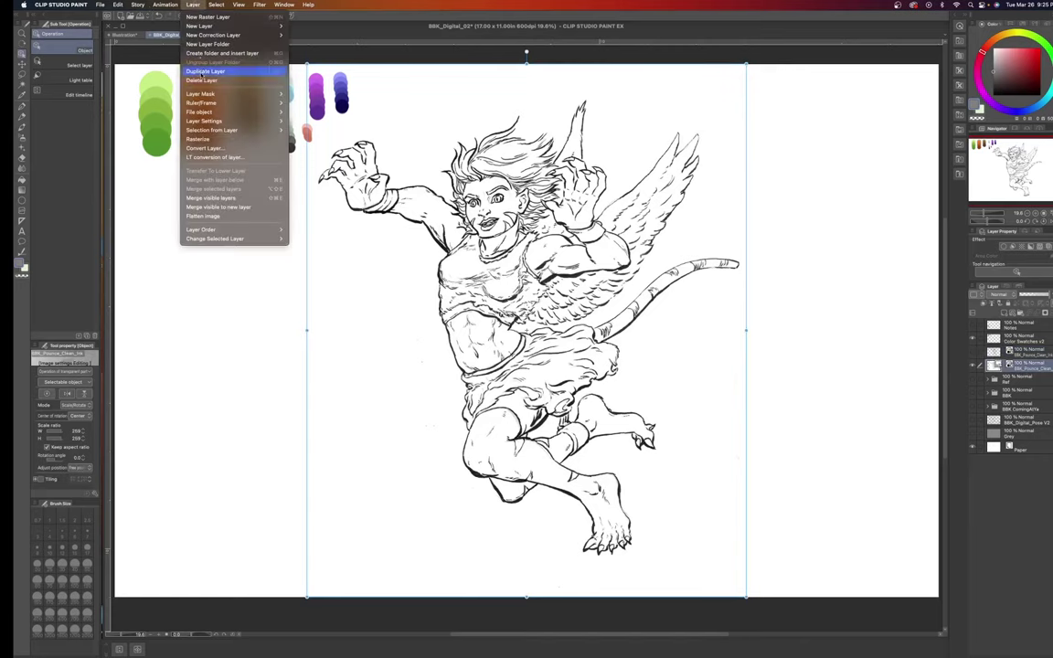
click(202, 71)
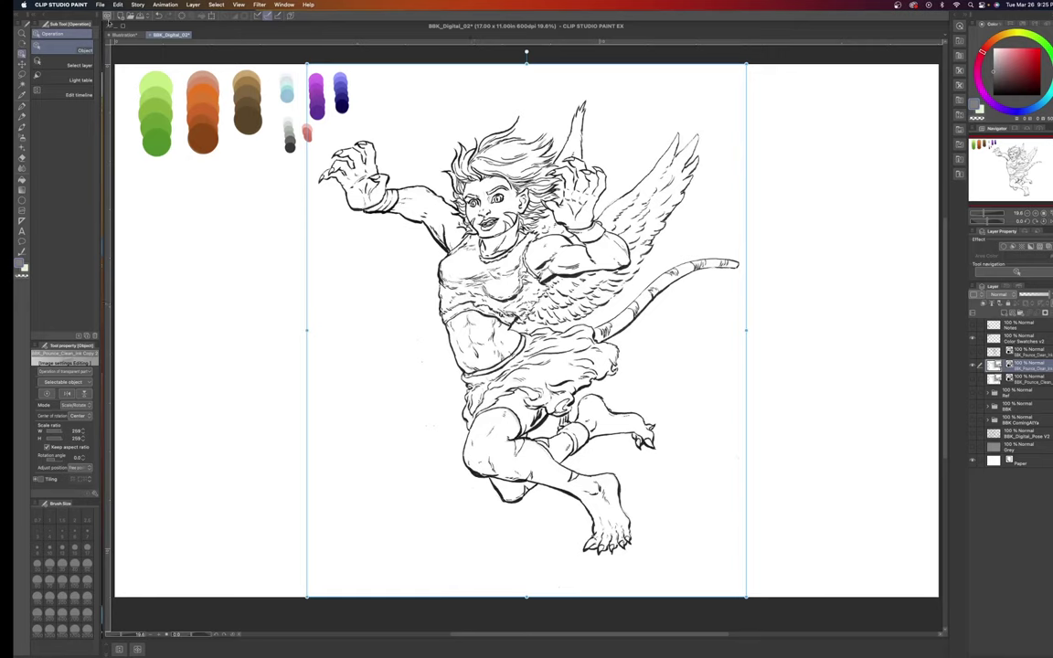
Import the image BBK_Pounce_Clean_Ink.tiff from the Desktop into the canvas.
click(95, 5)
mouse_move(114, 140)
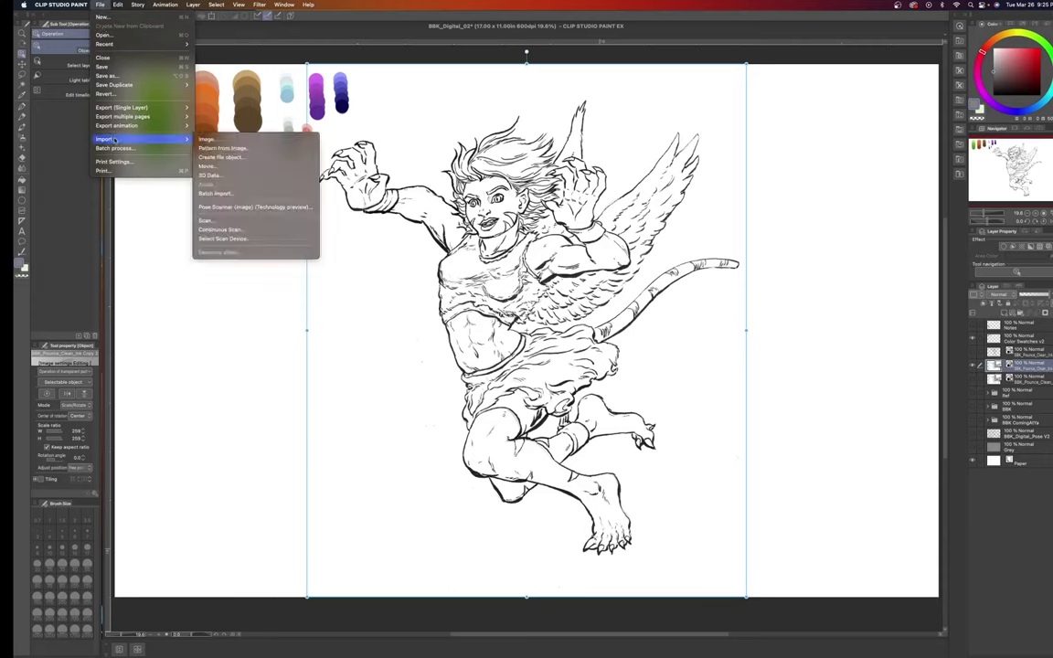
click(225, 139)
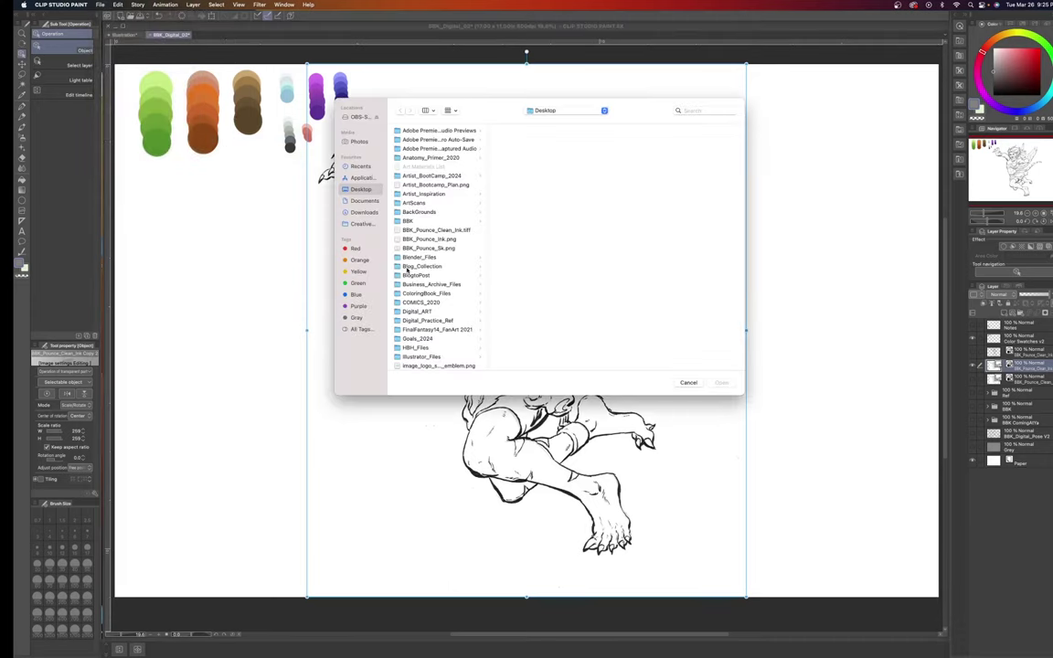
click(423, 231)
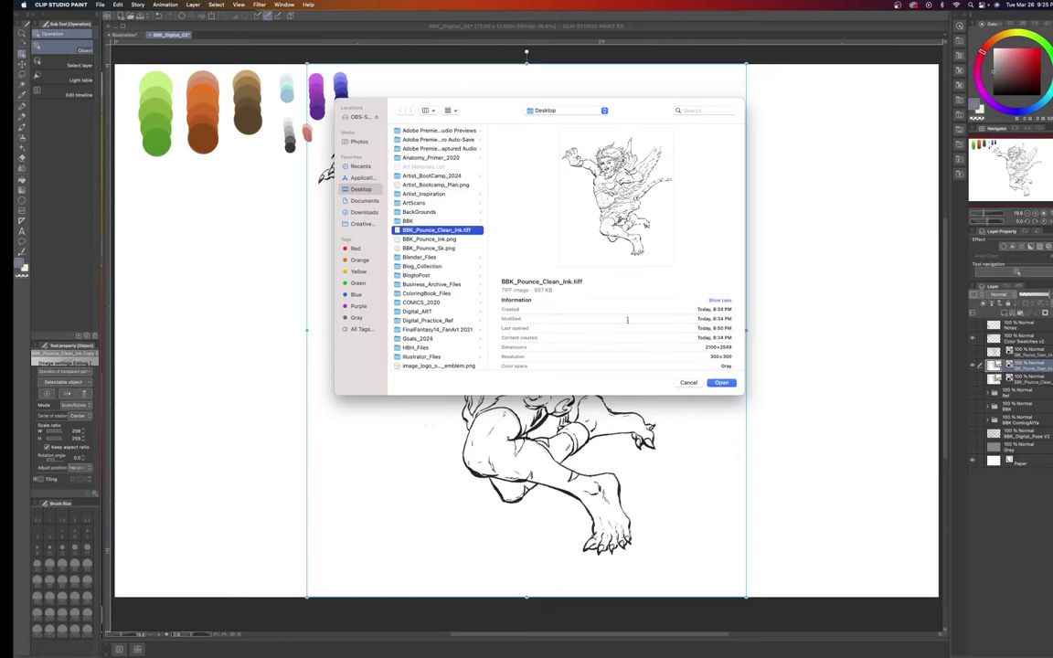
click(722, 383)
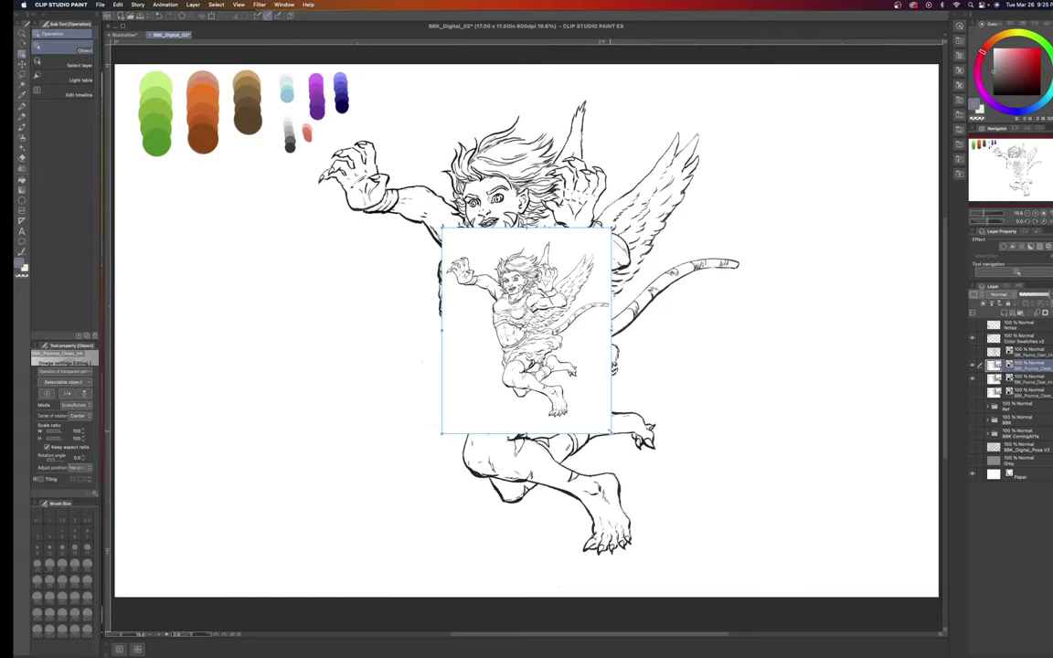
Enlarge the imported ink drawing to about 280% so the figure fills the canvas height.
drag(611, 433, 745, 595)
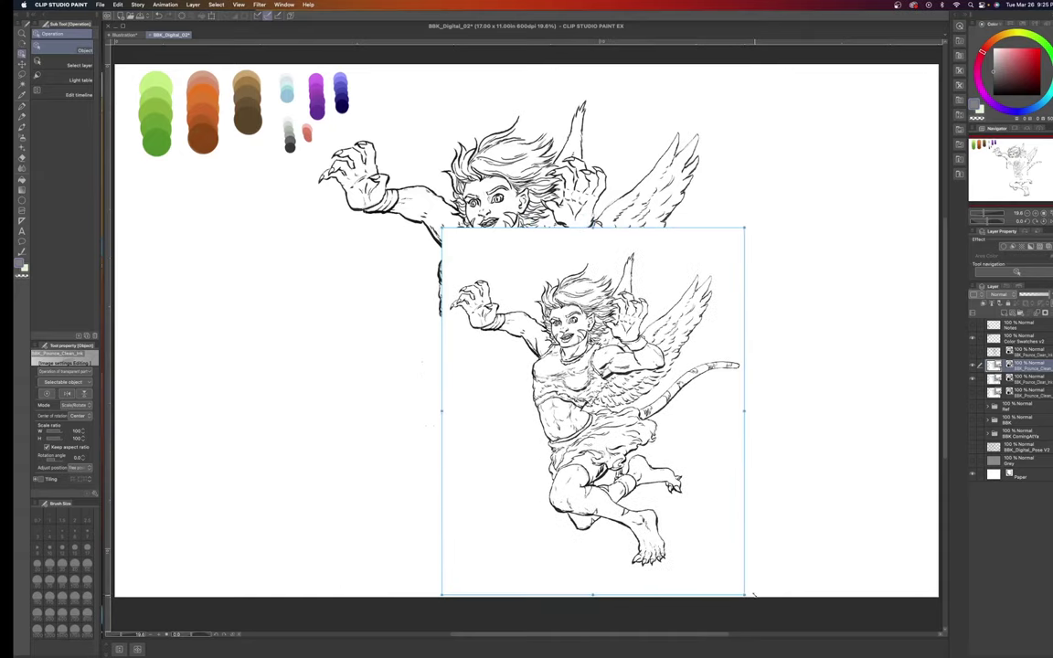
drag(441, 228, 308, 64)
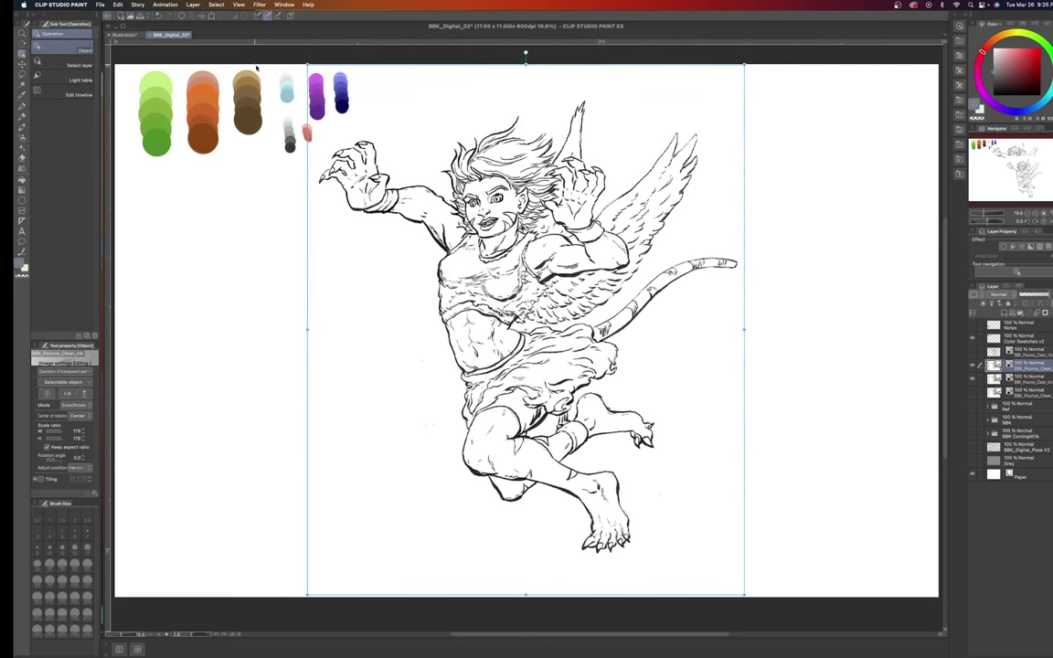
drag(746, 597, 779, 632)
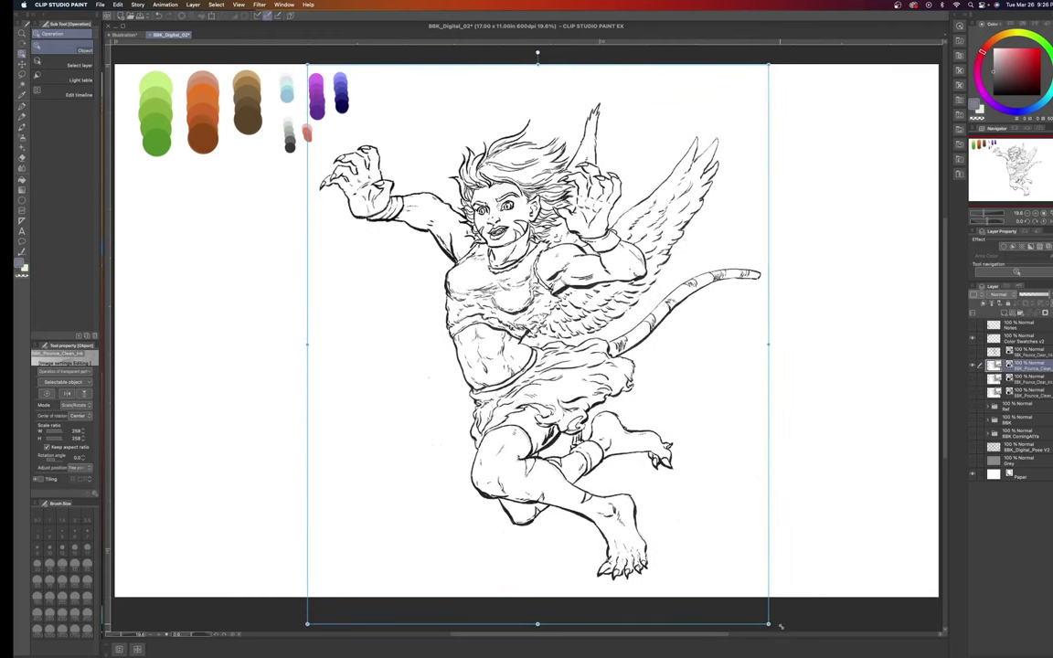
drag(764, 60, 797, 44)
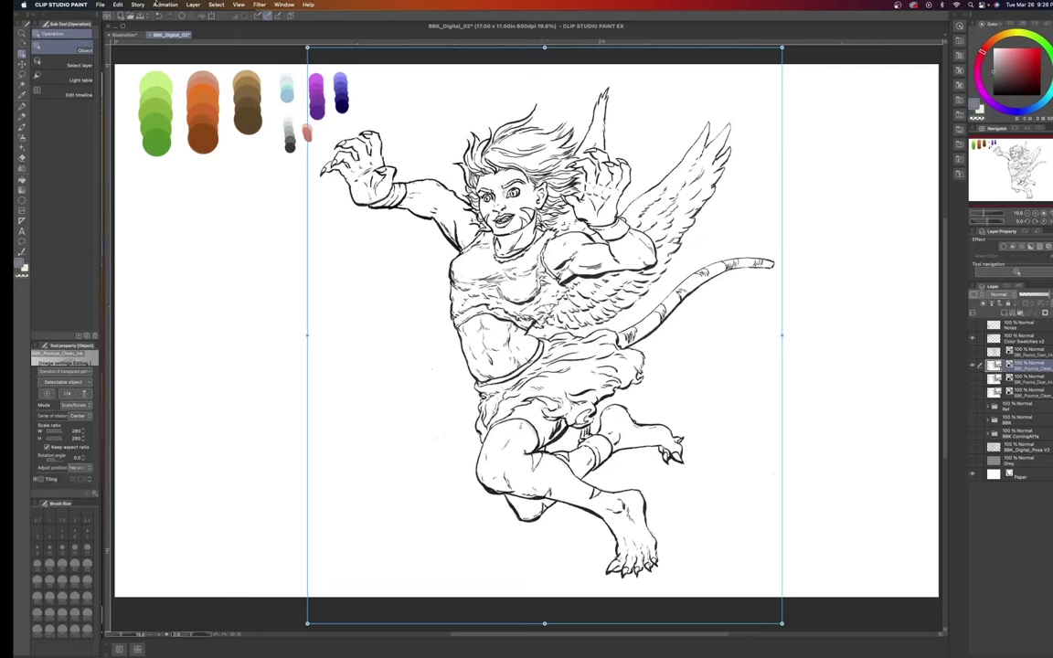
Rasterize the imported ink layer and convert its brightness to opacity to leave only the line art.
click(192, 4)
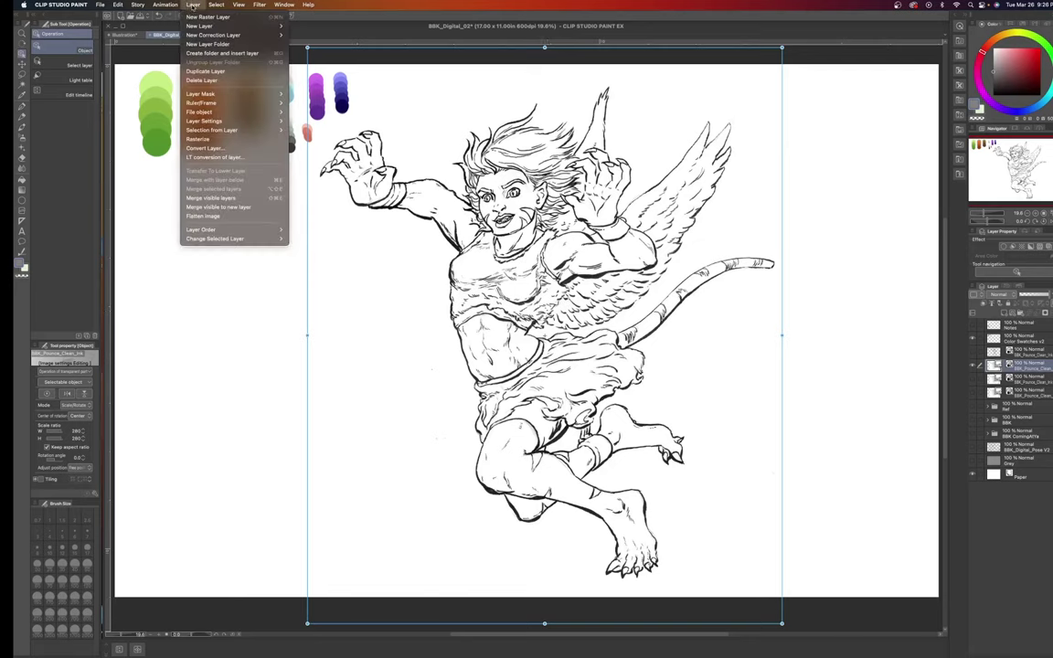
click(215, 140)
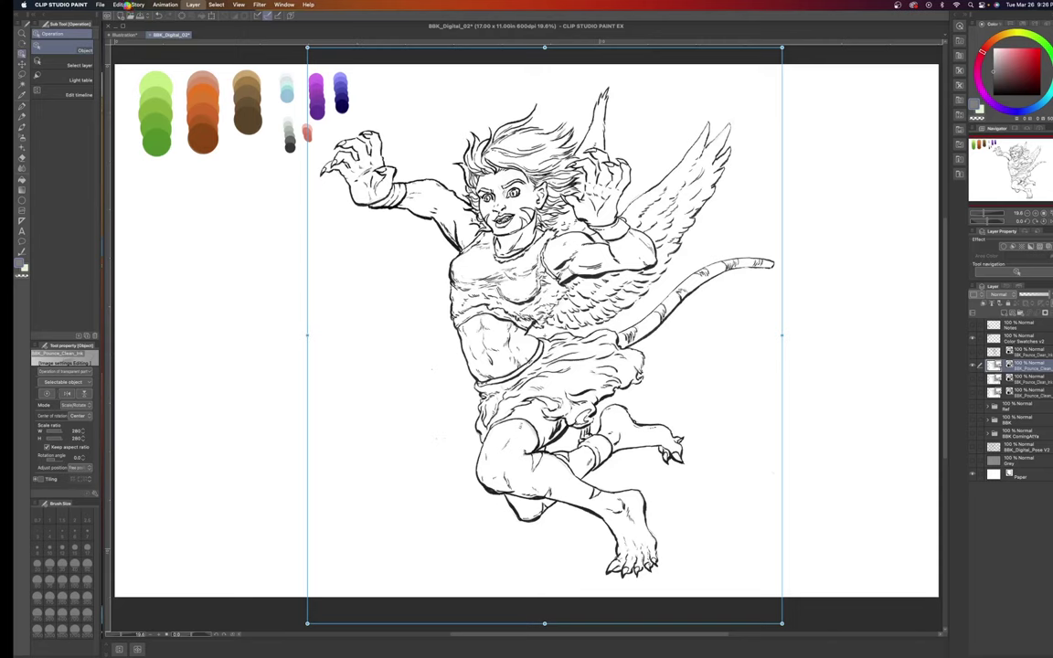
click(170, 84)
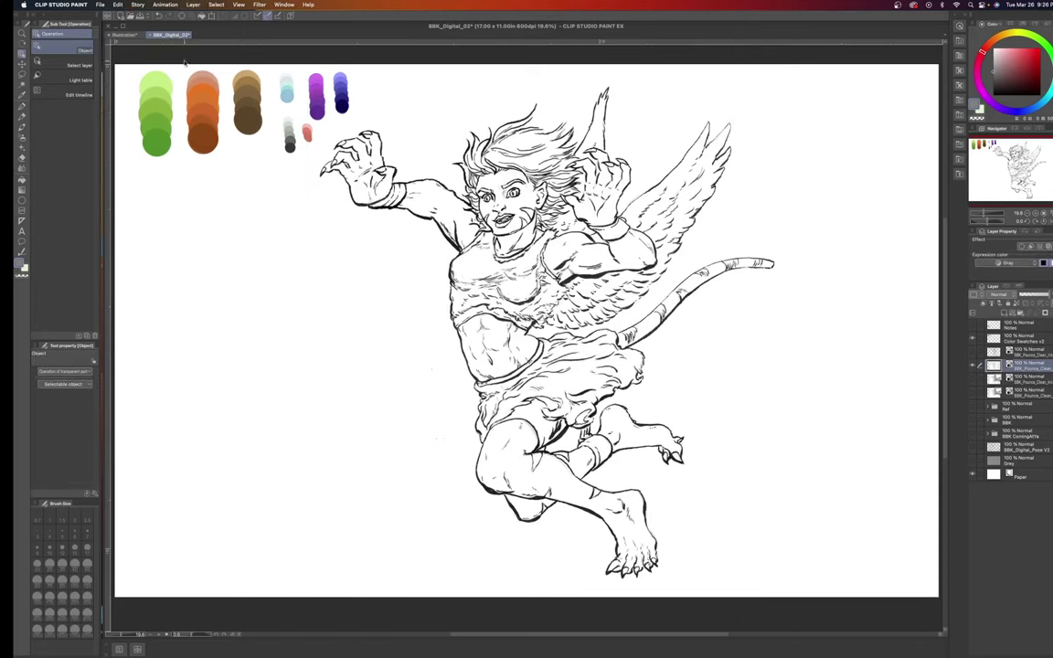
click(99, 5)
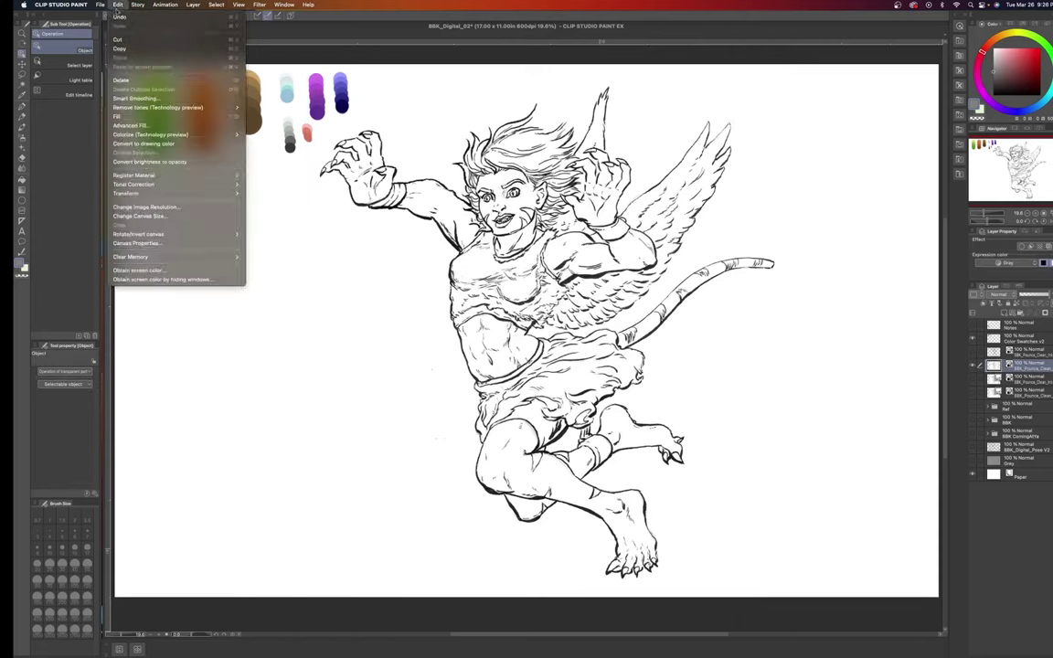
mouse_move(139, 4)
click(159, 162)
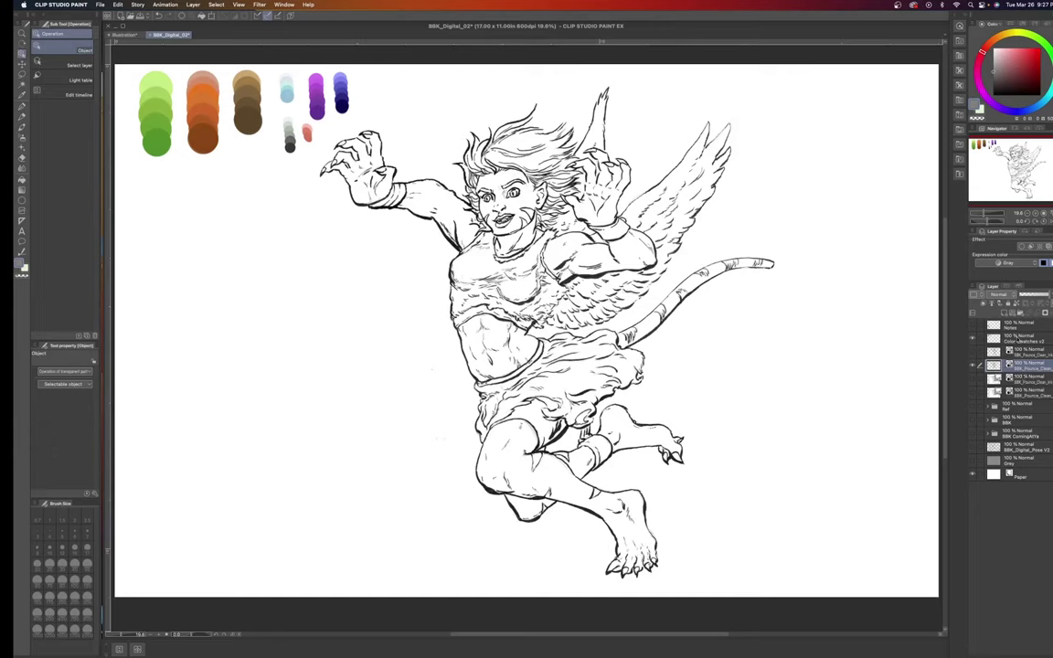
Toggle the Color Swatches v2 layer off and on, and add a new raster layer directly beneath the line art.
click(1019, 340)
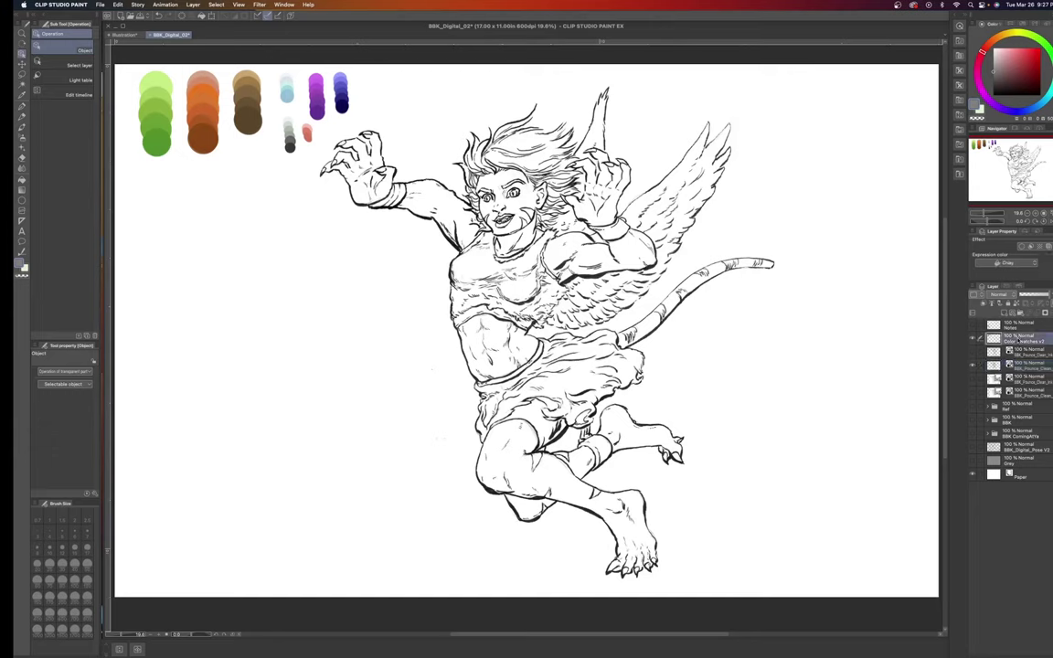
click(973, 339)
click(974, 339)
click(998, 378)
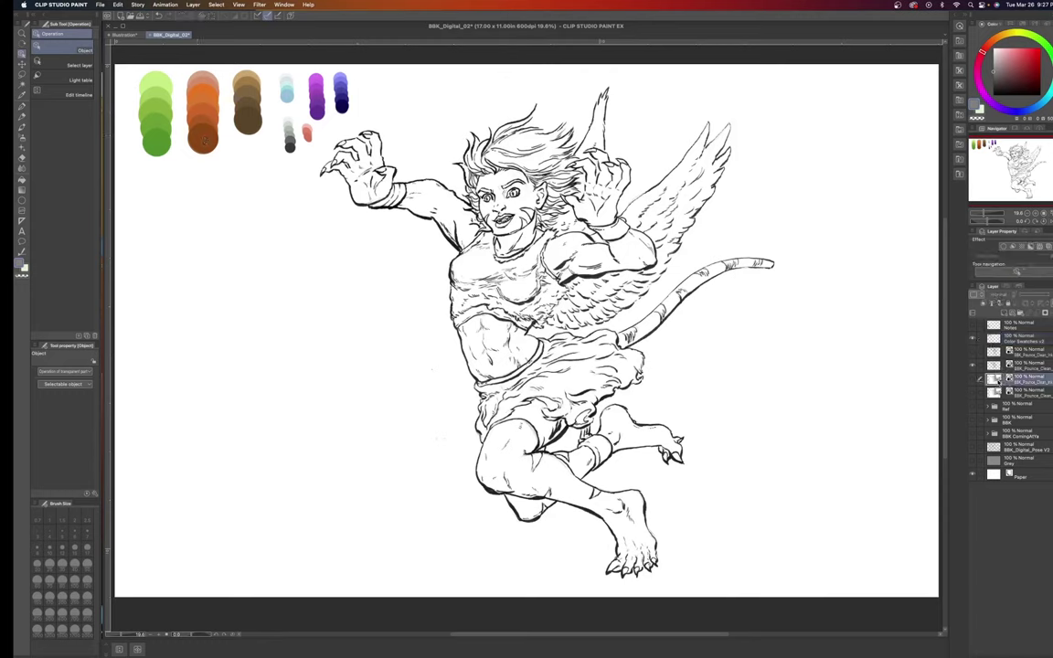
click(1003, 314)
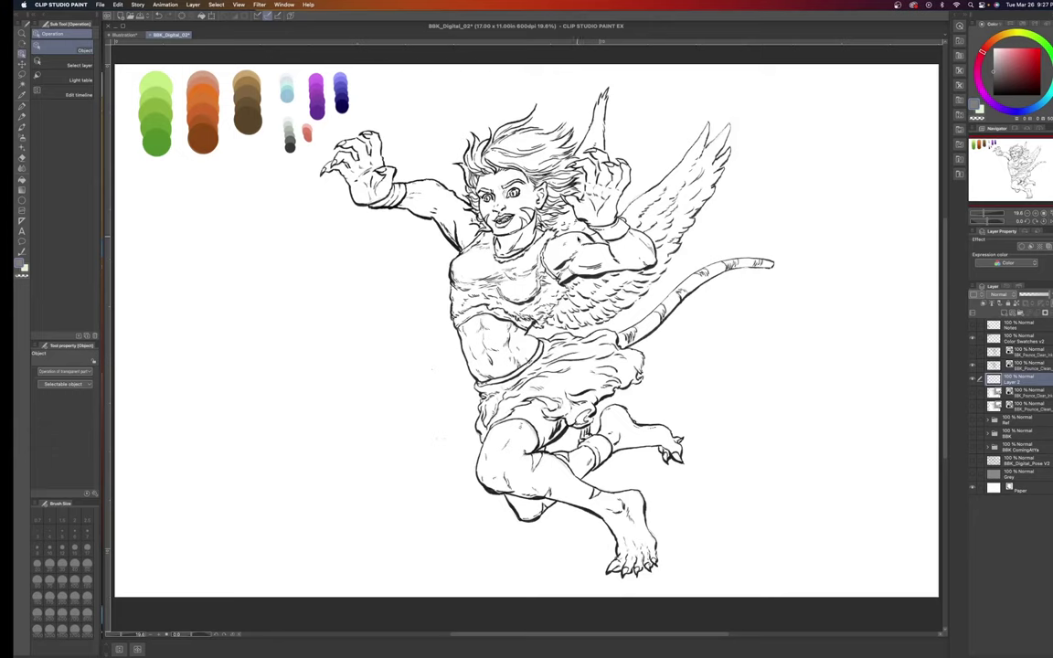
Lasso the outline of the whole figure and fill the selection with the bright orange swatch colour using the Dense watercolor brush.
key(m)
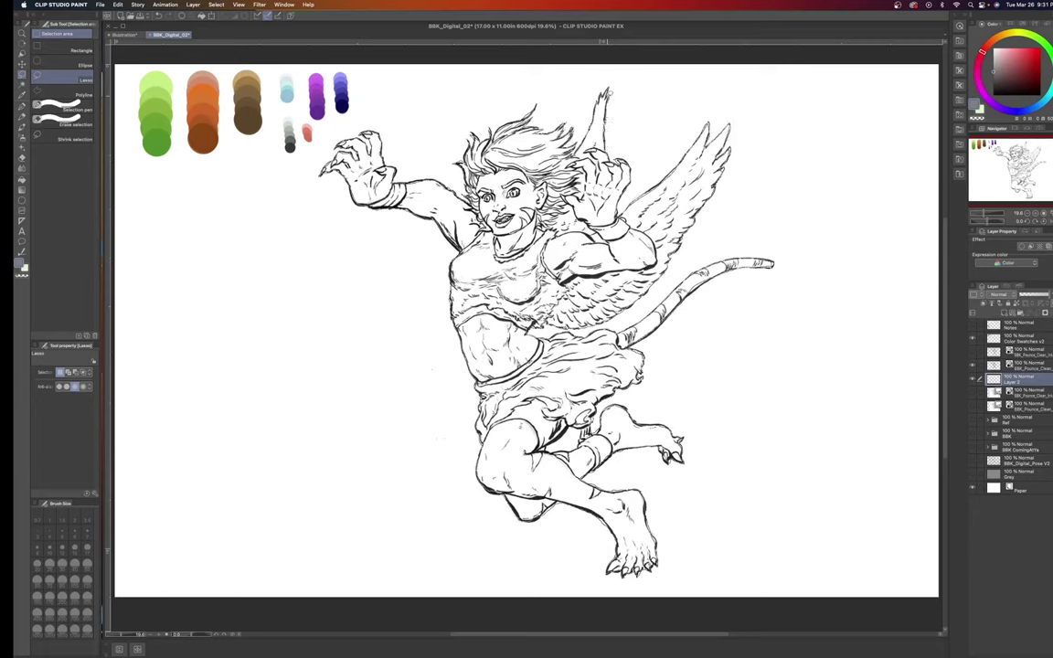
drag(640, 145, 643, 142)
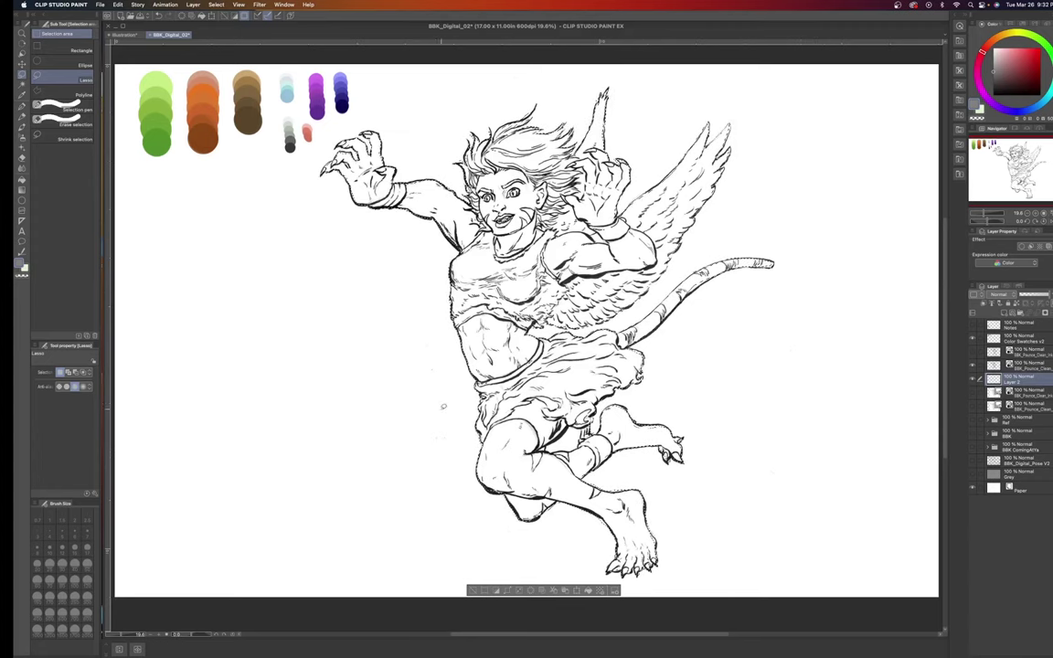
key(b)
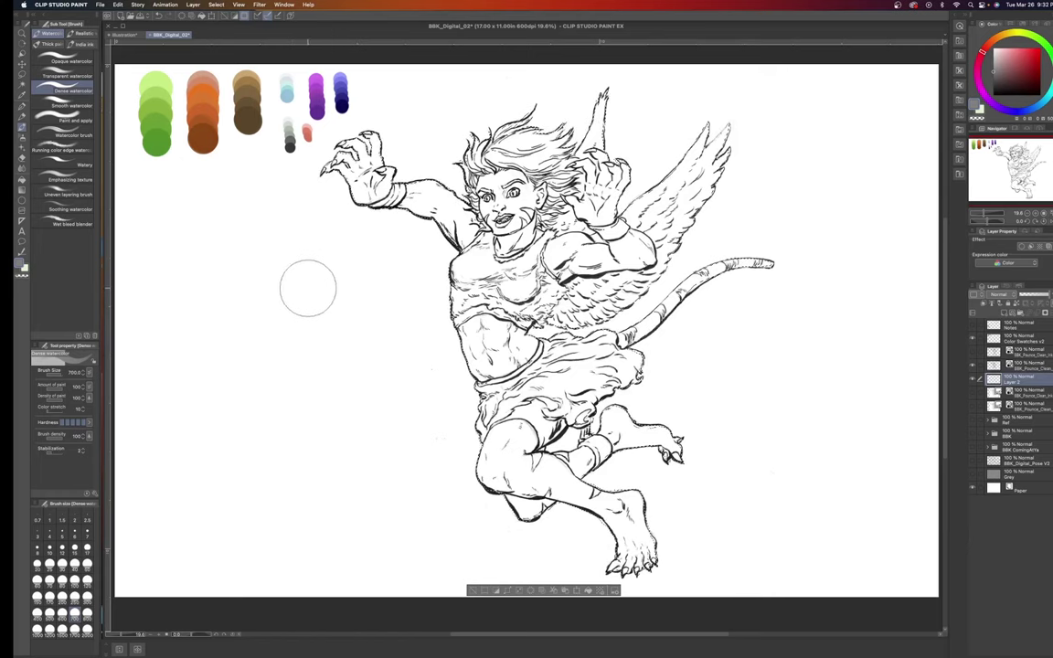
key(i)
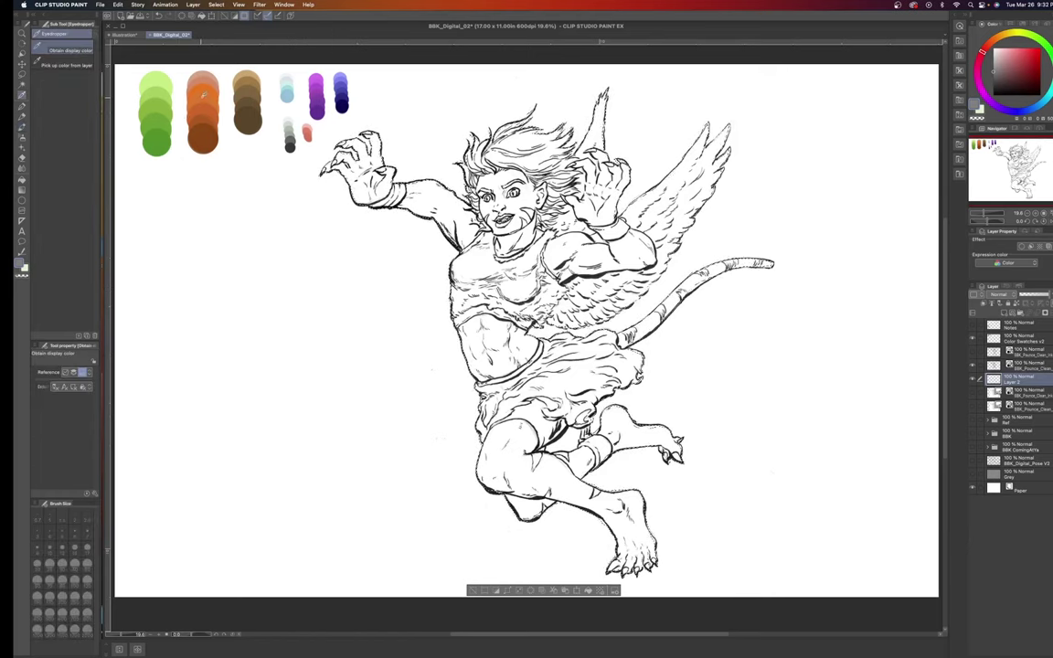
click(203, 94)
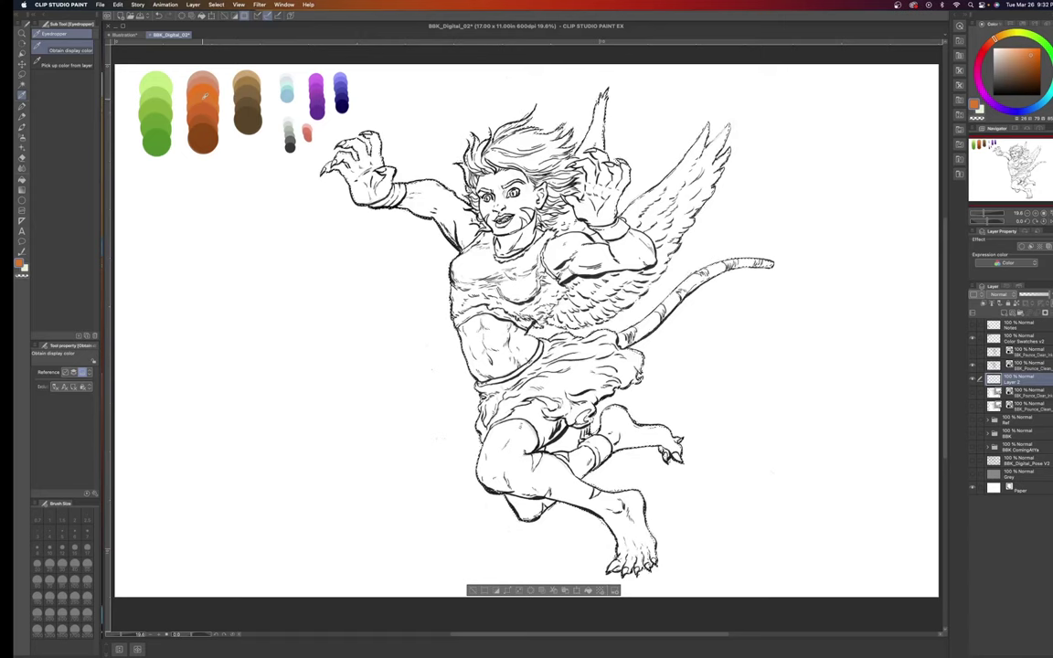
key(b)
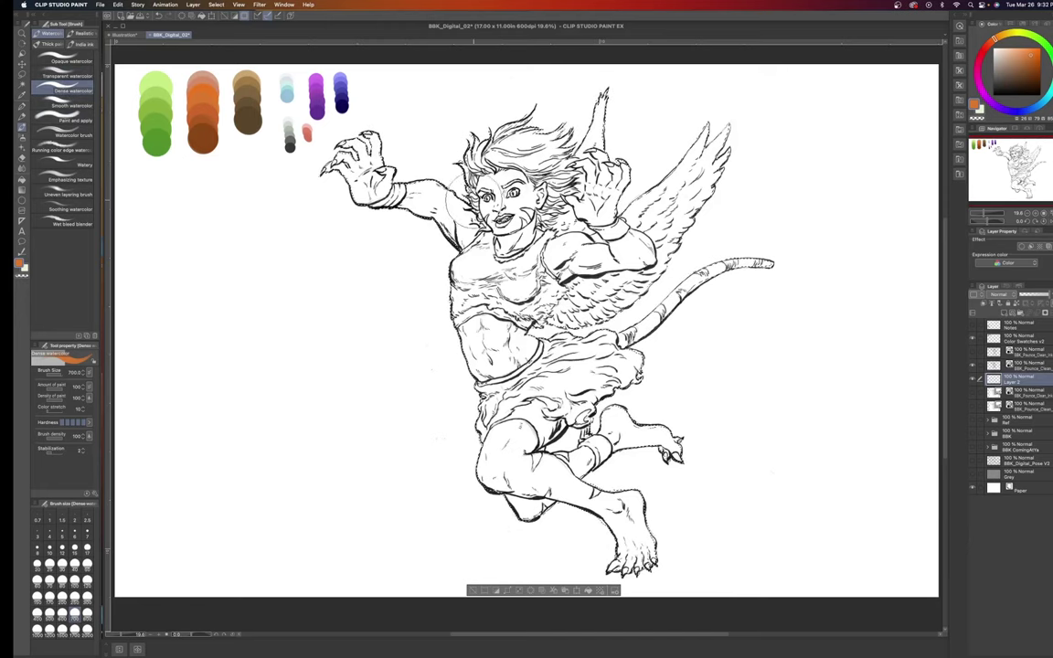
mouse_move(318, 175)
mouse_down()
mouse_move(425, 137)
mouse_move(540, 183)
mouse_move(610, 139)
mouse_up()
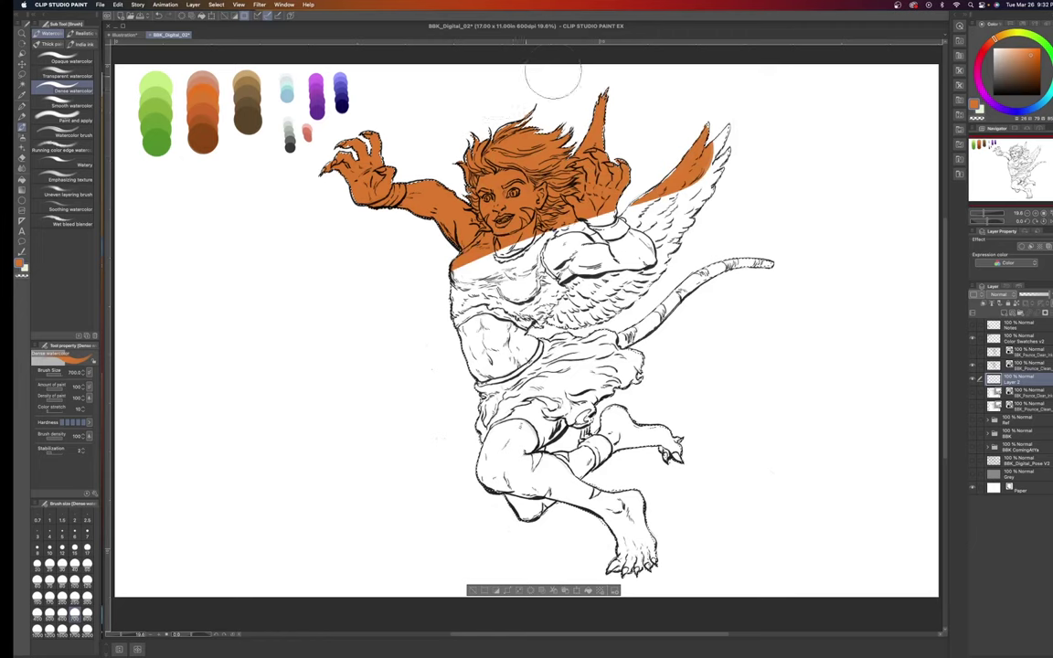
mouse_move(394, 220)
mouse_down()
mouse_move(549, 242)
mouse_move(443, 346)
mouse_move(539, 292)
mouse_move(457, 411)
mouse_move(512, 457)
mouse_move(640, 493)
mouse_move(601, 545)
mouse_move(658, 505)
mouse_move(684, 423)
mouse_move(585, 384)
mouse_move(696, 287)
mouse_move(799, 240)
mouse_move(564, 251)
mouse_move(736, 137)
mouse_up()
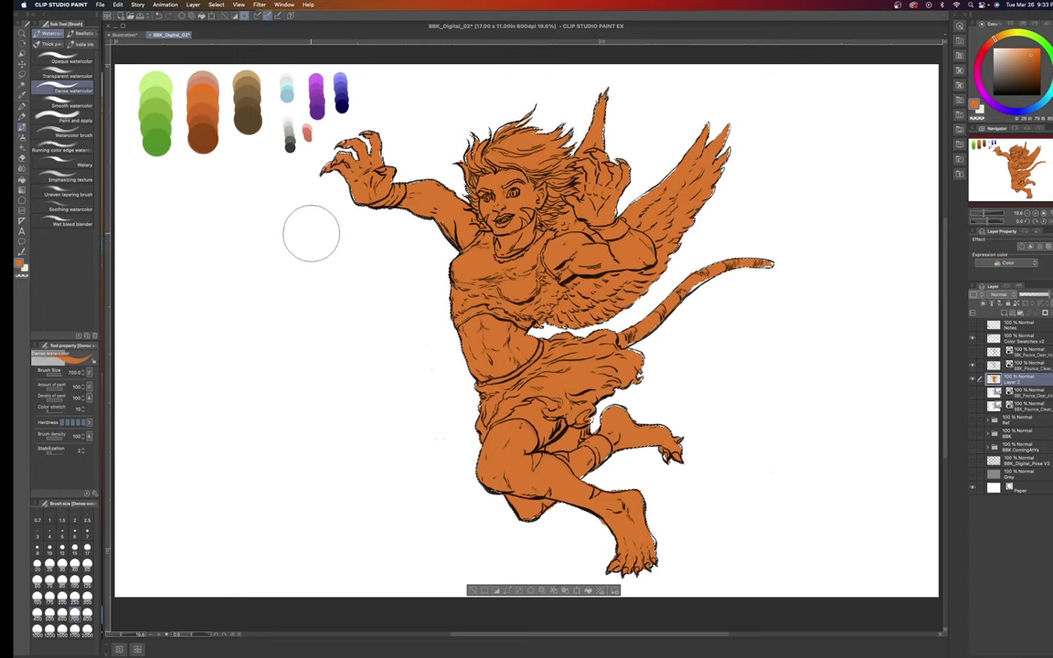
Sample the medium purple swatch, reduce the brush size to 250, and paint the far wing above and below the raised hand.
key(alt)
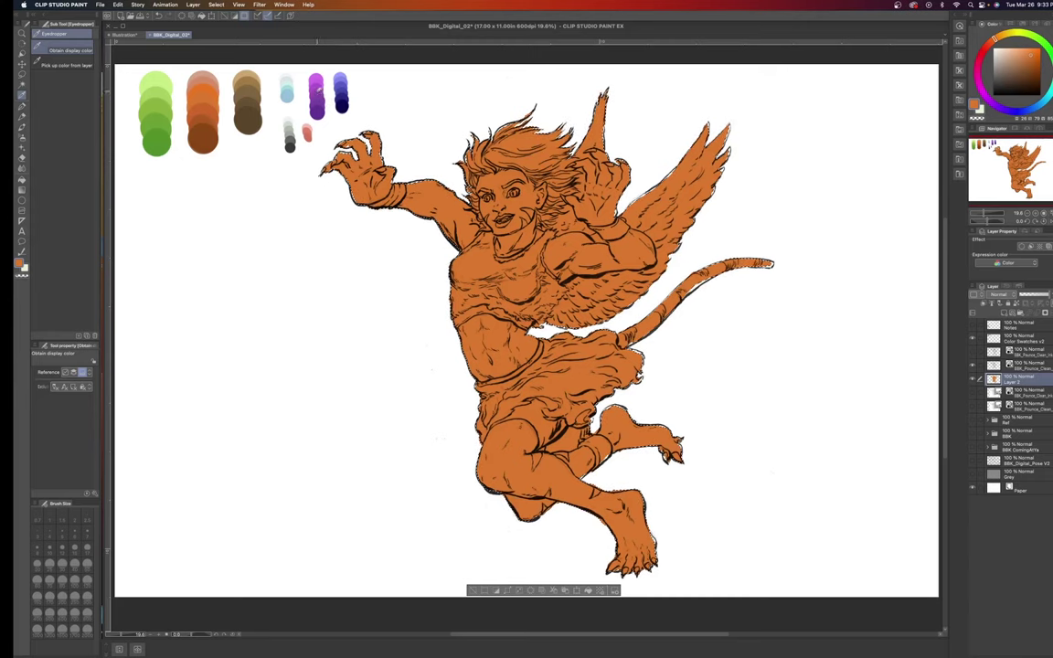
click(316, 89)
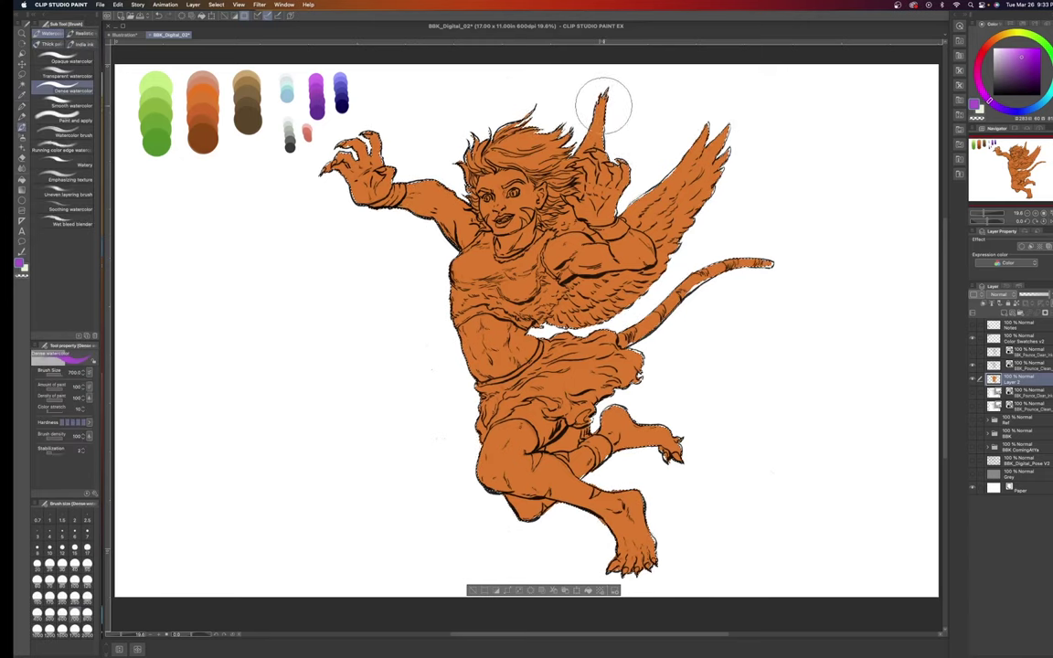
key(bracketleft)
key(bracketleft)
key(bracketleft)
key(bracketleft)
key(bracketleft)
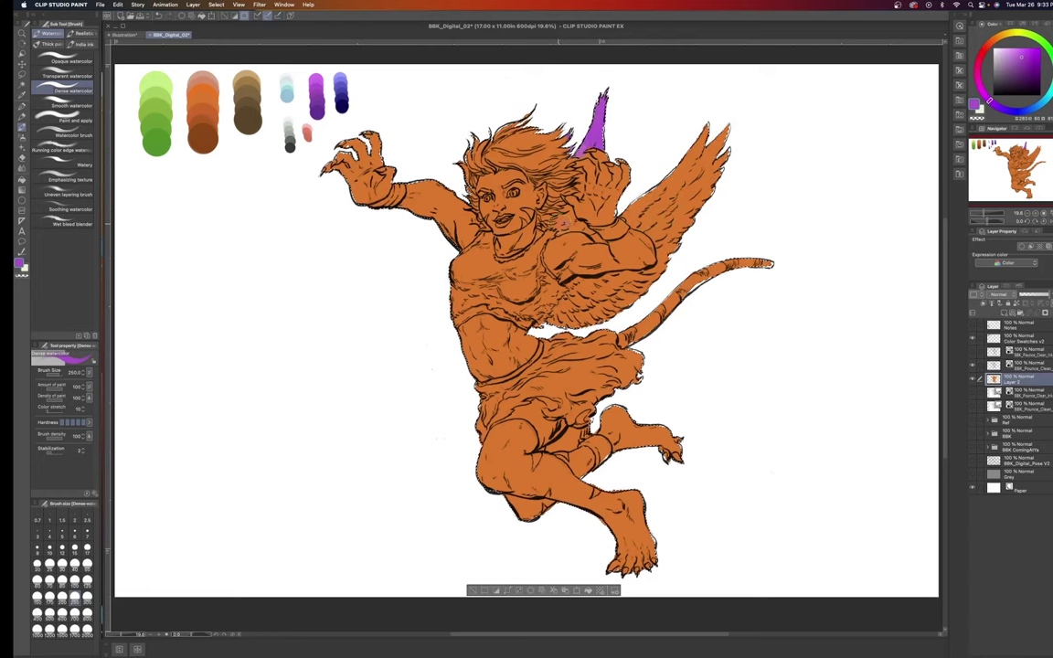
mouse_move(561, 223)
mouse_down()
mouse_move(575, 225)
mouse_move(583, 210)
mouse_up()
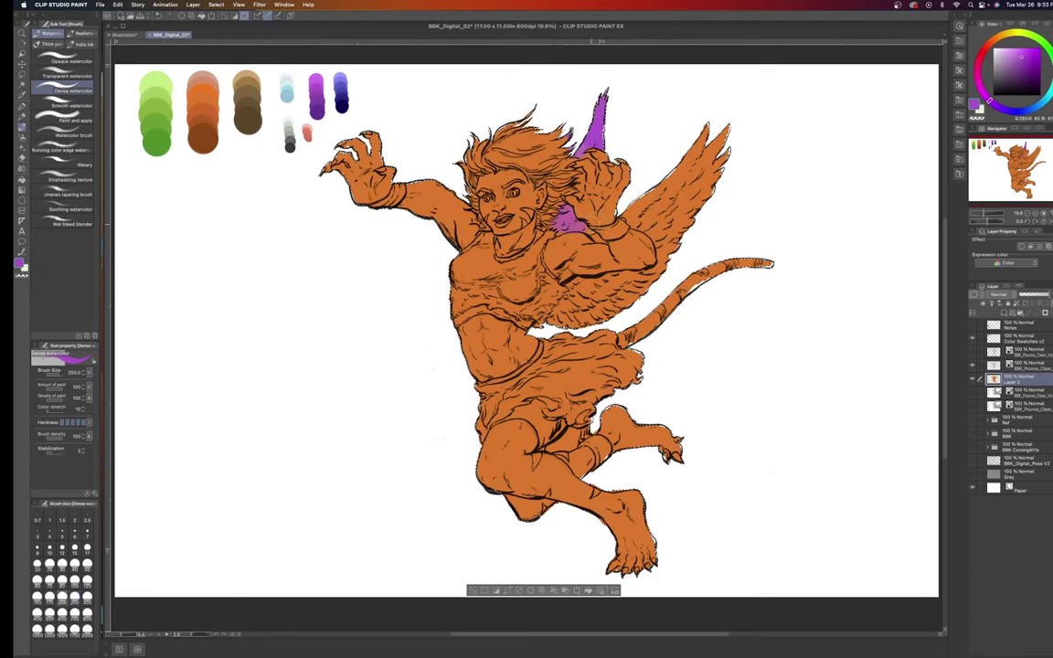
Set the brush size to 120 and fill the far wing's remaining narrow areas along the shoulder and beside the hair with purple.
click(87, 580)
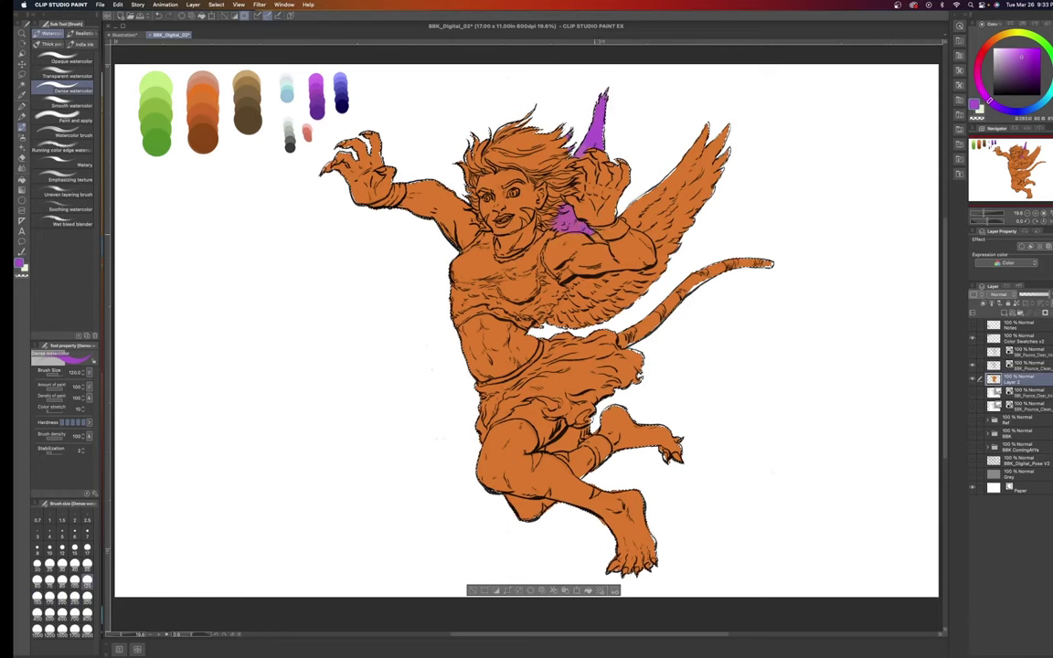
drag(590, 230, 599, 241)
drag(567, 157, 572, 148)
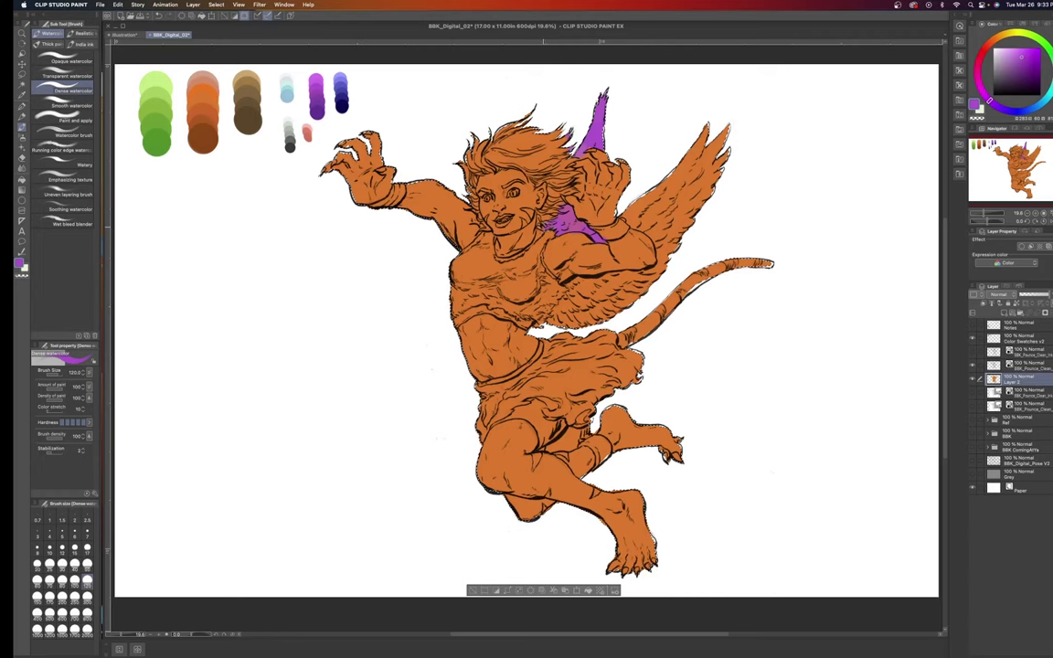
Increase the brush size to 500 and fill the large near wing with the same purple.
click(62, 596)
click(62, 612)
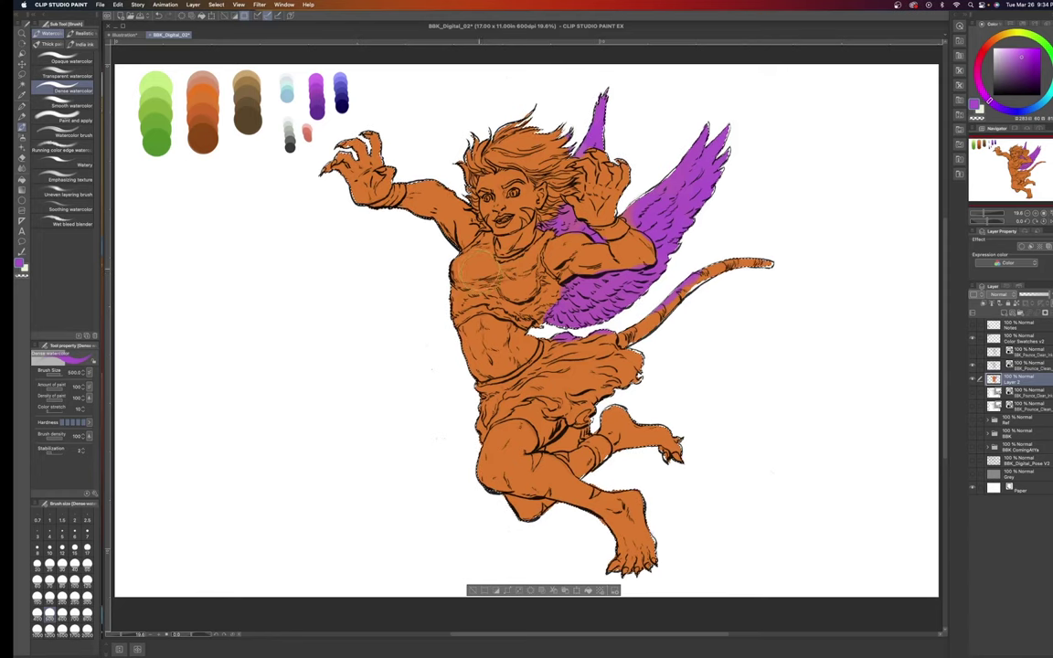
Sample the medium blue swatch, set the brush size to 120, and paint the crop top's shoulder, neckline, armhole and hem trims.
key(i)
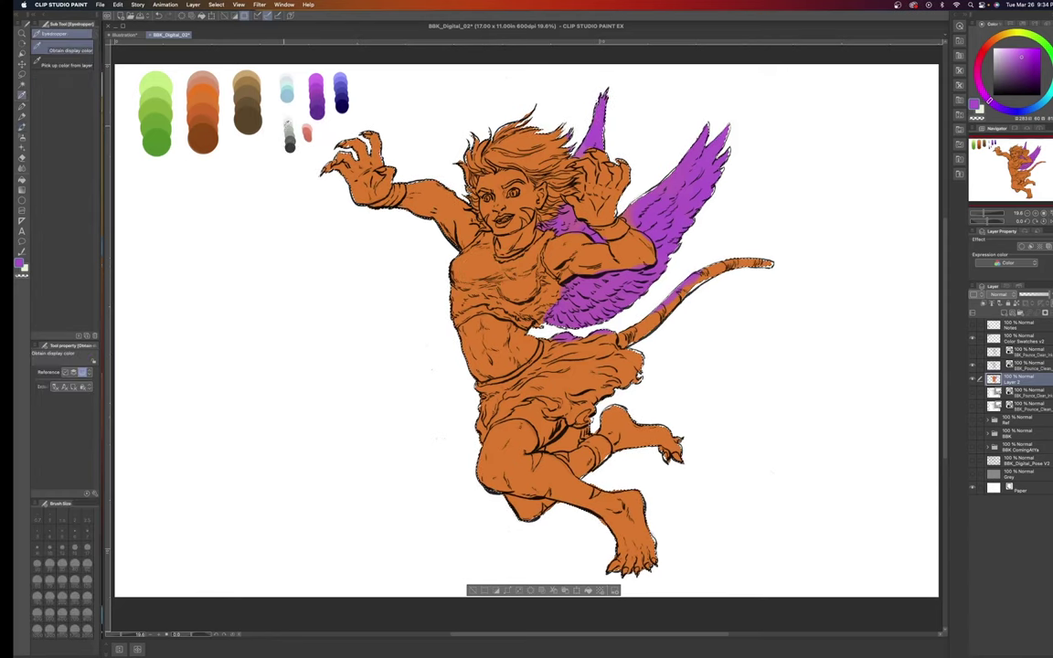
click(345, 93)
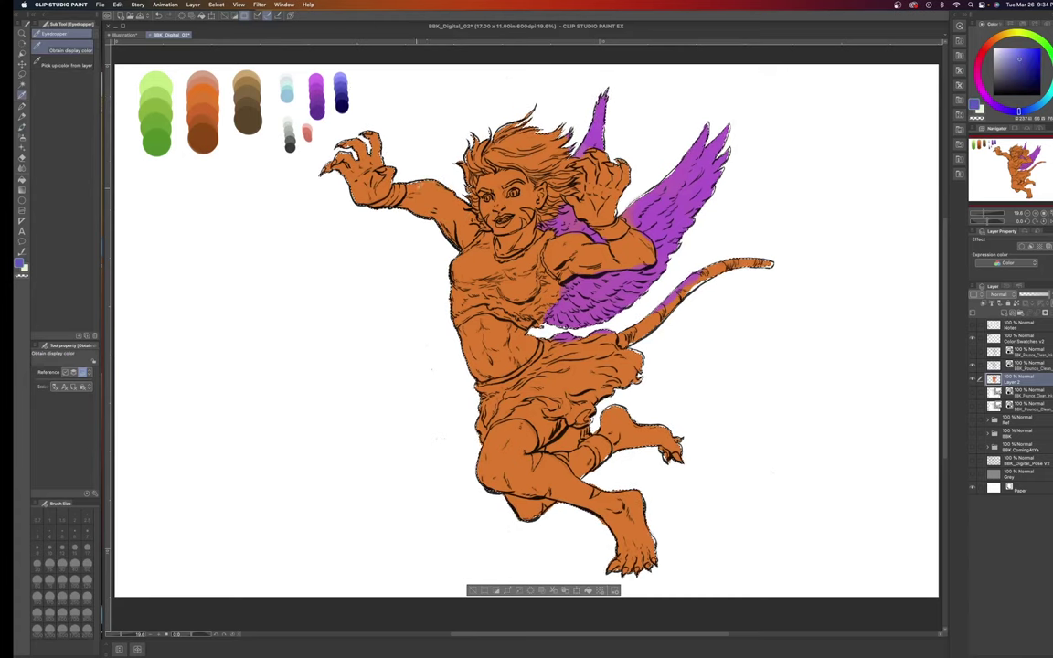
key(b)
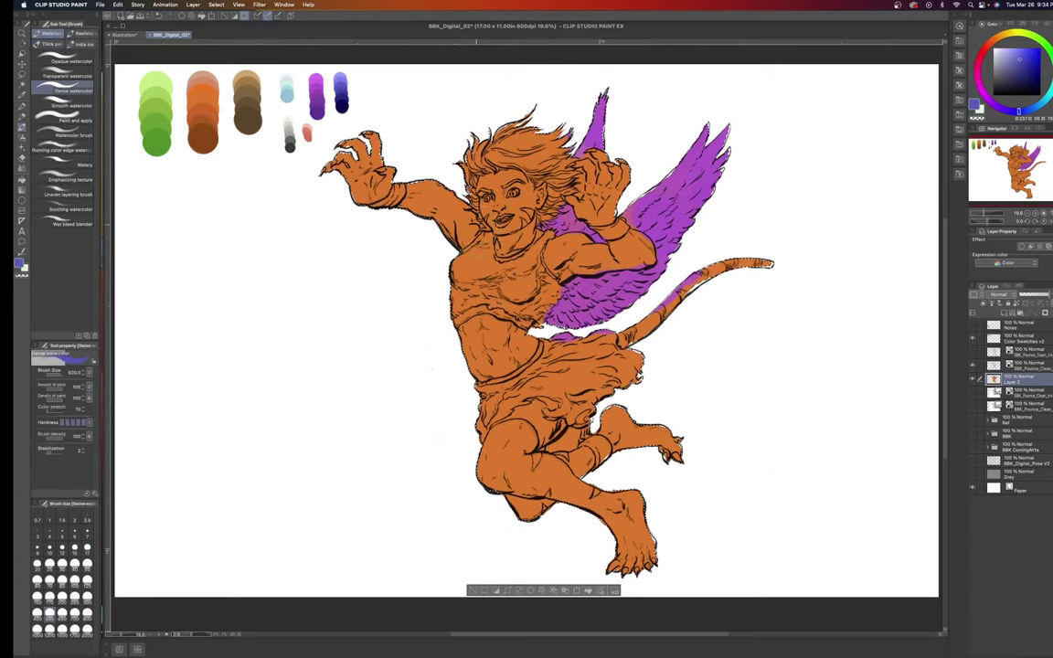
click(75, 580)
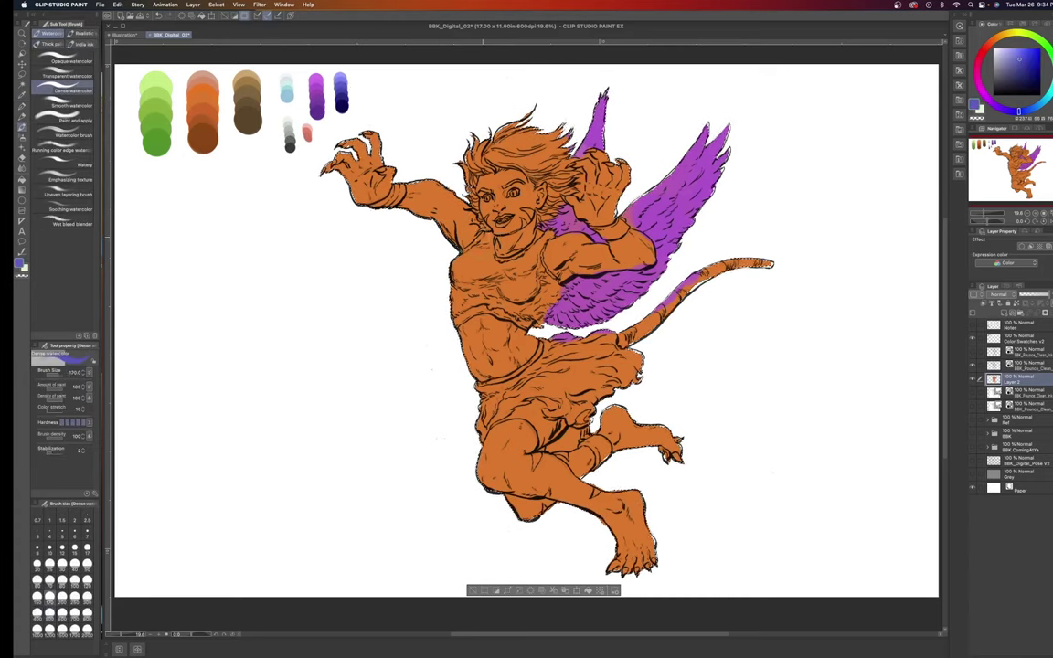
drag(490, 235, 462, 253)
mouse_move(493, 312)
mouse_down()
mouse_move(455, 320)
mouse_move(474, 310)
mouse_up()
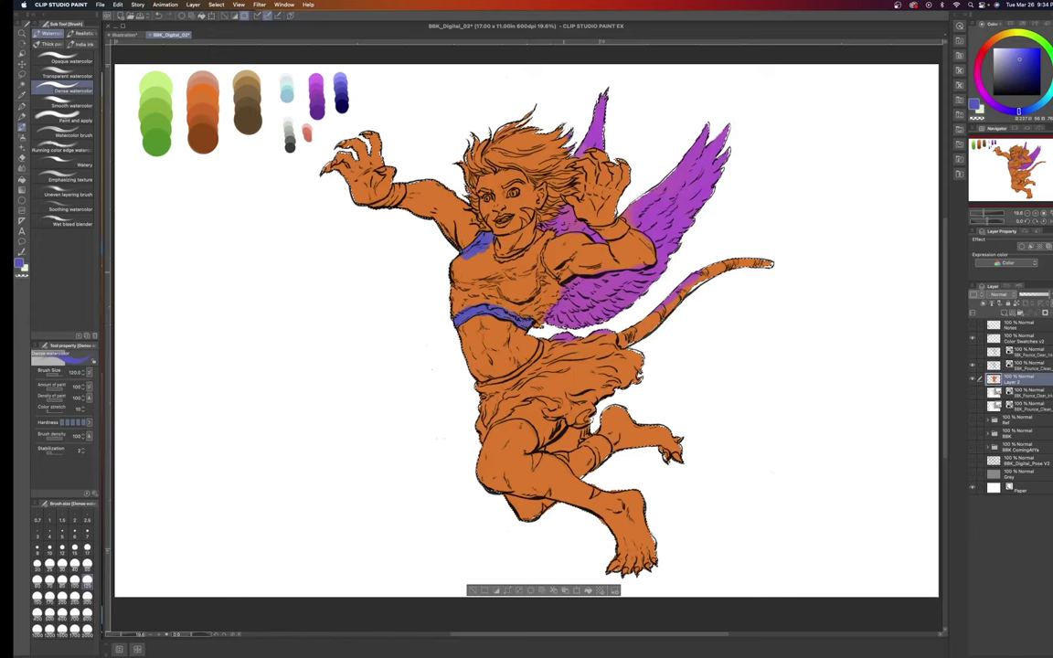
drag(503, 248, 490, 255)
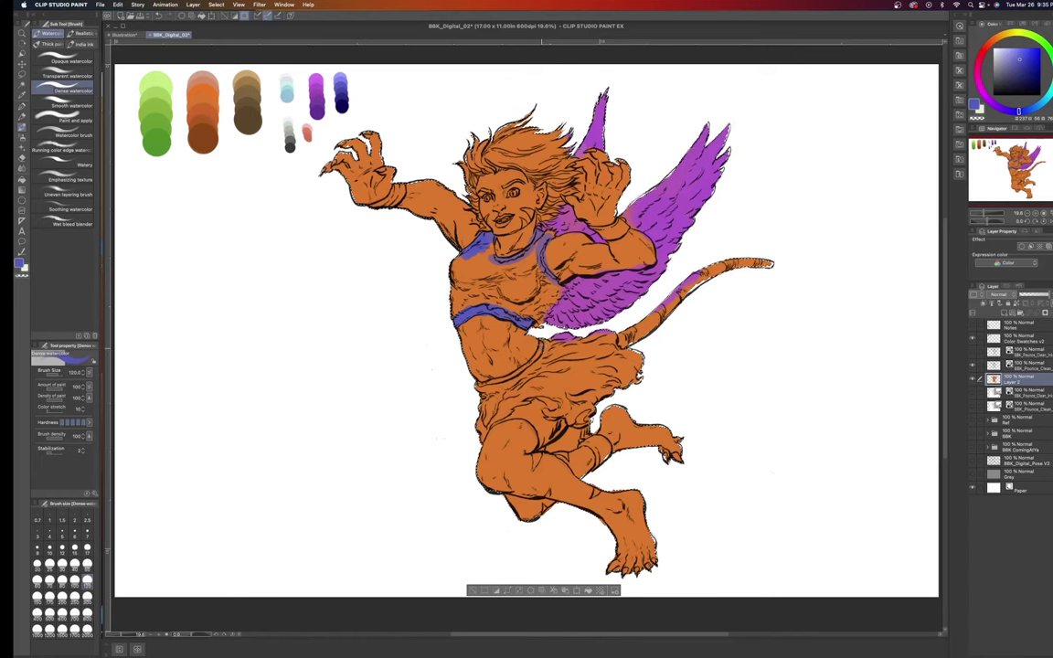
Paint the skirt's waistband and the shorts under the skirt with the same blue.
drag(540, 353, 477, 386)
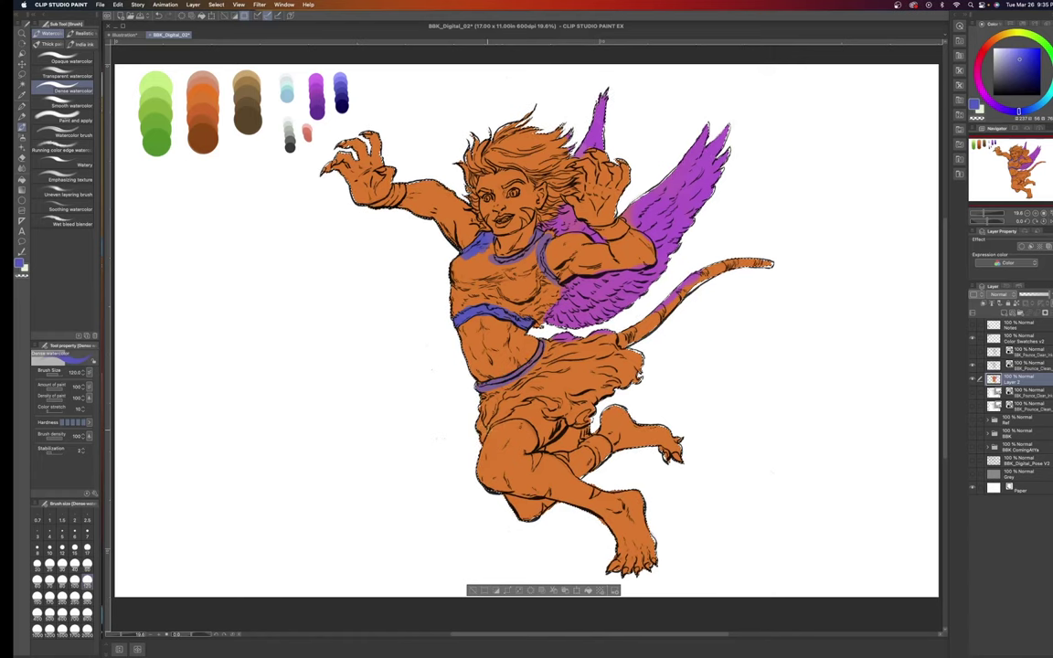
drag(544, 411, 488, 423)
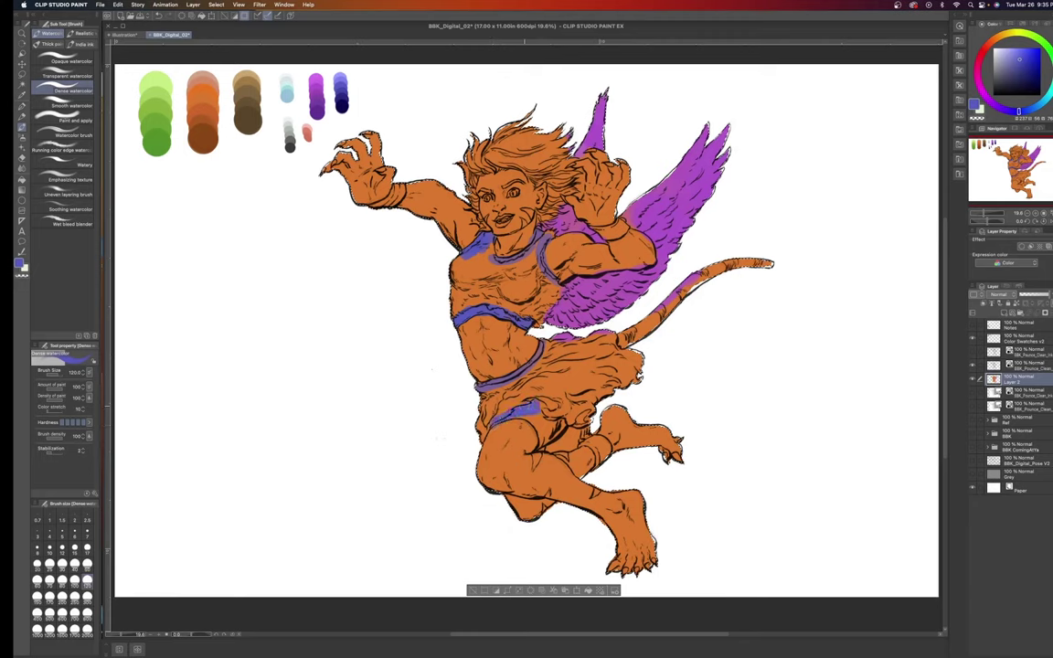
mouse_move(558, 412)
mouse_down()
mouse_move(536, 421)
mouse_move(558, 448)
mouse_up()
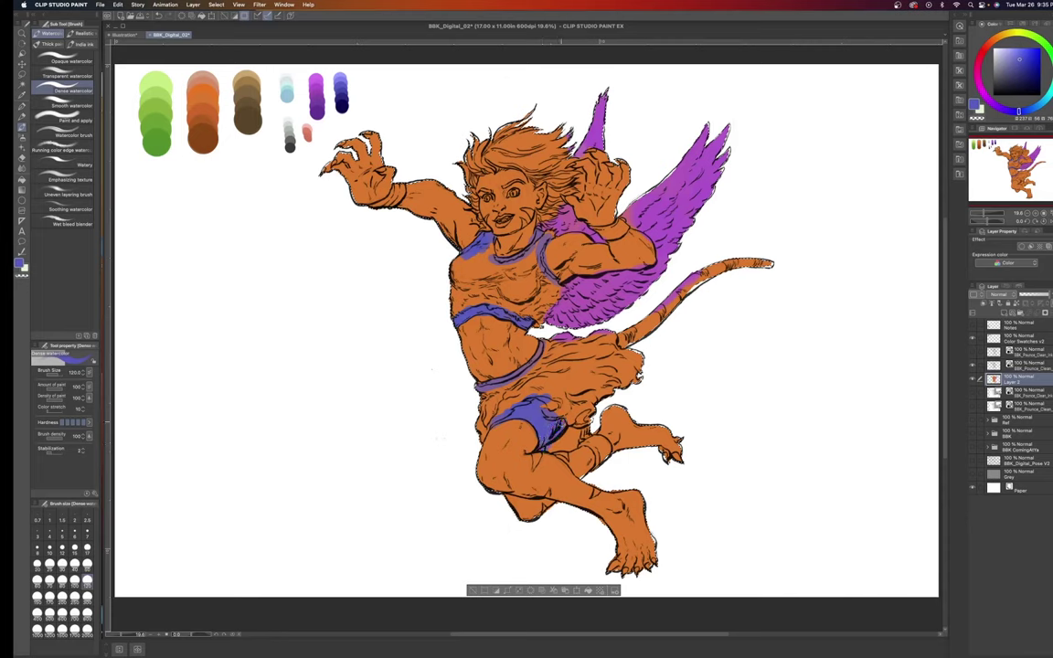
Sample the dark blue swatch and paint the band around the far leg.
key(i)
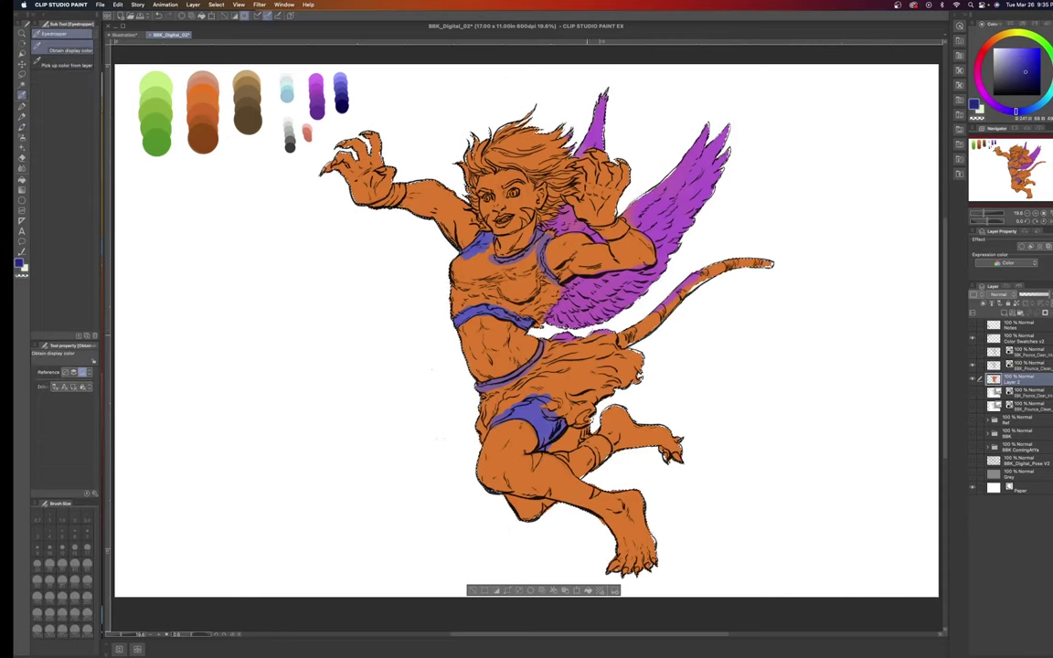
key(b)
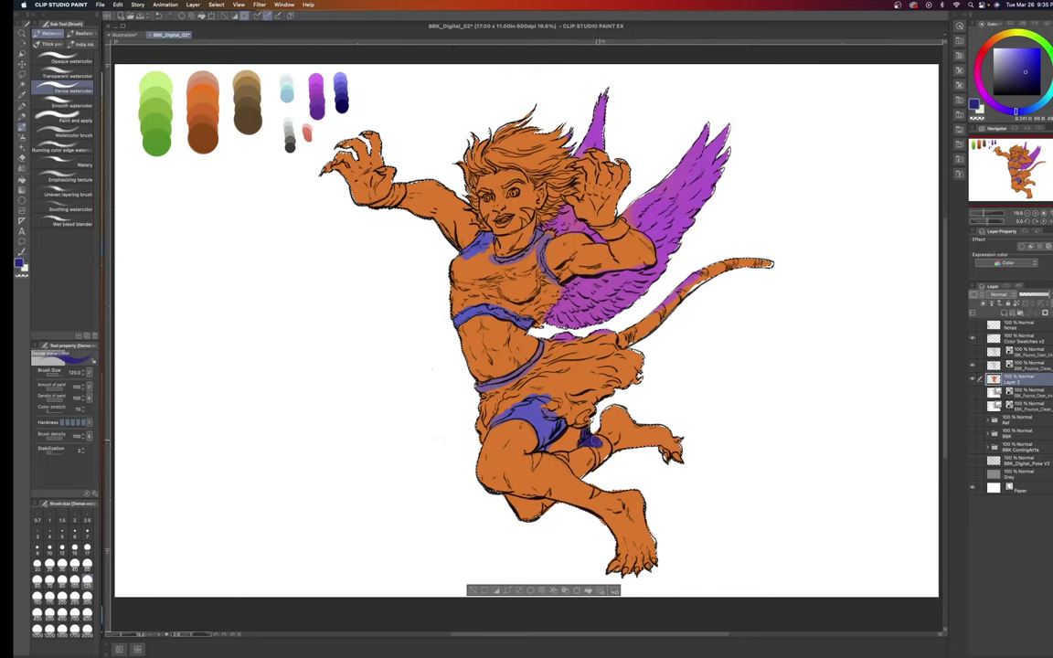
drag(584, 437, 605, 457)
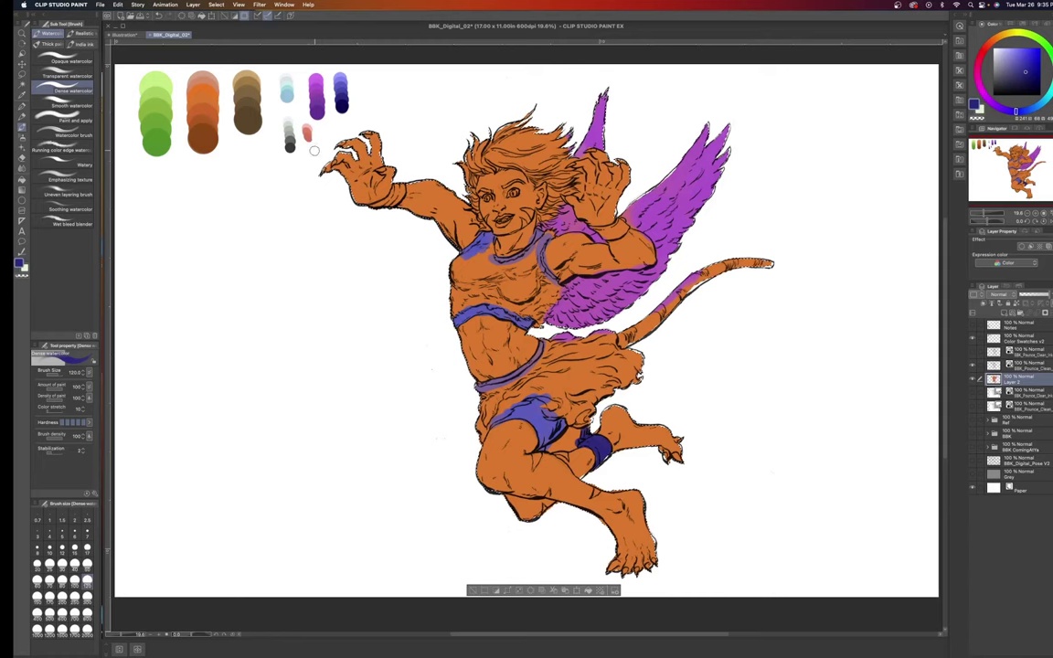
Paint the raised arm's bracelet light grey and the outstretched arm's wristband with the pale aqua swatch colour.
key(alt)
alt+click(156, 92)
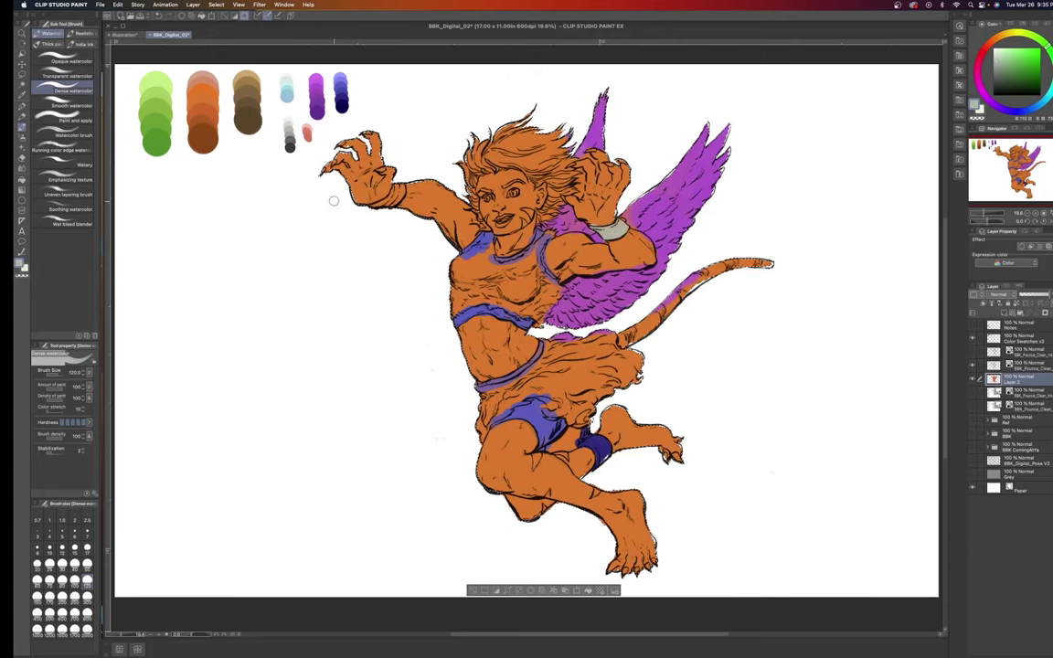
key(alt)
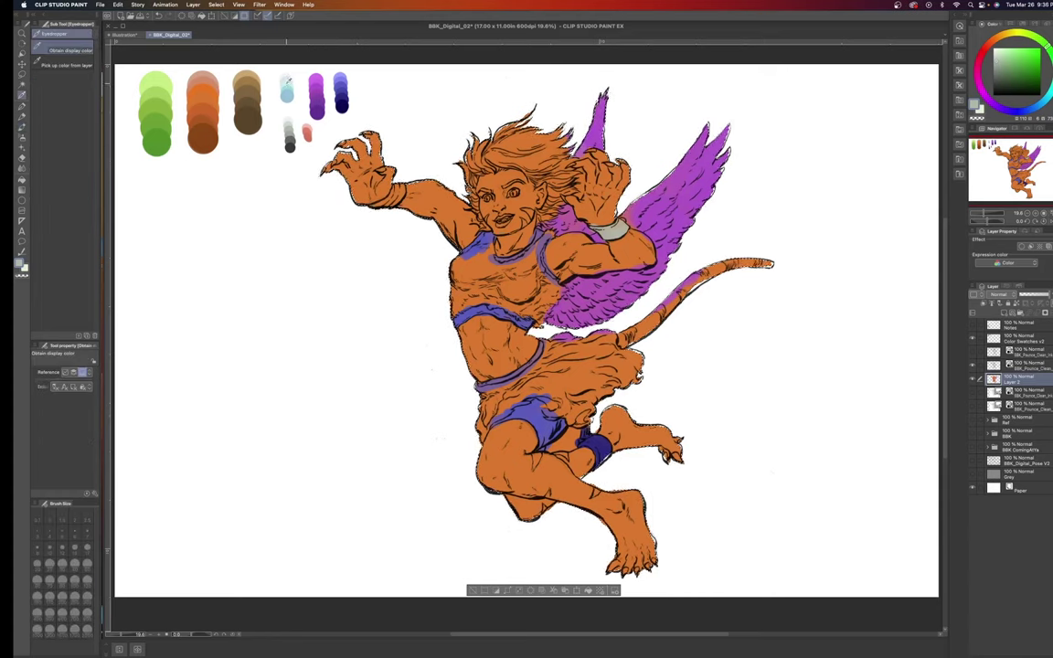
click(287, 85)
key(b)
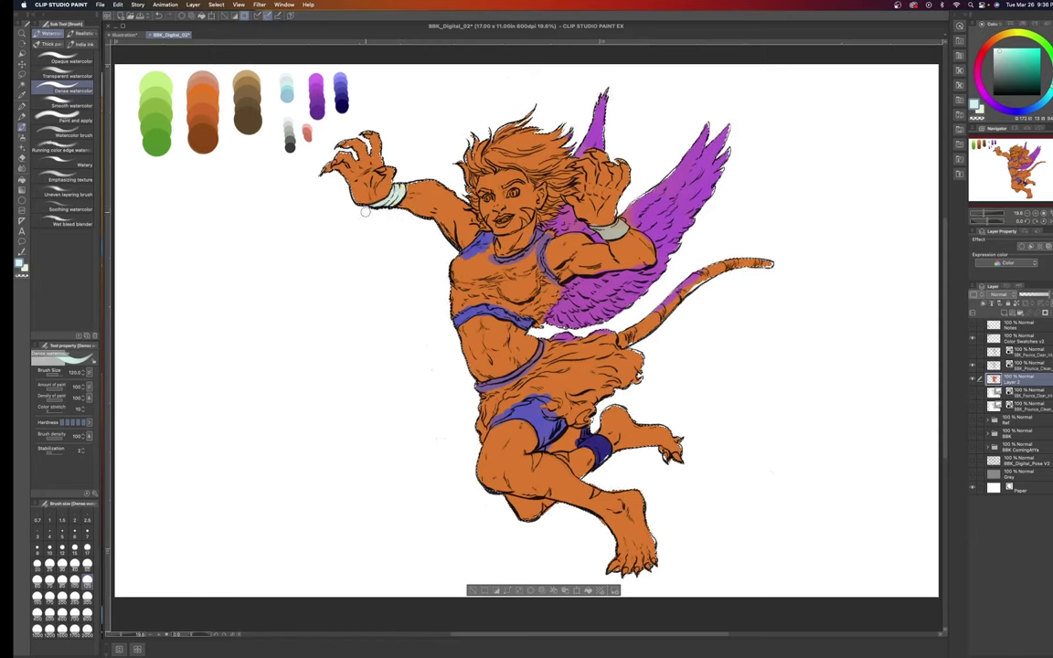
Sample the dark blue swatch, reduce the brush size to 60, and paint dark stripes along the outstretched arm's wristband edges.
key(i)
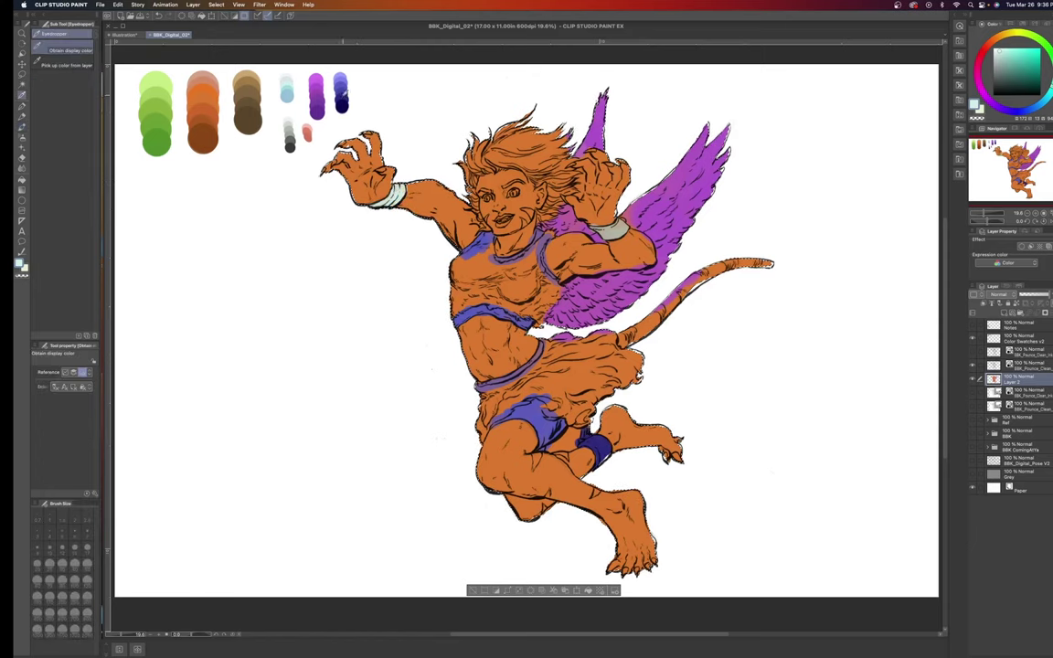
click(340, 95)
key(b)
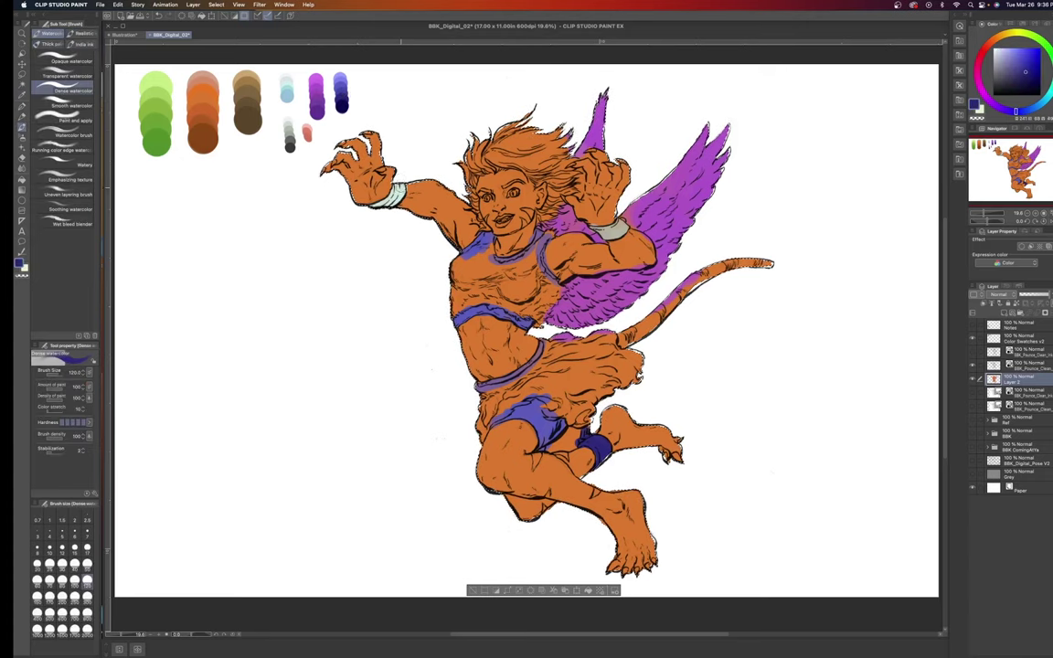
key(p)
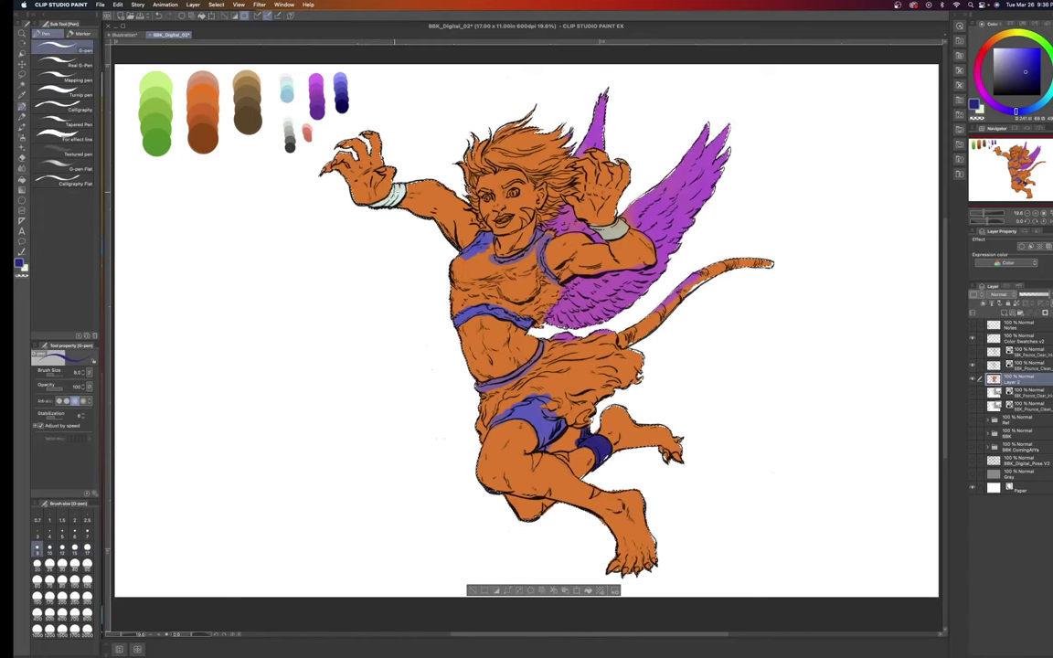
key(b)
key(bracketleft)
key(bracketleft)
key(bracketleft)
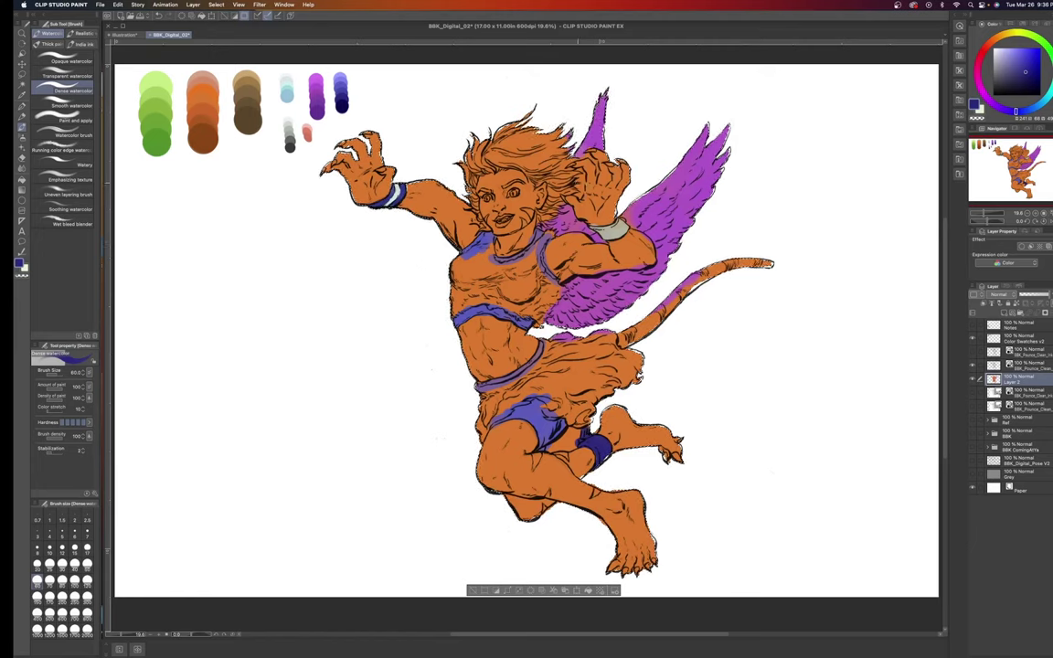
Sample the wing's purple and paint the small wing gaps between the hair and the raised hand.
key(i)
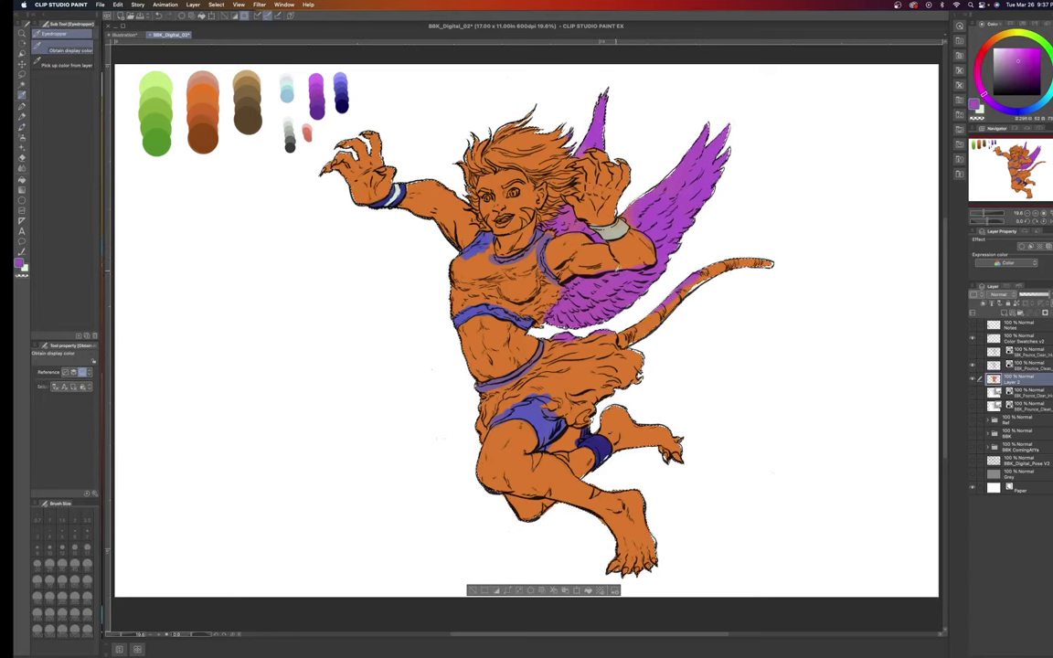
key(b)
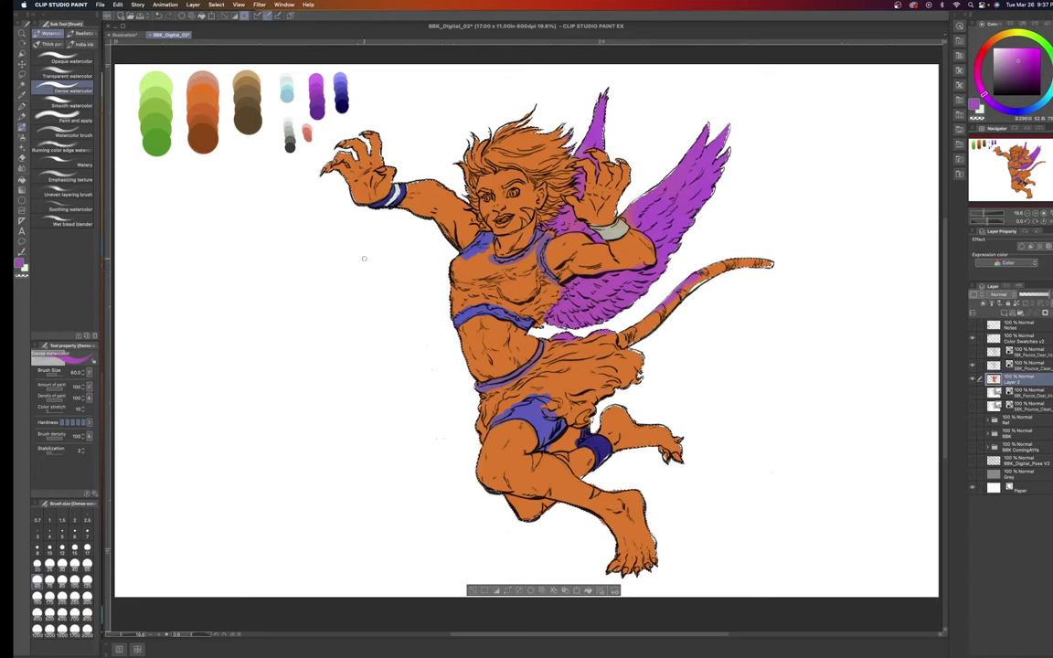
Sample the light green swatch, set the brush size to 80, and paint both shoulder areas of the crop top.
key(i)
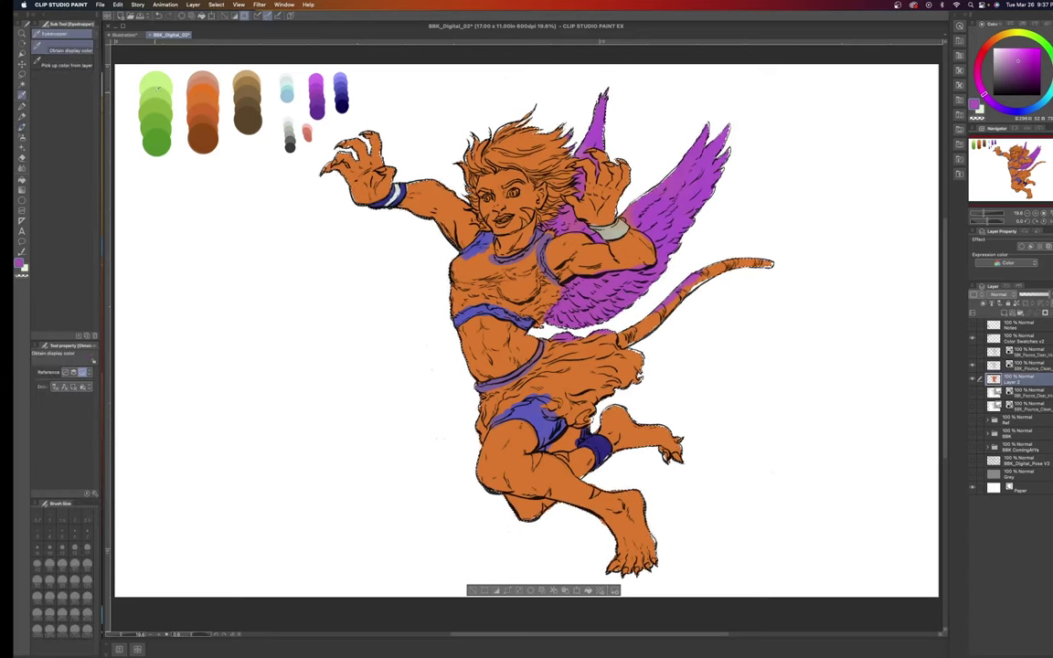
click(158, 88)
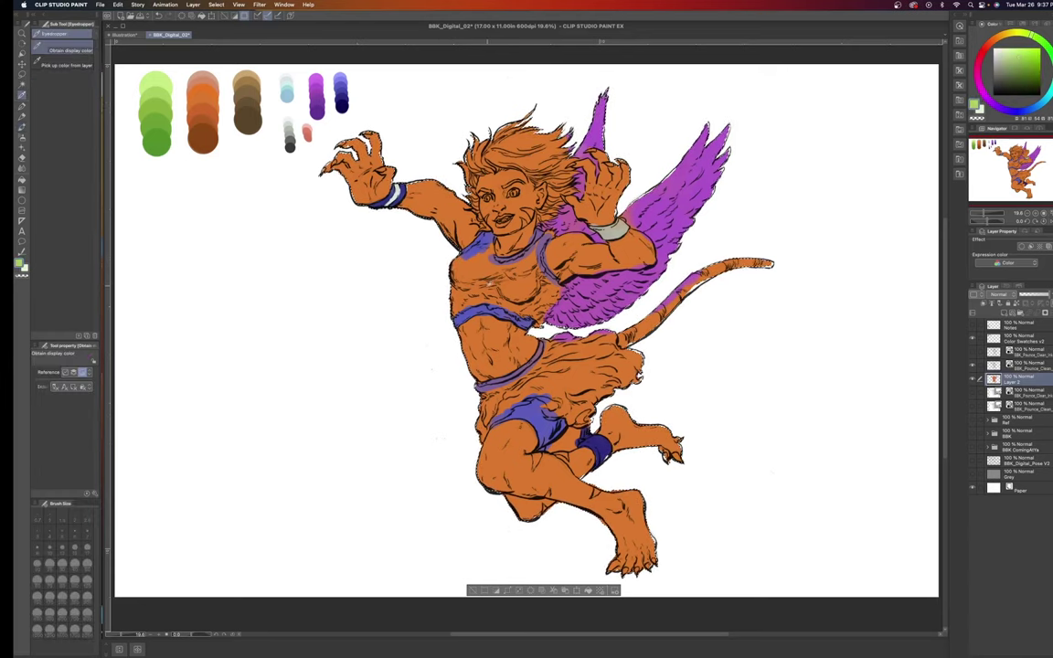
key(b)
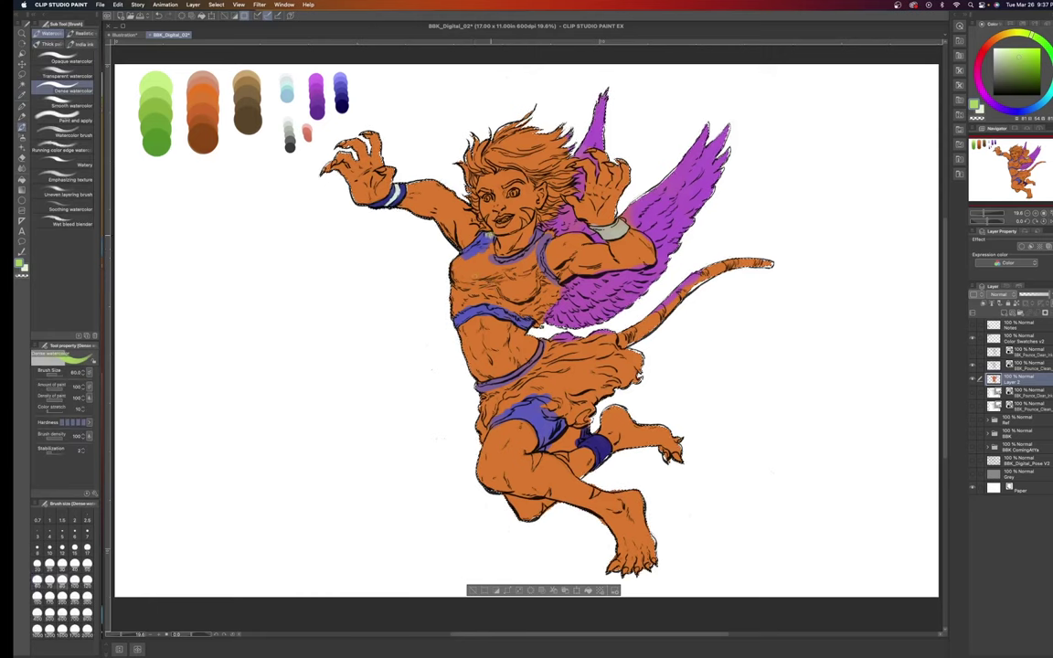
drag(488, 239, 481, 256)
click(548, 235)
drag(546, 236, 533, 265)
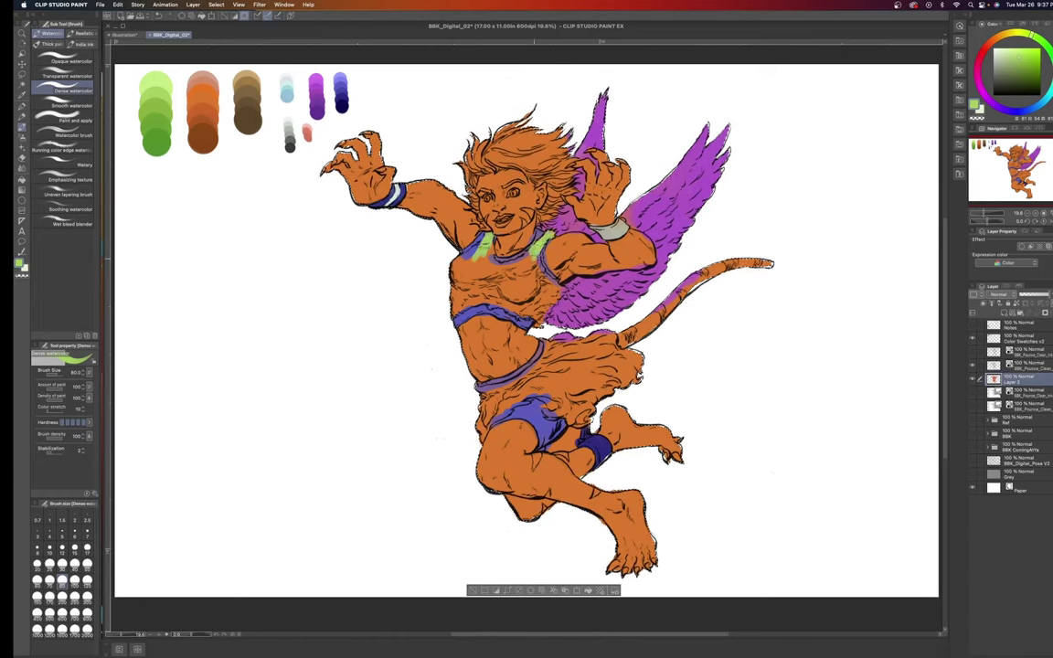
Set the brush size to 200 and fill the rest of the crop top with light green, keeping the blue trims.
click(49, 595)
click(62, 595)
mouse_move(539, 253)
mouse_down()
mouse_move(489, 274)
mouse_move(432, 245)
mouse_move(438, 222)
mouse_move(462, 240)
mouse_move(423, 240)
mouse_move(426, 228)
mouse_move(457, 258)
mouse_move(459, 297)
mouse_move(480, 309)
mouse_up()
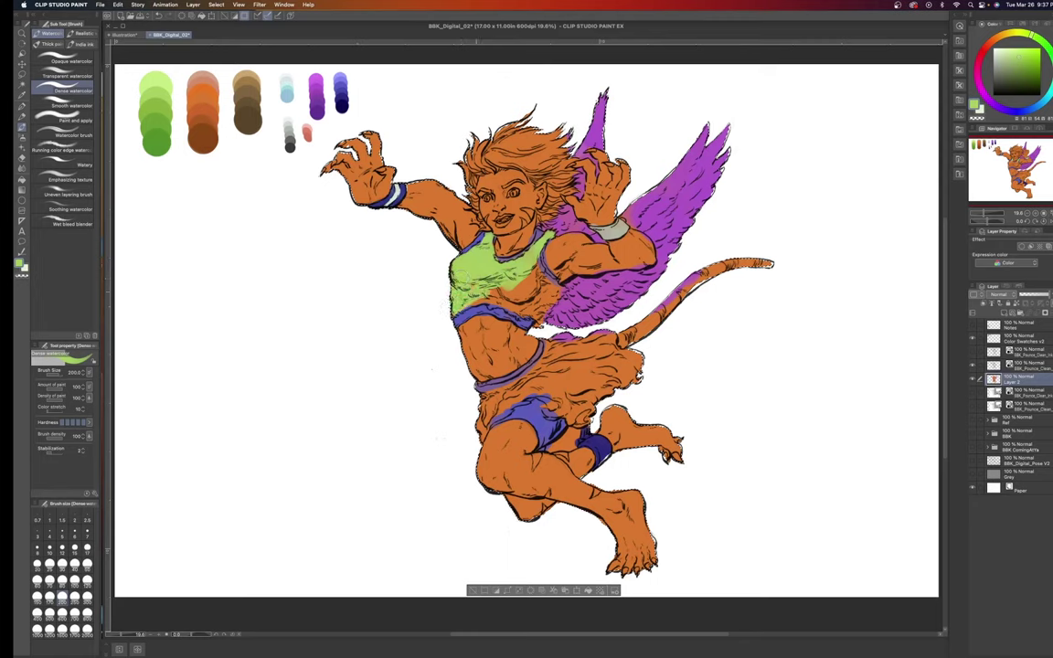
mouse_move(448, 263)
mouse_down()
mouse_move(434, 271)
mouse_move(521, 297)
mouse_move(478, 233)
mouse_move(502, 262)
mouse_move(457, 276)
mouse_move(479, 285)
mouse_move(498, 265)
mouse_up()
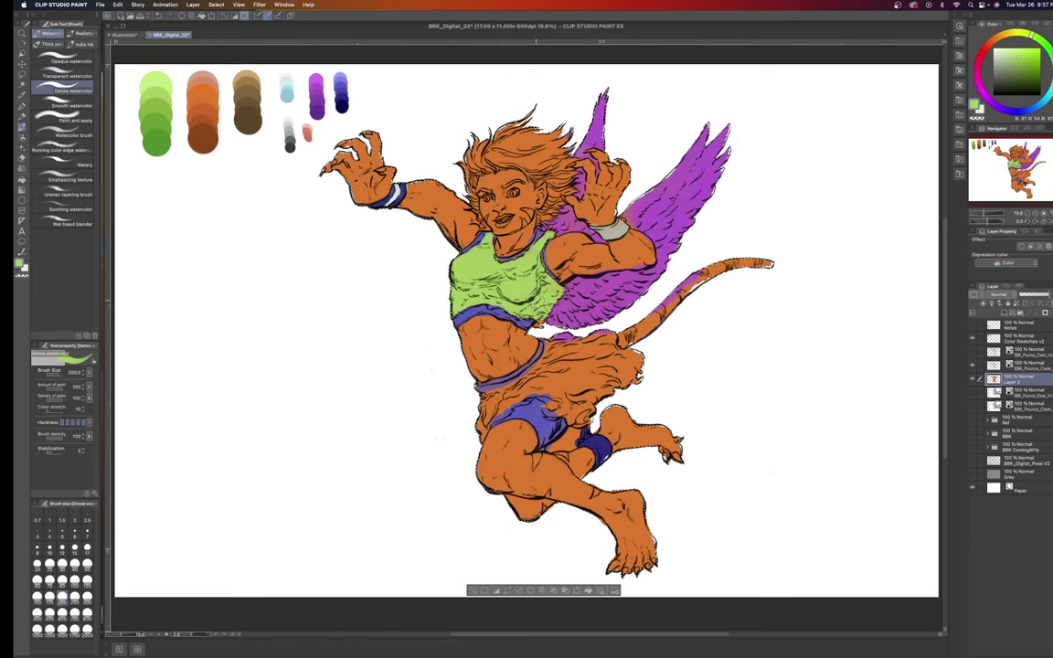
Reduce the brush size to 80, sample the darker green, and paint the skirt's upper edge behind the waistband.
key(bracketleft)
key(bracketleft)
key(bracketleft)
key(bracketleft)
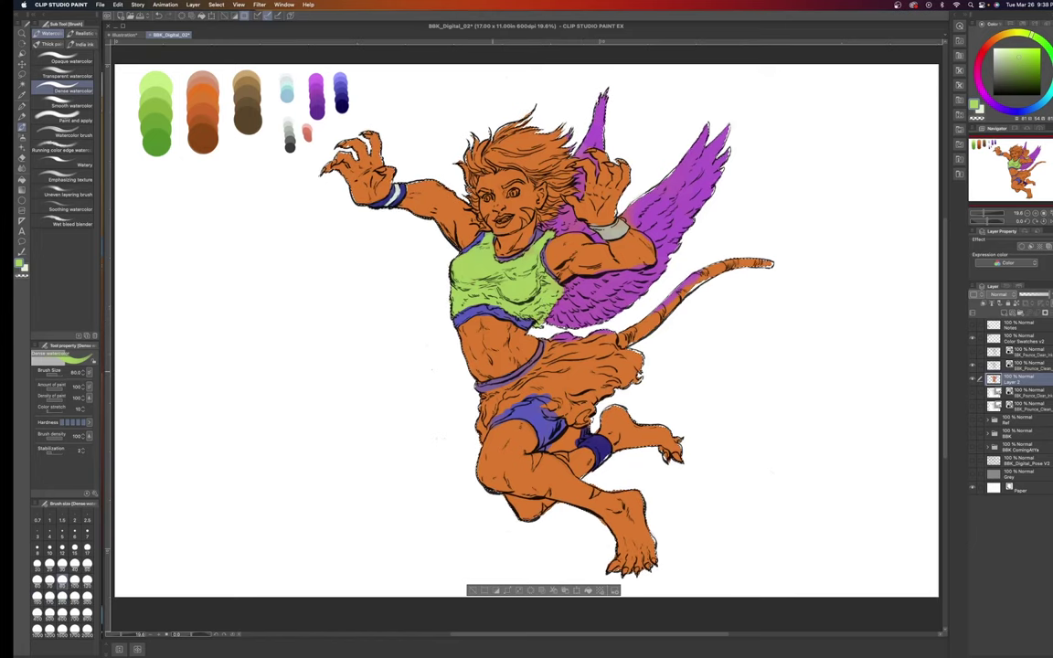
key(i)
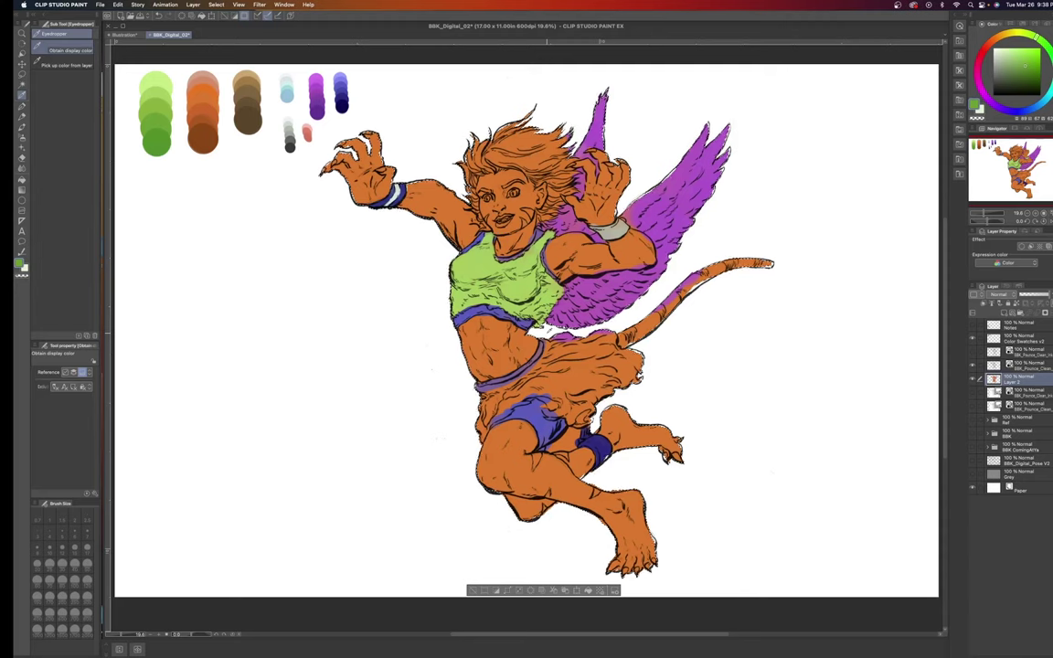
key(b)
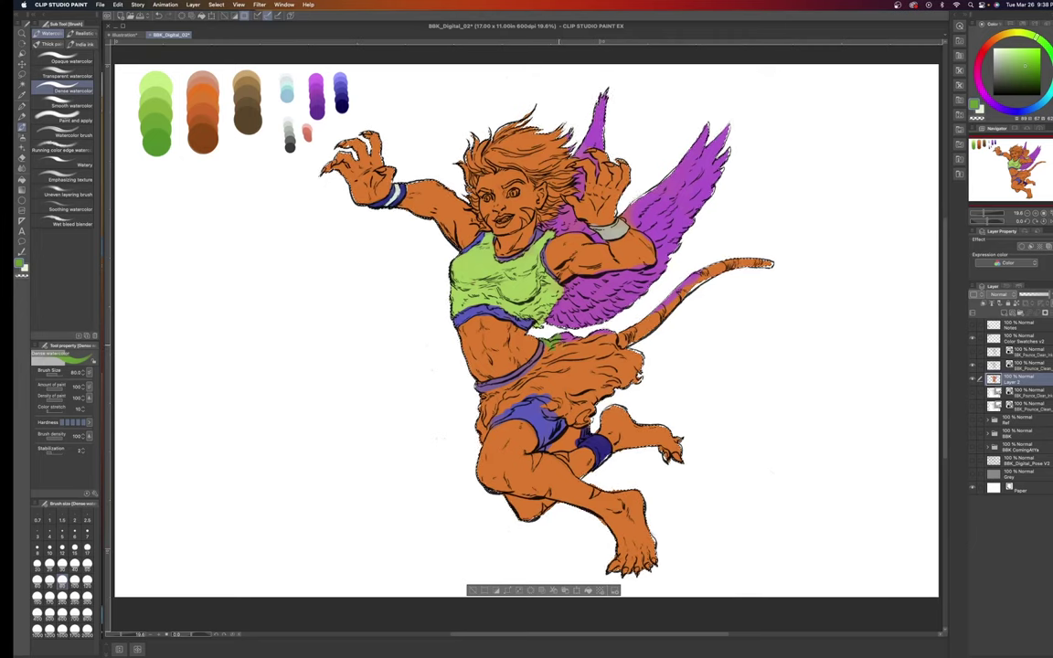
Increase the brush size to 200 and fill the whole skirt down to its ragged hem with darker green.
key(bracketright)
key(bracketright)
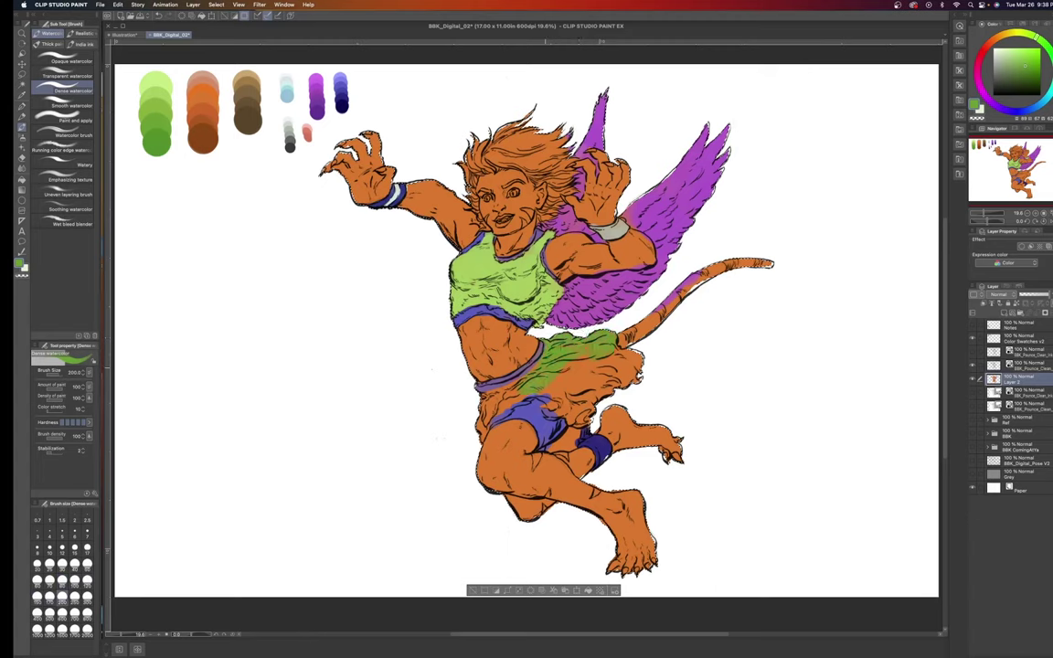
drag(484, 391, 535, 380)
drag(482, 403, 471, 425)
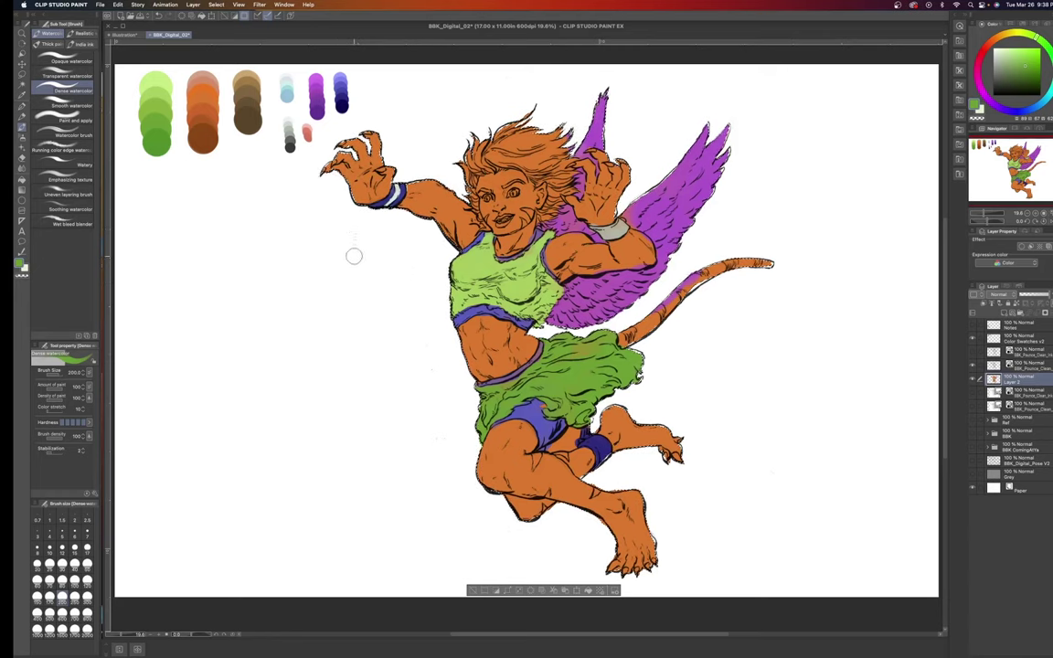
Sample the darker orange swatch and paint the hair, reducing the brush size from 200 to 100 for the remaining strands.
key(i)
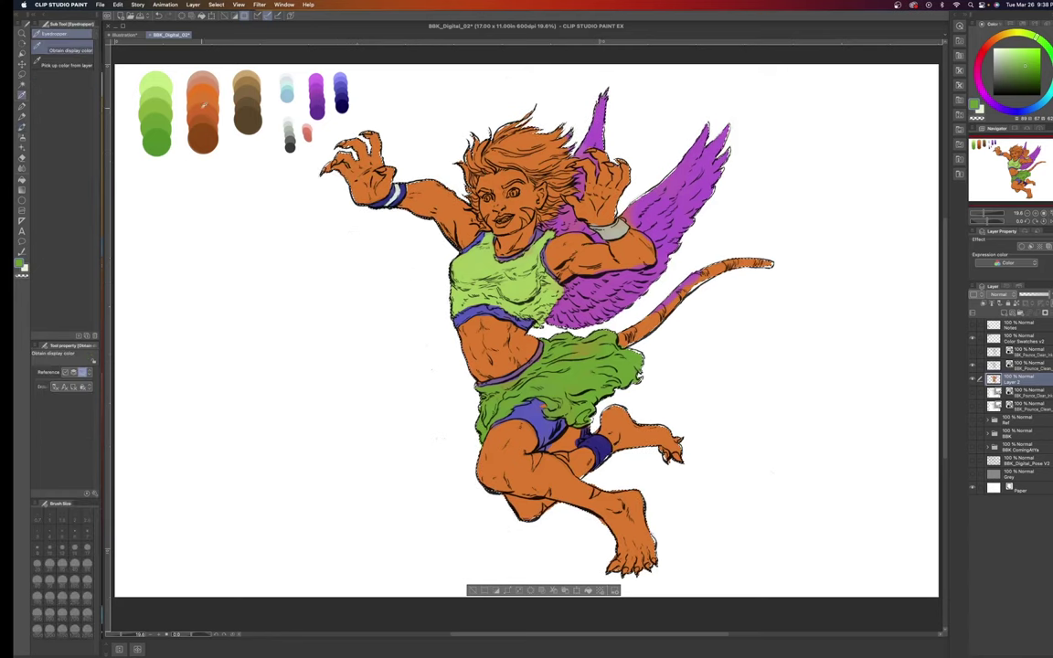
click(203, 106)
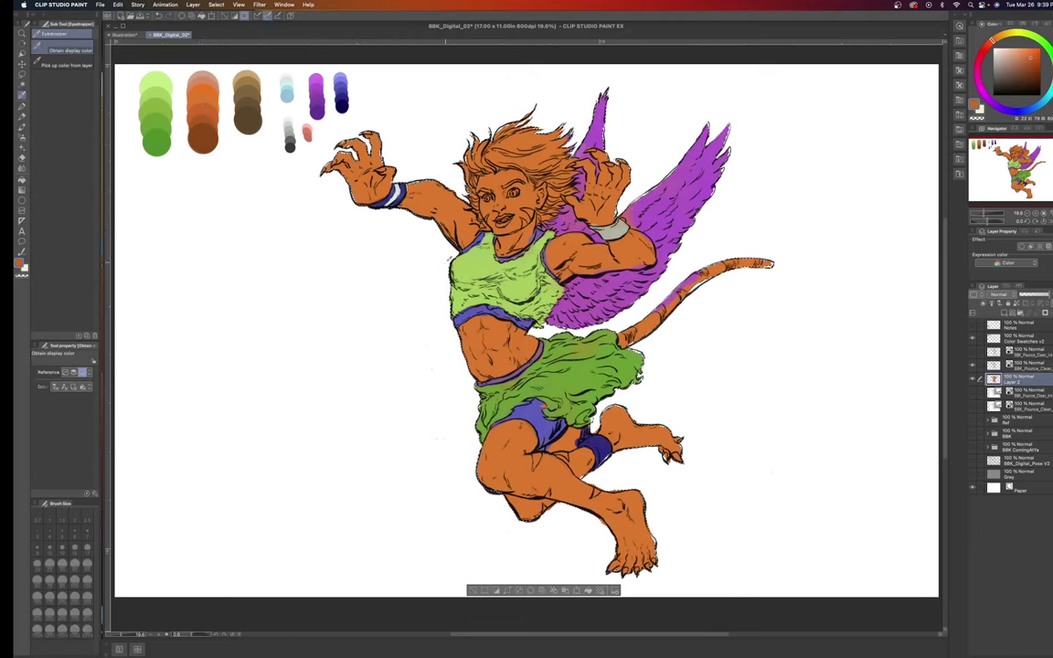
key(b)
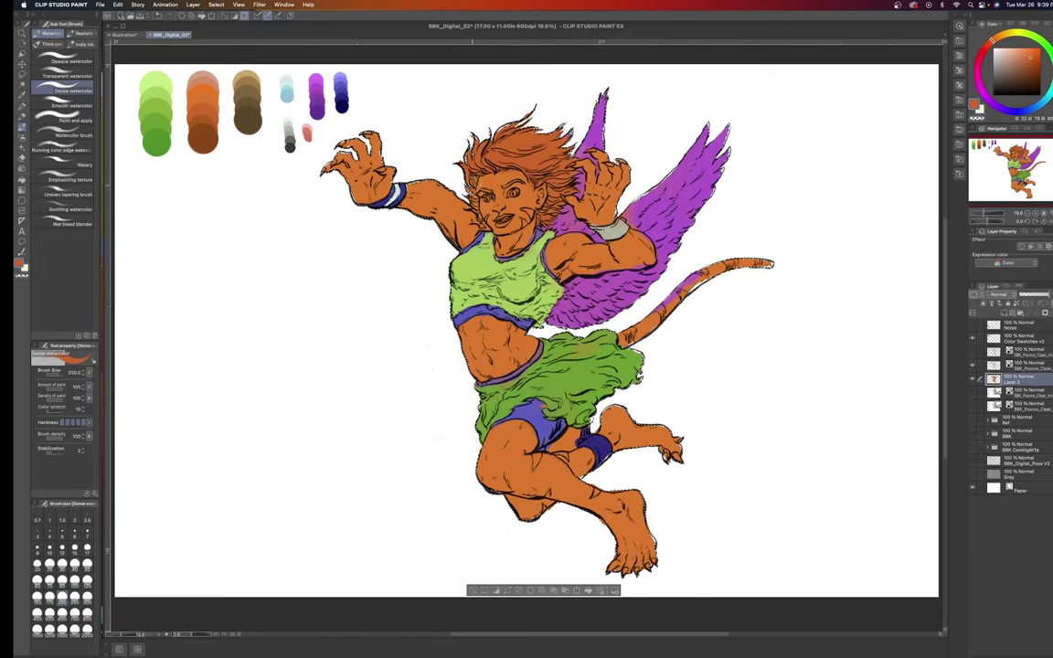
click(75, 580)
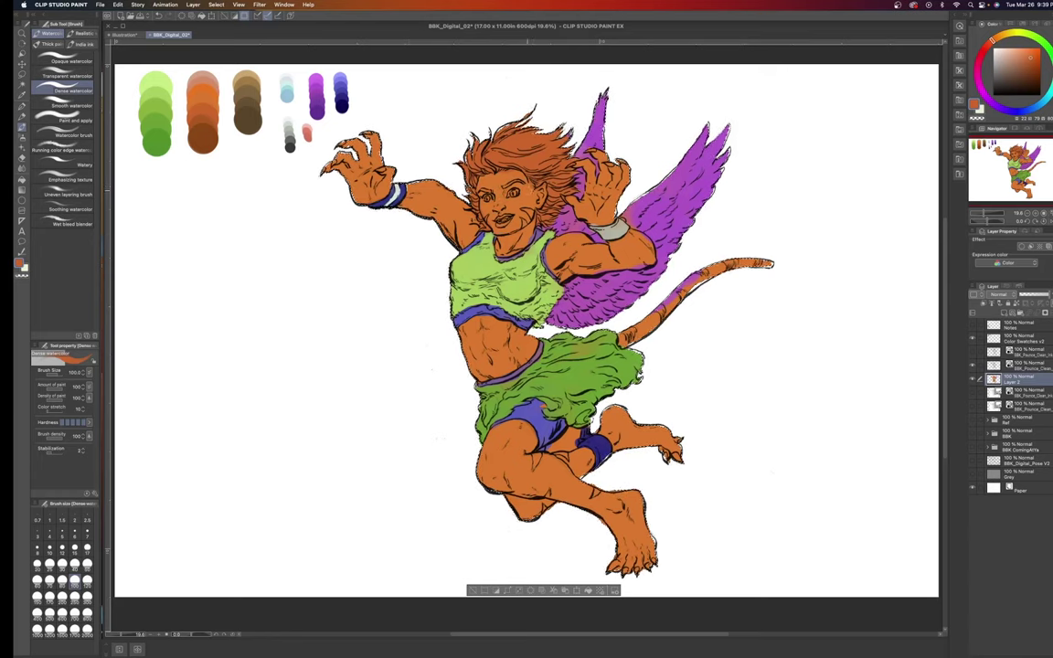
Set the brush size to 40, sample the brown swatch, and paint the stripes on the face, arms, waist and legs.
click(74, 563)
key(i)
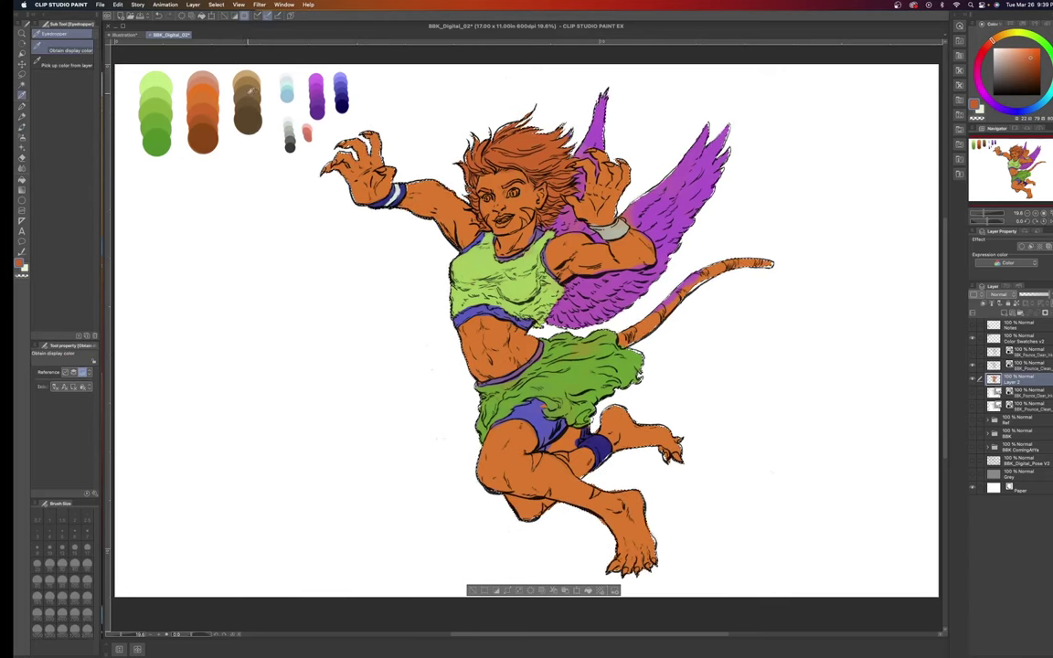
click(247, 97)
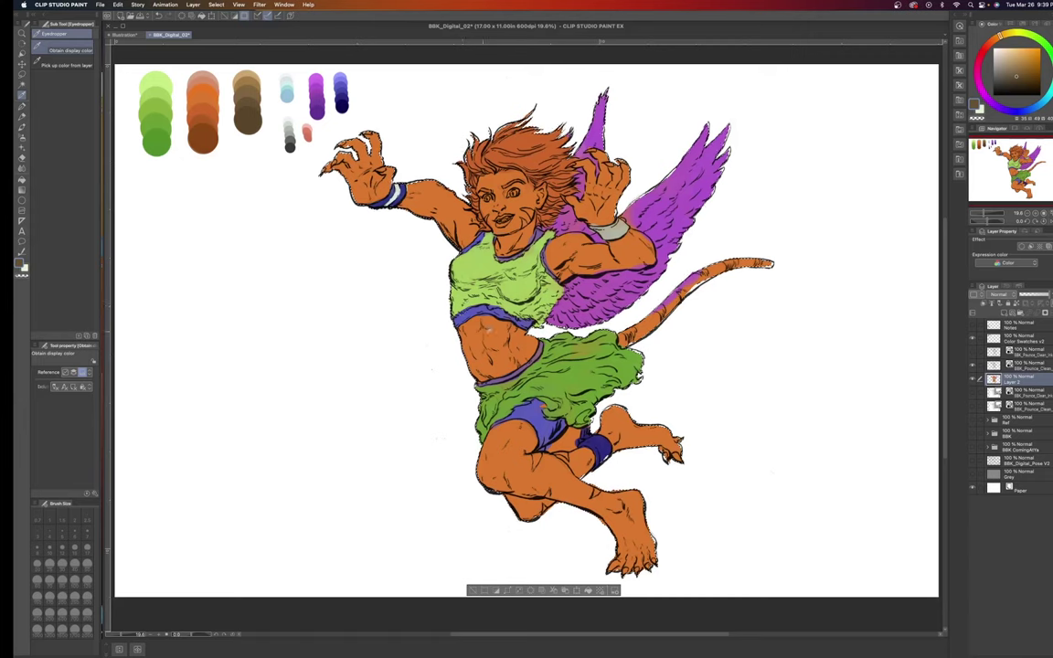
key(b)
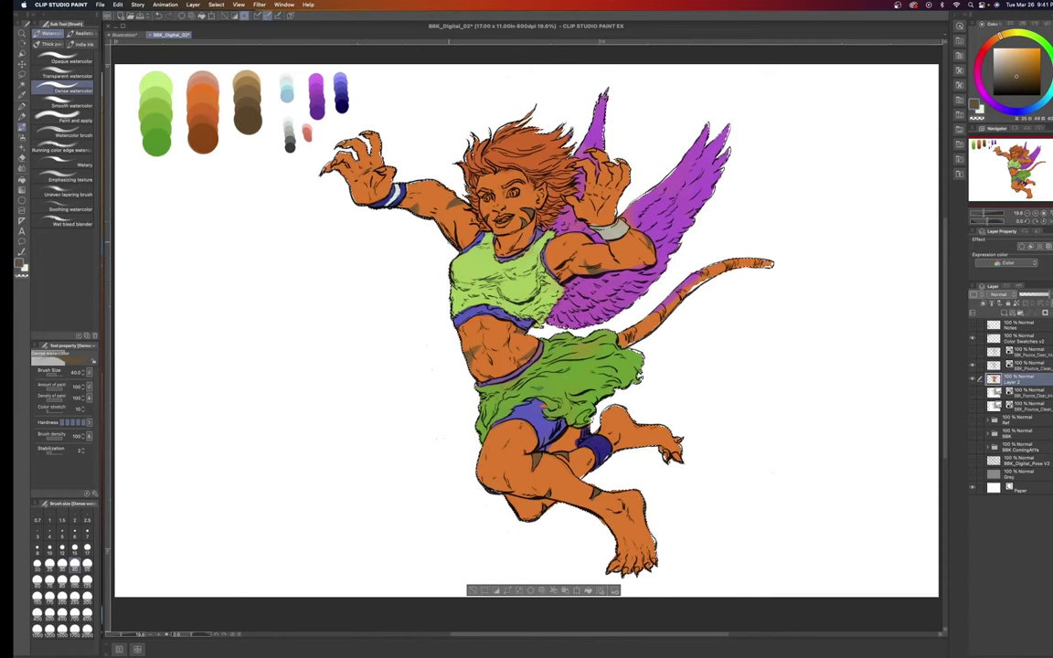
Sample the near-white swatch from the grey group and paint the whites of both eyes.
key(i)
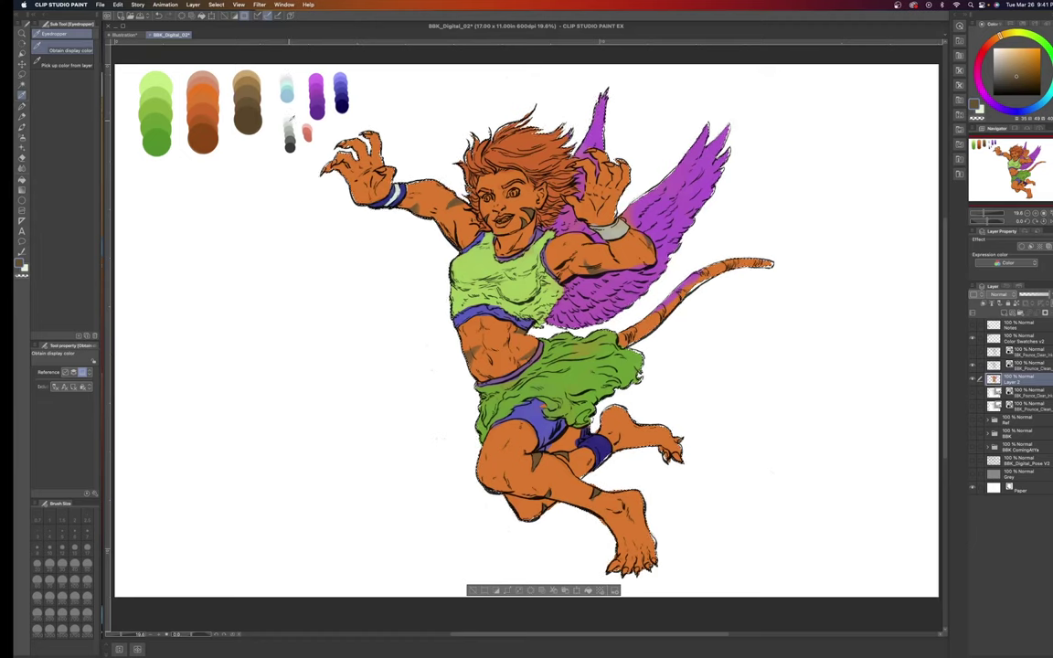
click(290, 116)
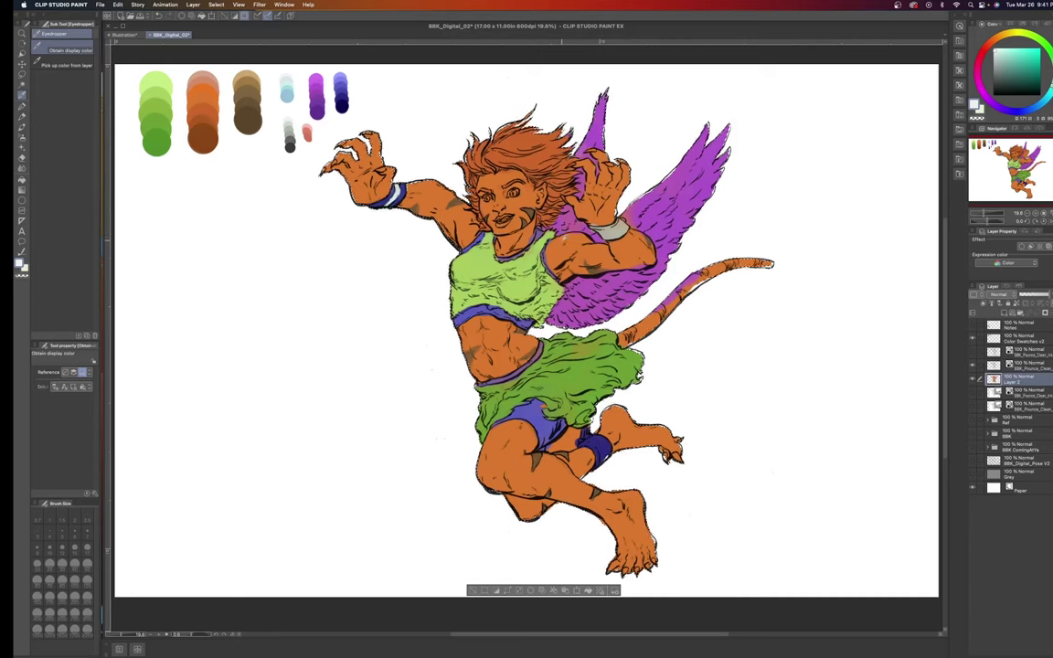
key(b)
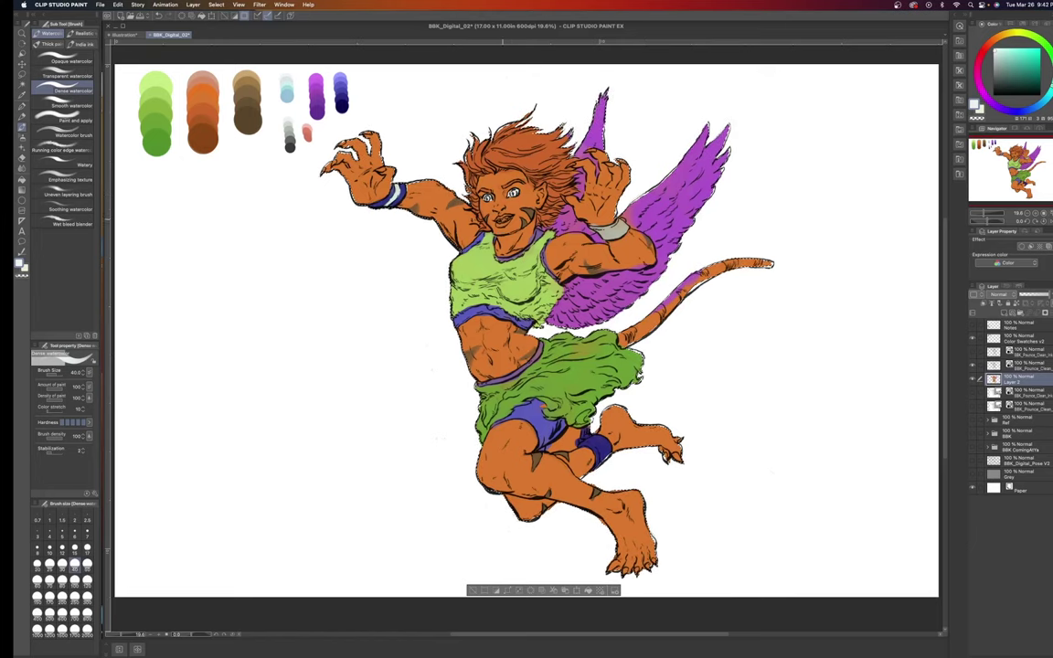
Reduce the Dense watercolor brush size to 20 and paint the teeth near-white.
key(p)
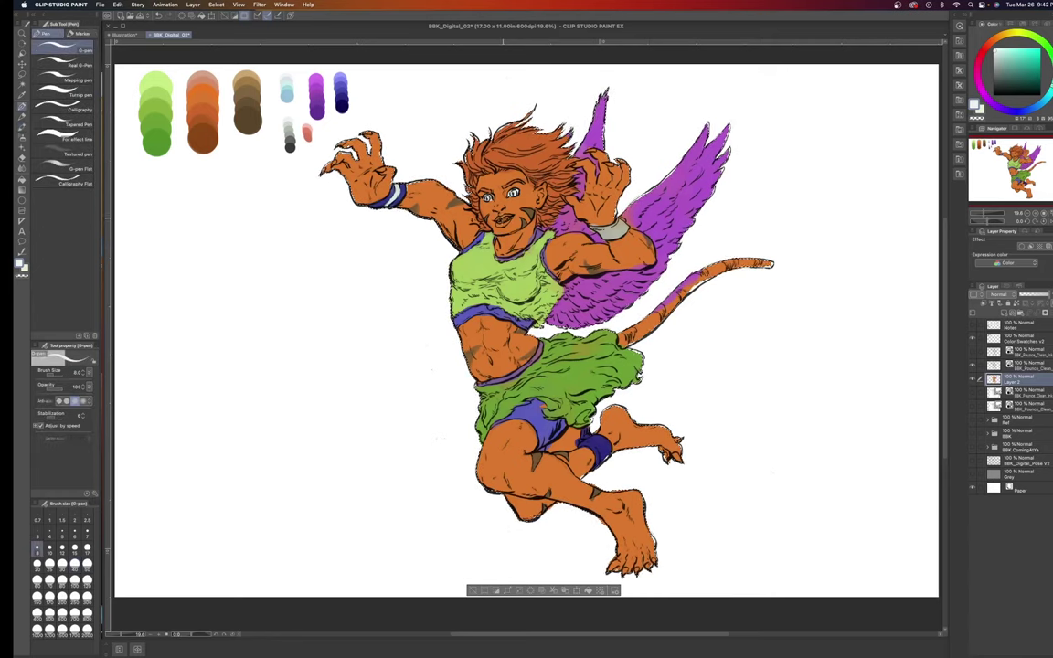
key(b)
key(bracketleft)
key(bracketleft)
key(bracketleft)
key(bracketleft)
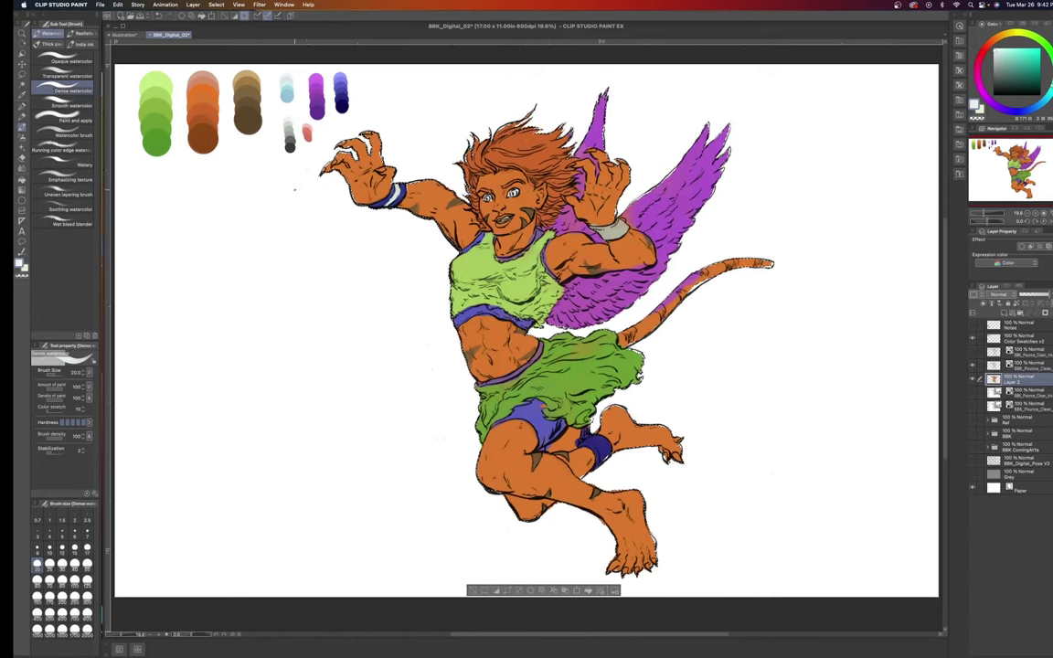
Sample a mid green swatch and paint the irises of both eyes.
key(i)
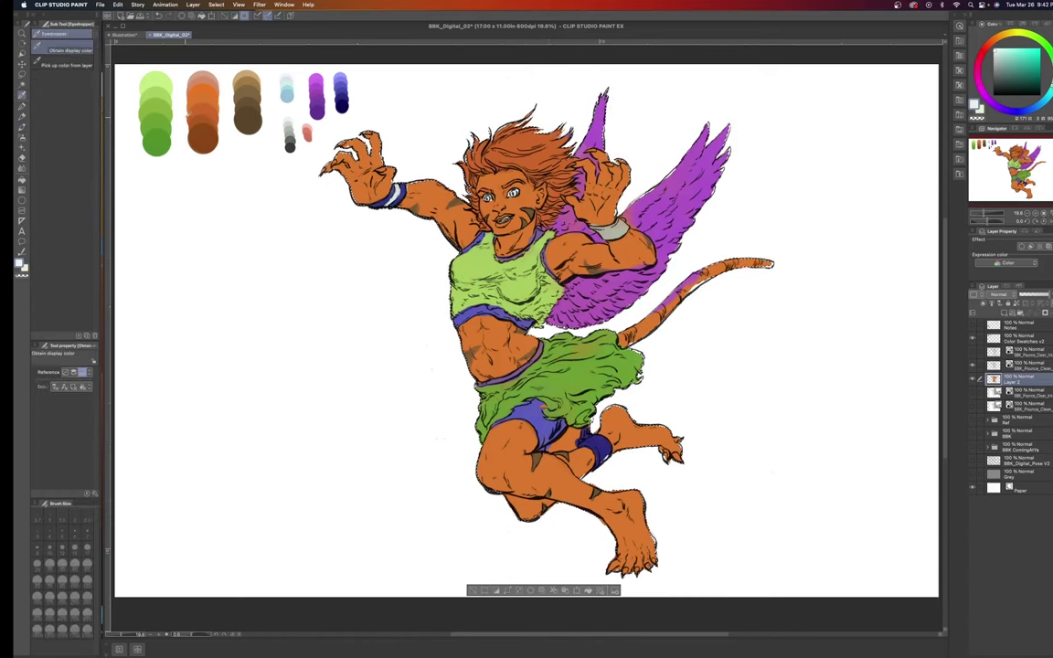
click(156, 117)
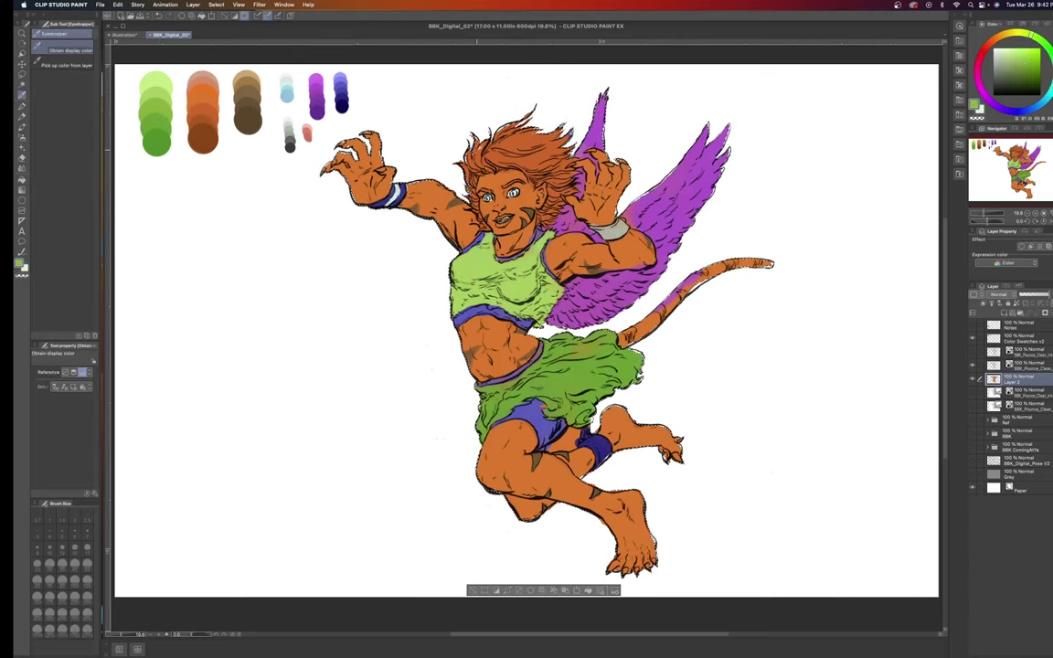
key(b)
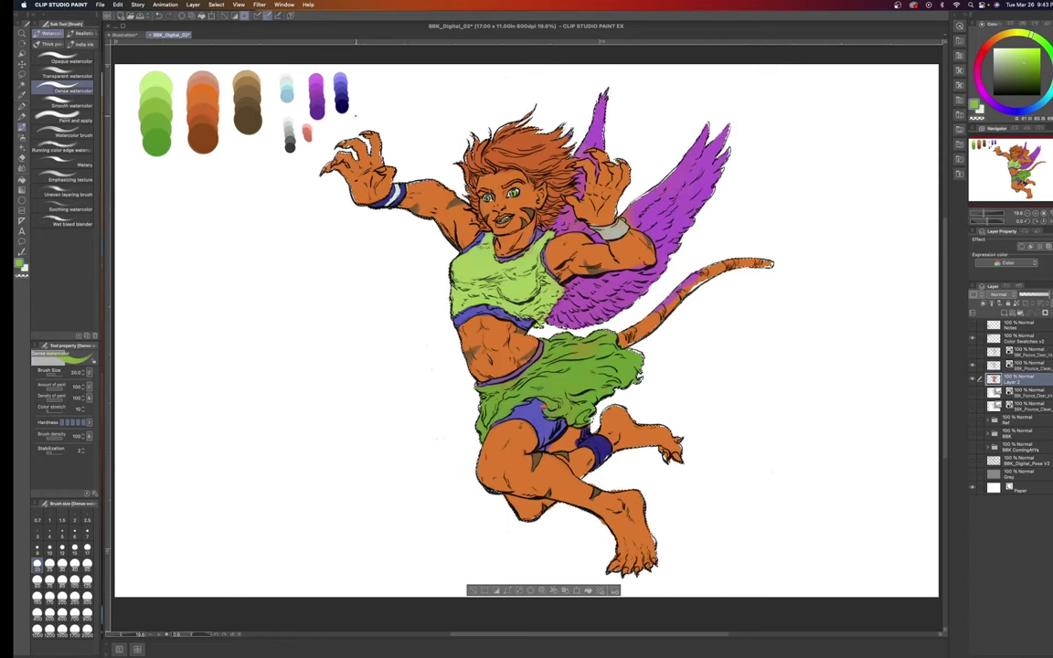
Sample the dark blue swatch and paint the claws on both hands and both feet.
key(i)
click(340, 102)
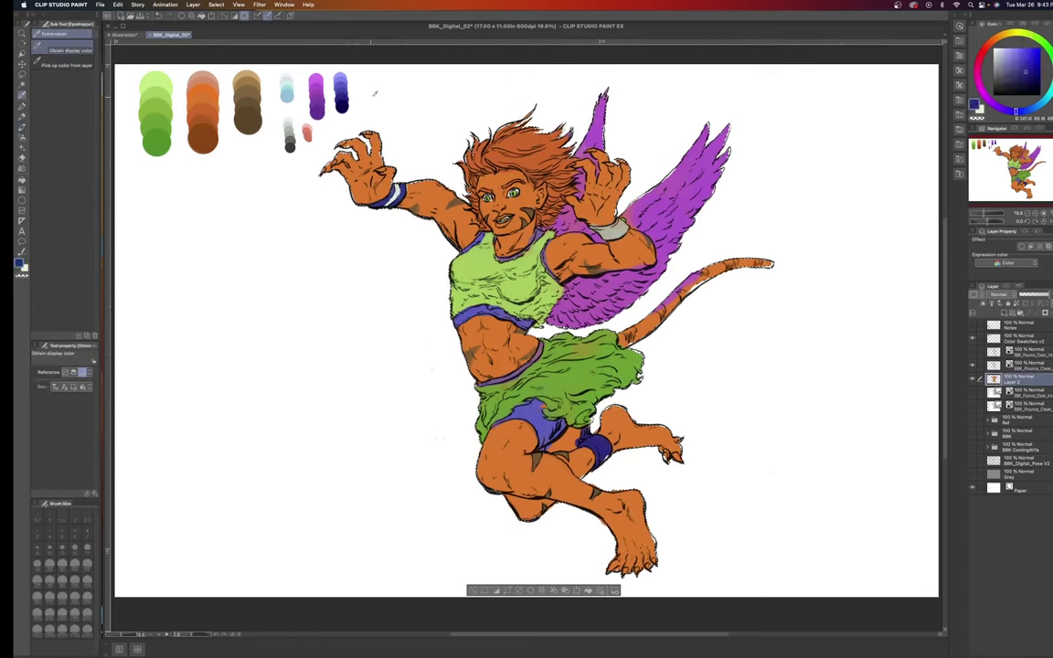
key(b)
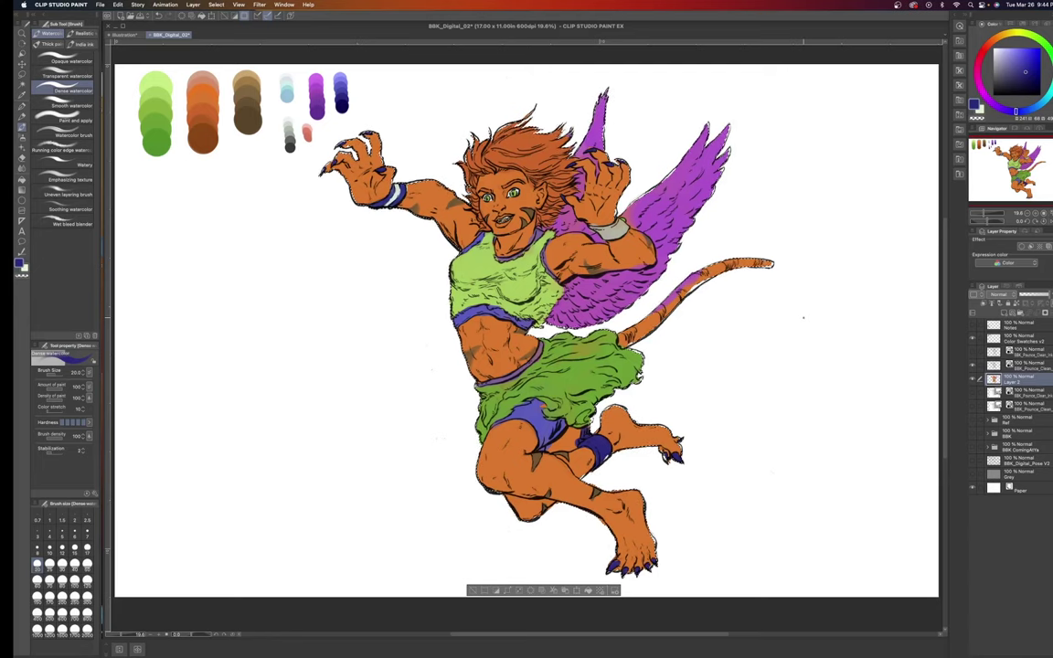
Deselect the figure's selection and save the illustration.
key(ctrl+d)
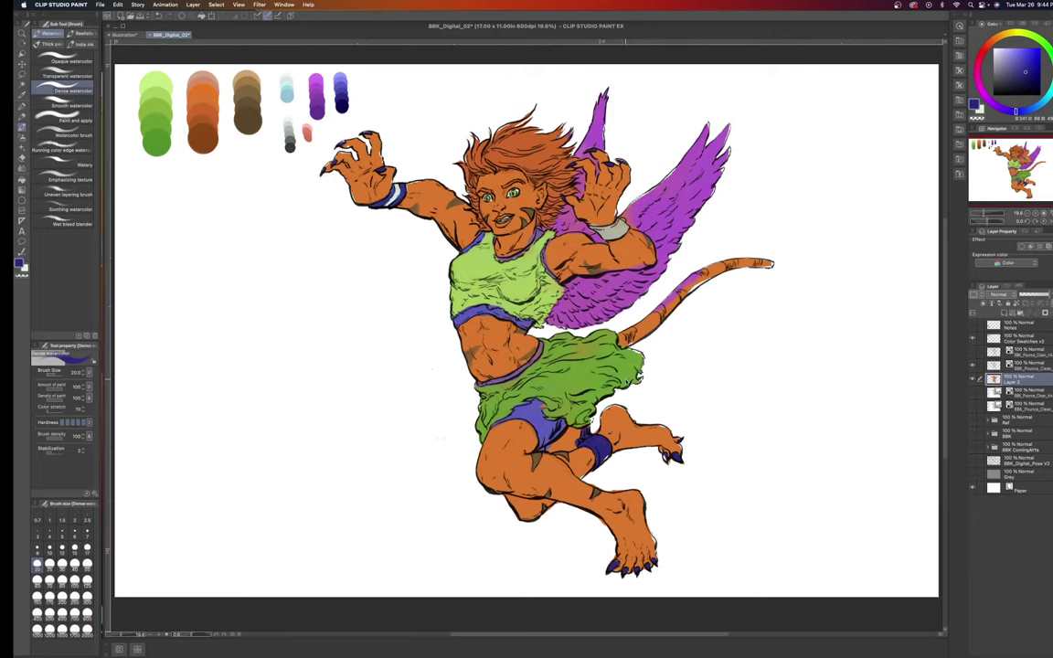
click(100, 5)
key(super+s)
Sample the orange fur, set the brush size to 50, and paint over the purple spill along the tail.
key(i)
click(498, 347)
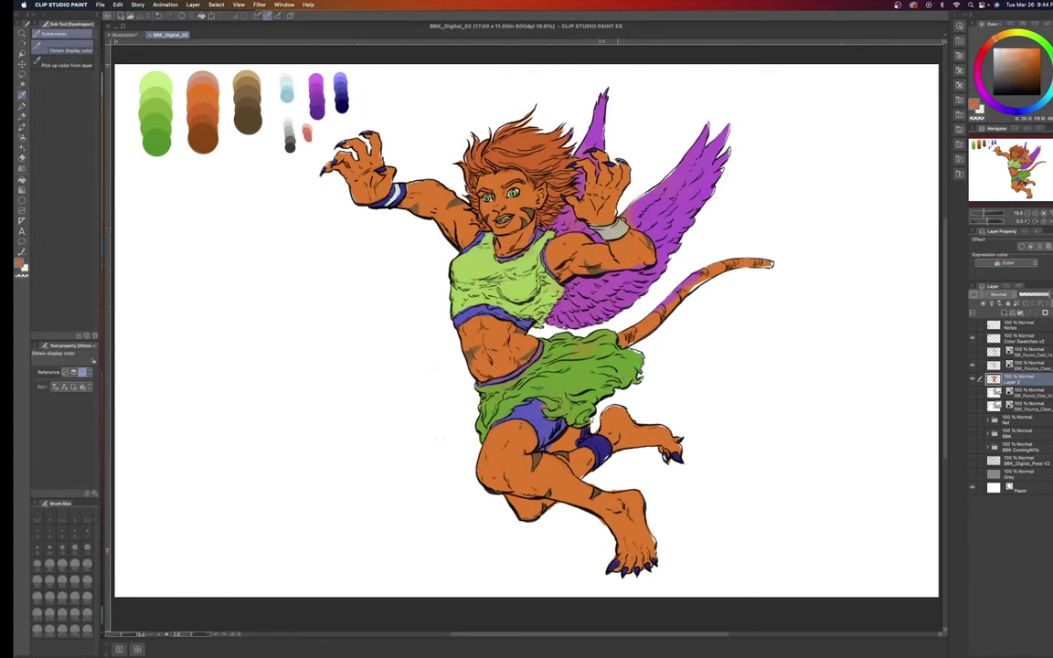
key(b)
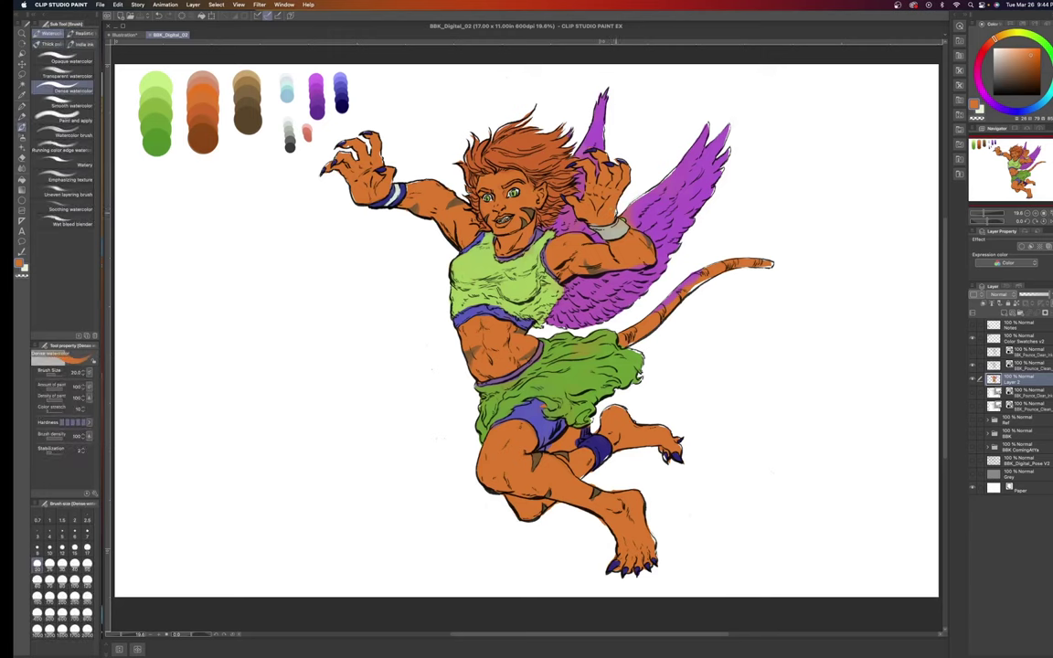
drag(695, 283, 663, 299)
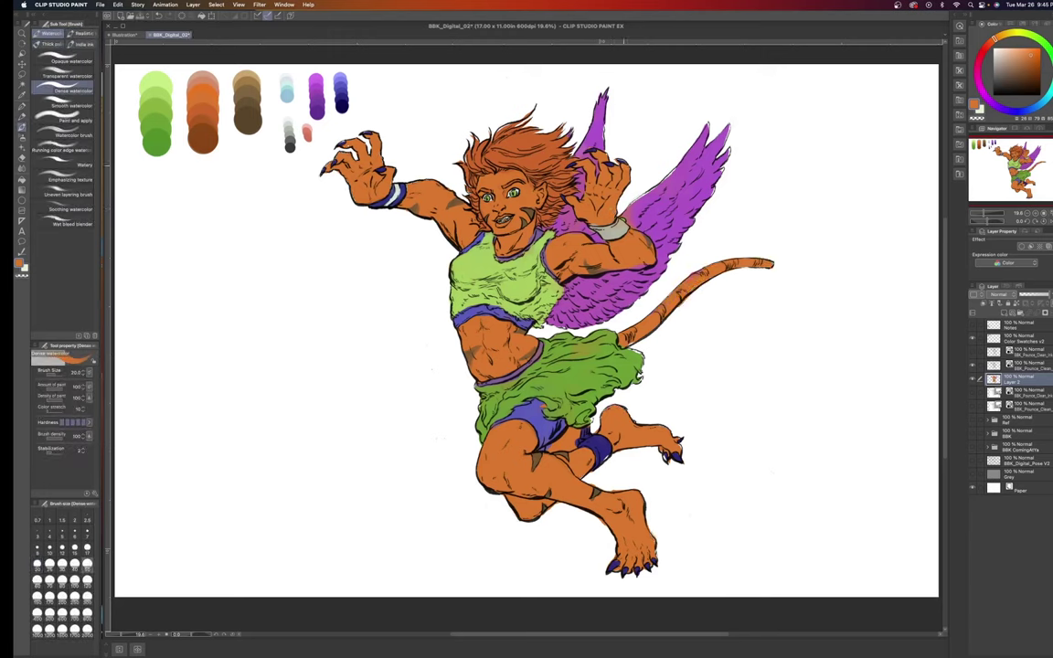
Sample the wing's purple and touch up the uncoloured gaps along the wing edges.
key(i)
click(537, 123)
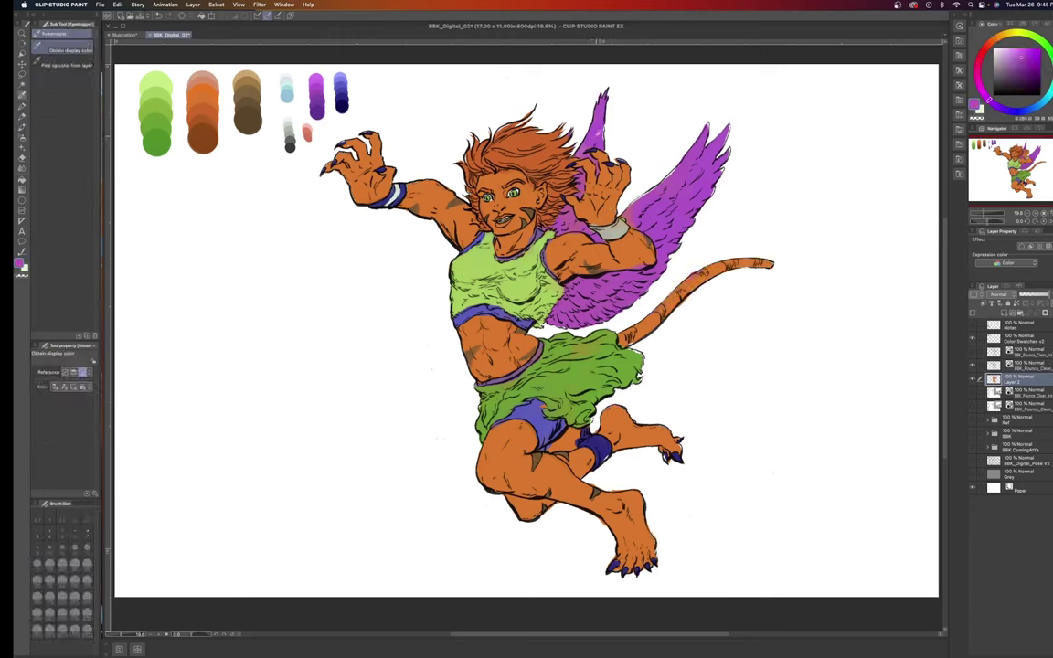
key(b)
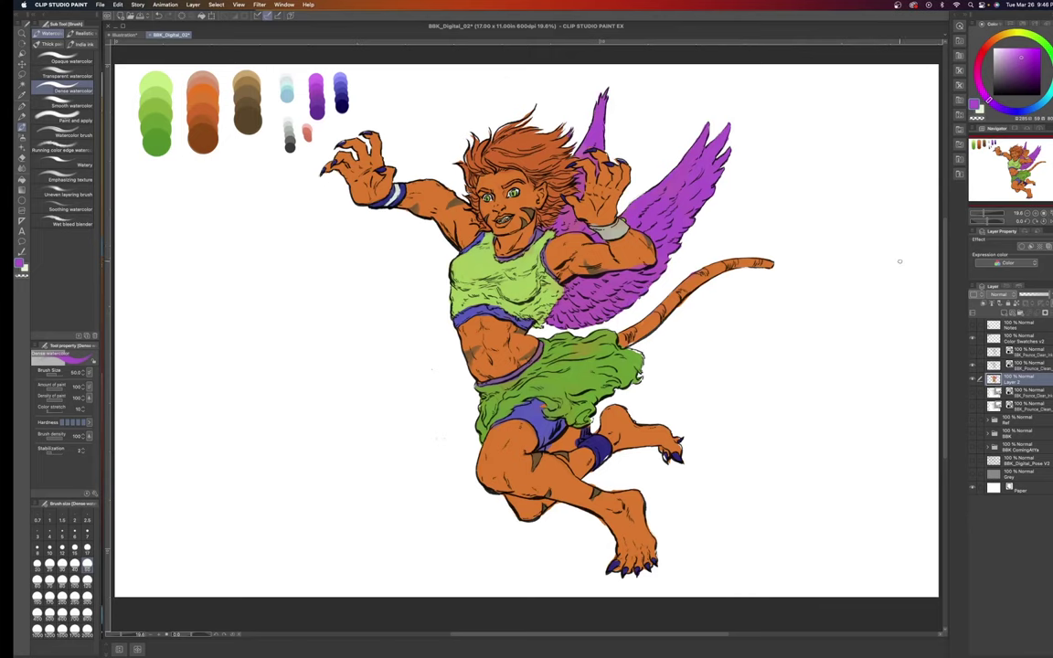
Sample the orange from the tail and touch up the remaining gaps in the fur.
key(i)
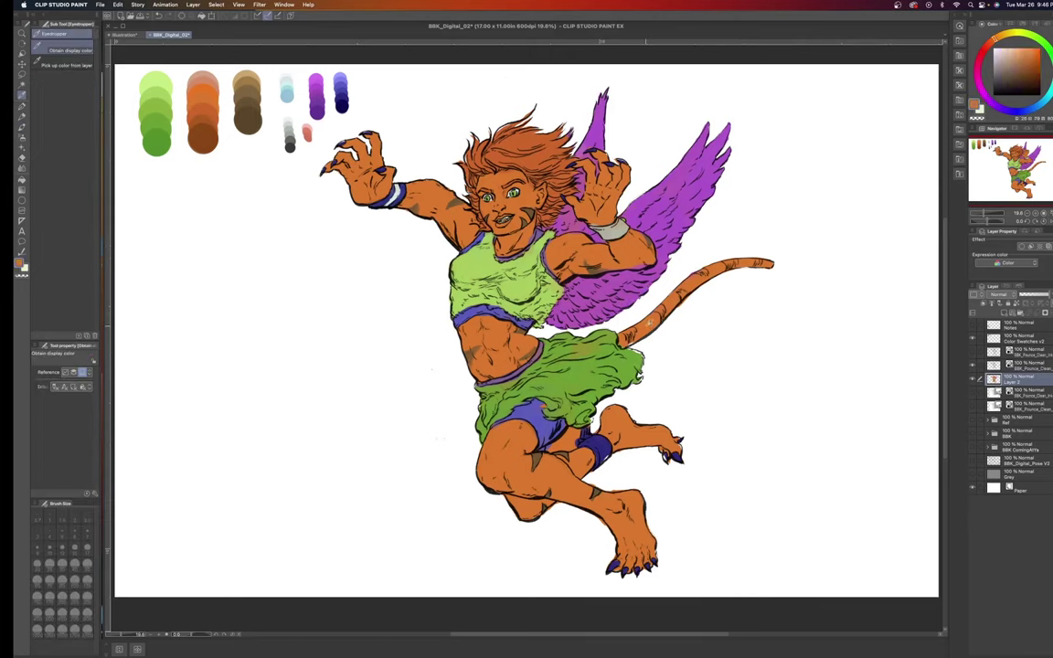
click(584, 291)
key(b)
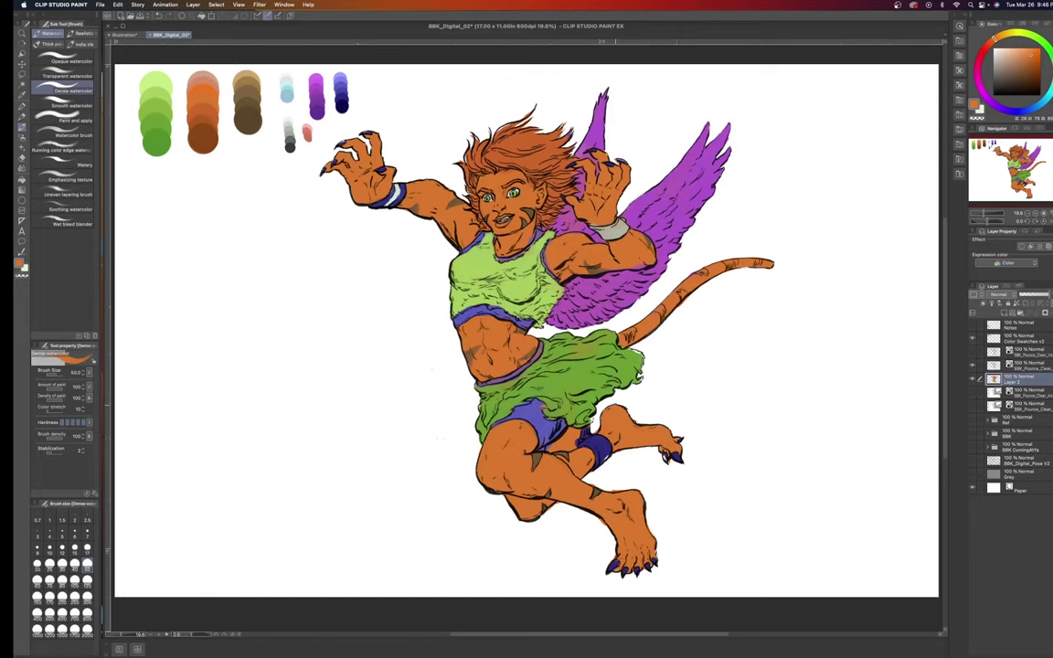
Fill the gaps in the raised rear foot's claws with sampled dark blue, and resample the fur orange for touch-ups.
key(i)
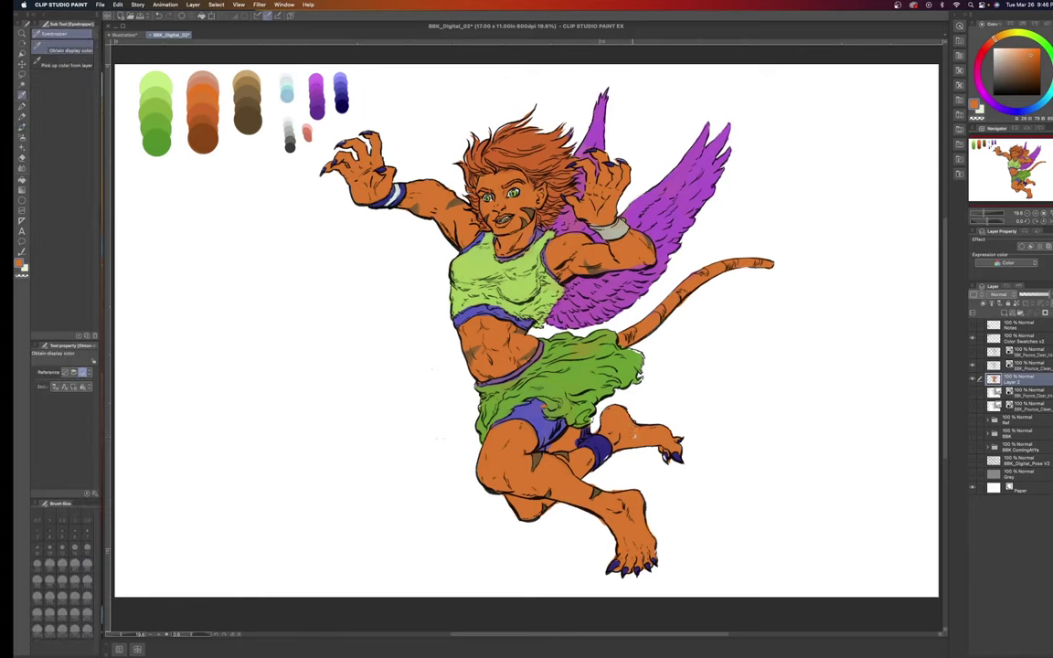
click(605, 407)
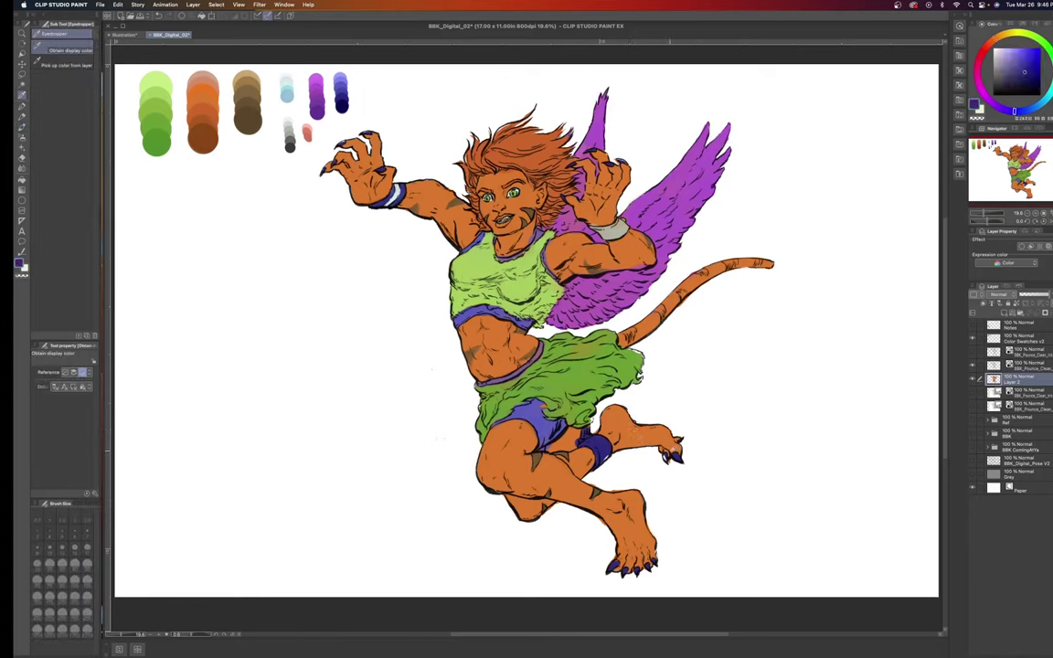
key(b)
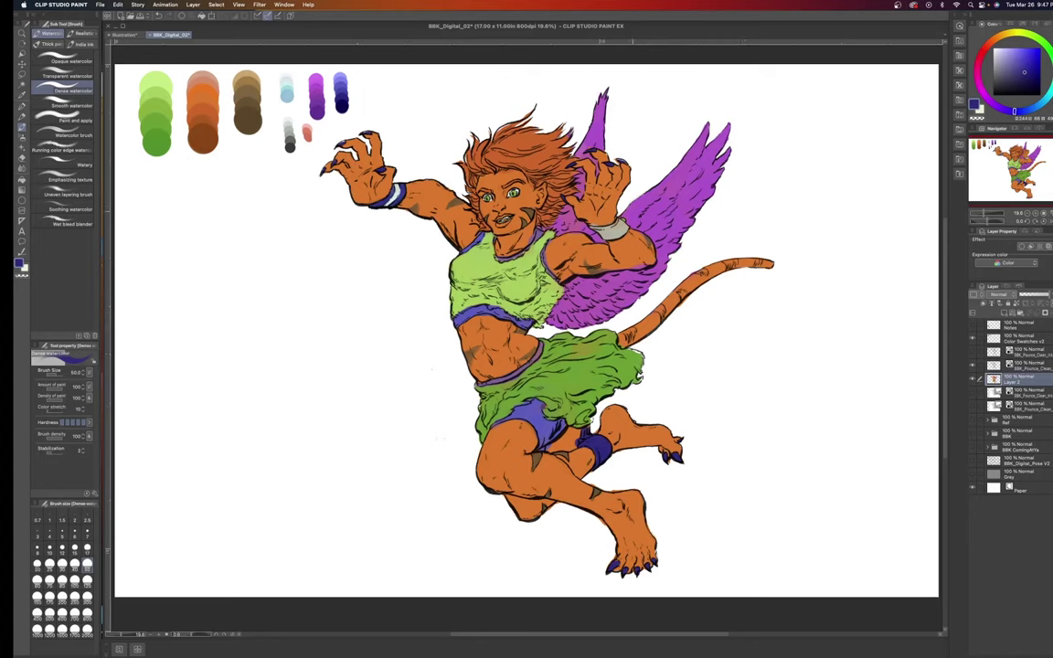
alt+click(551, 187)
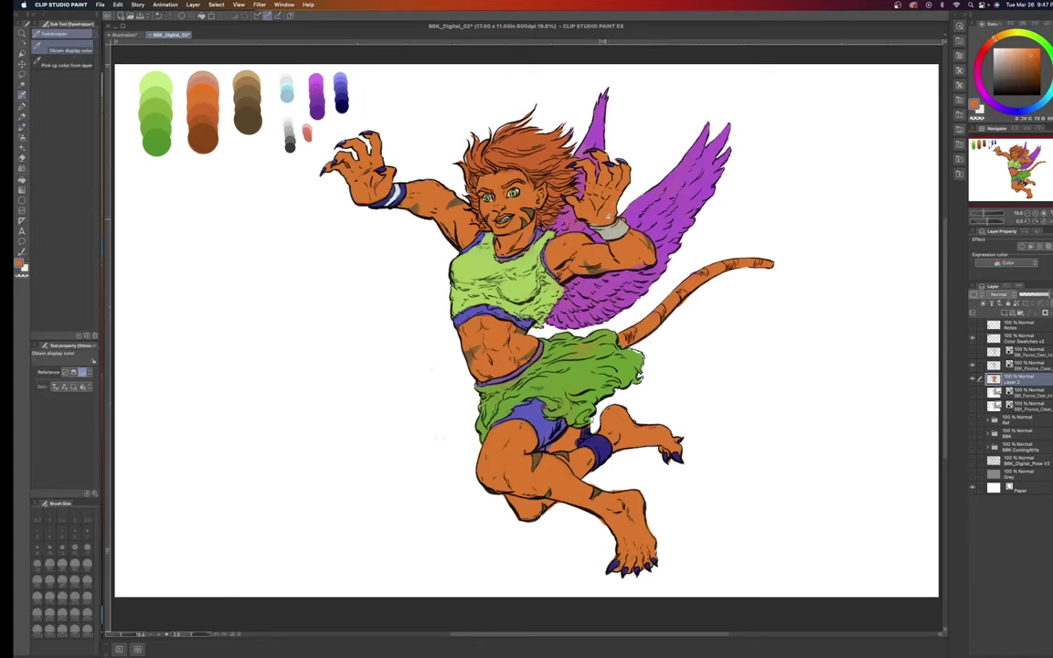
key(b)
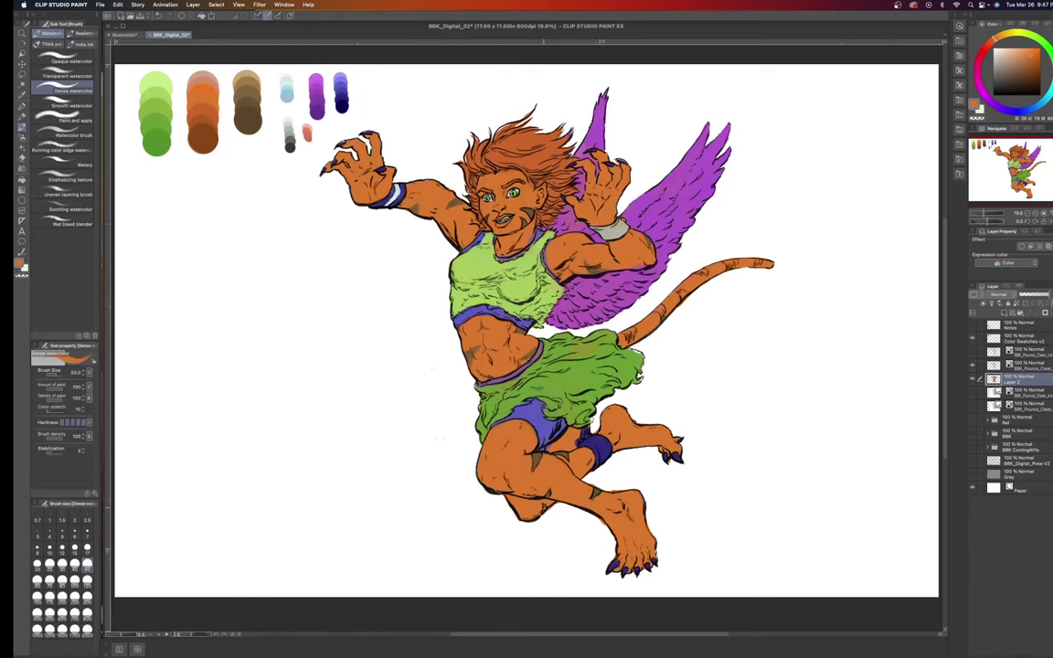
Sample the brown of the existing body stripes and paint the stripes along the tail.
key(i)
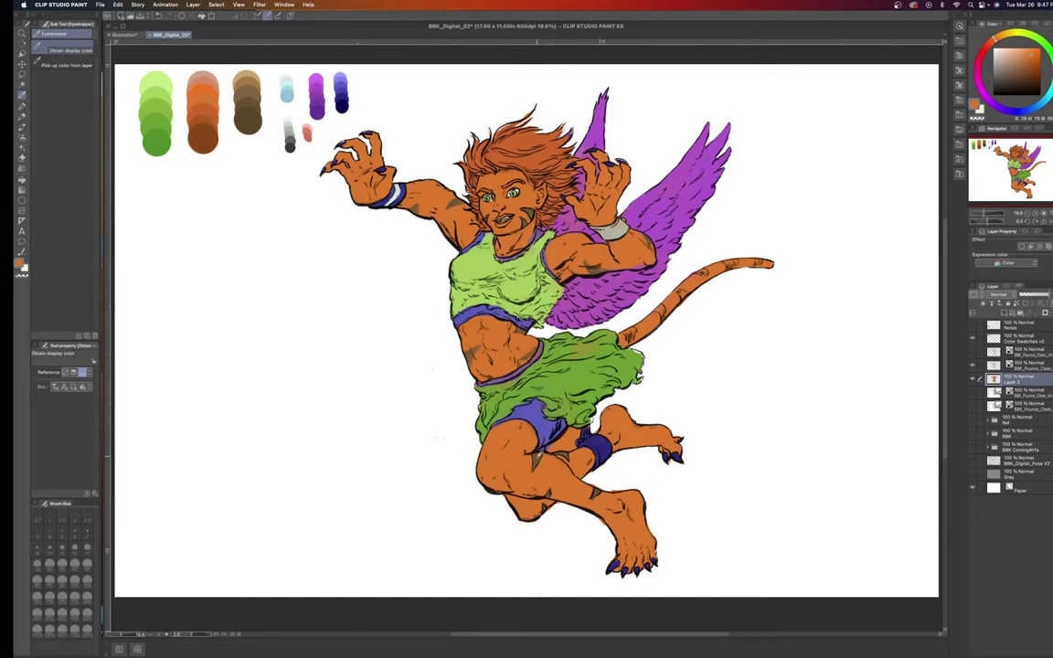
click(642, 375)
key(b)
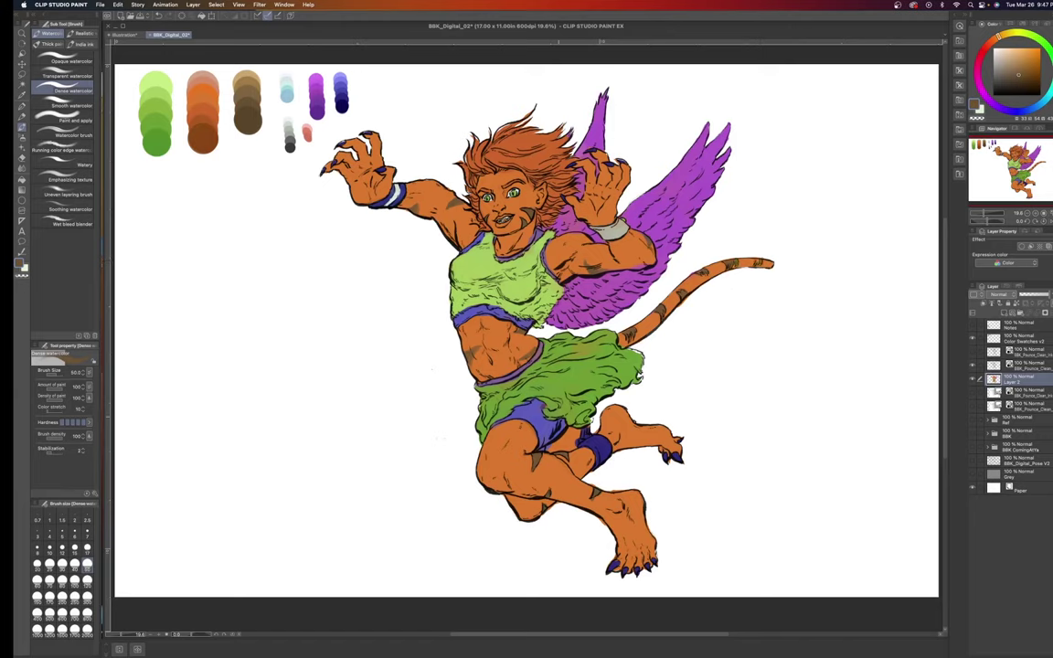
Sample the skirt's green and fill the white gaps along the skirt's ragged outer edge.
key(i)
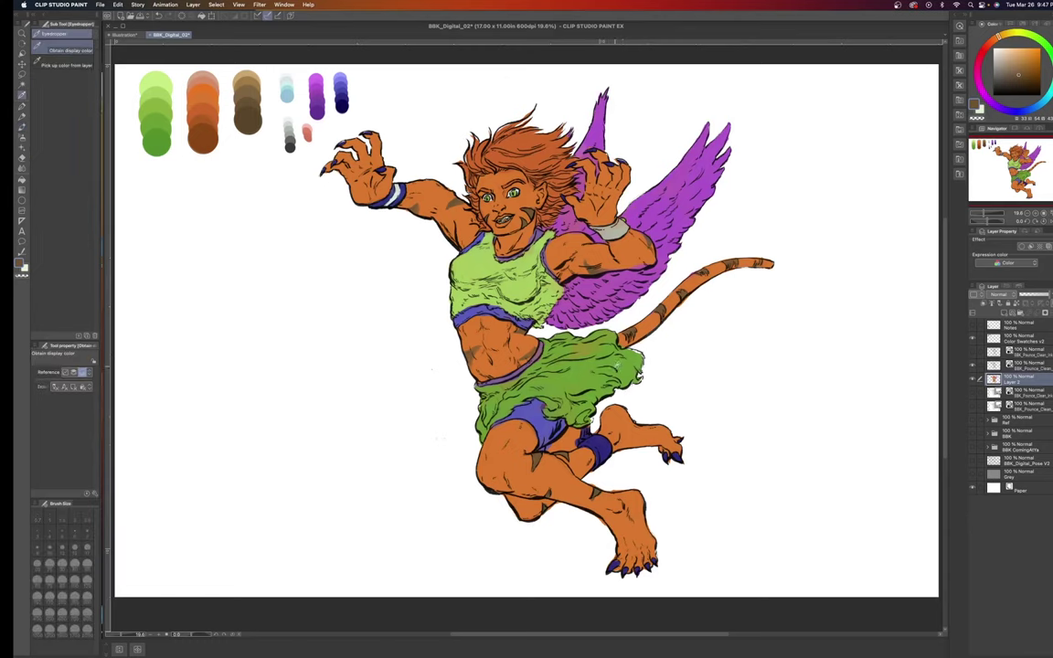
click(625, 363)
key(b)
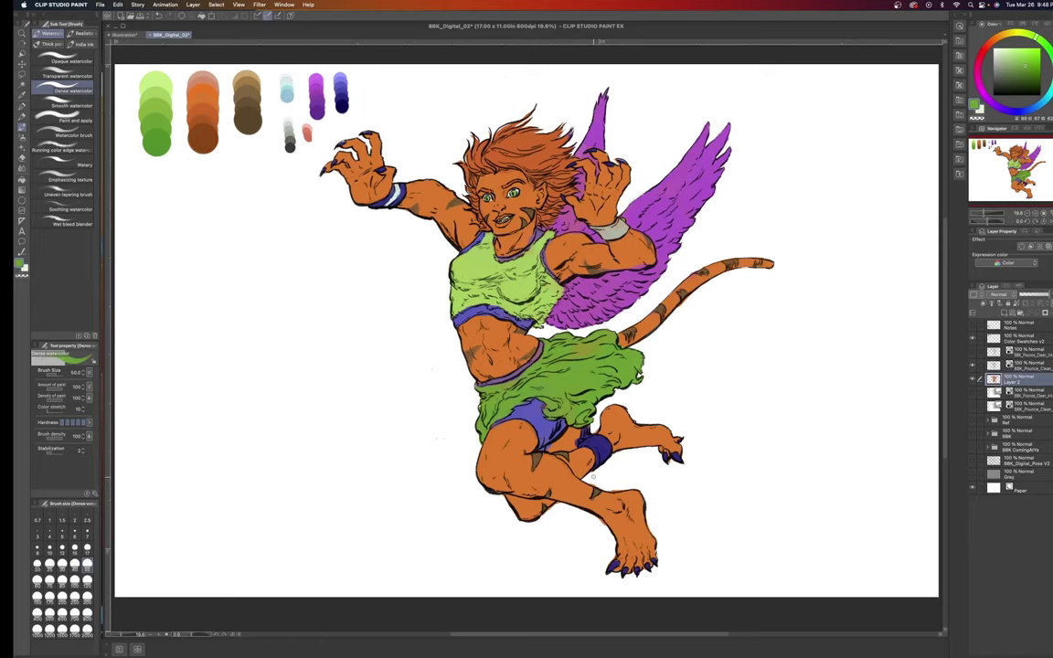
key(o)
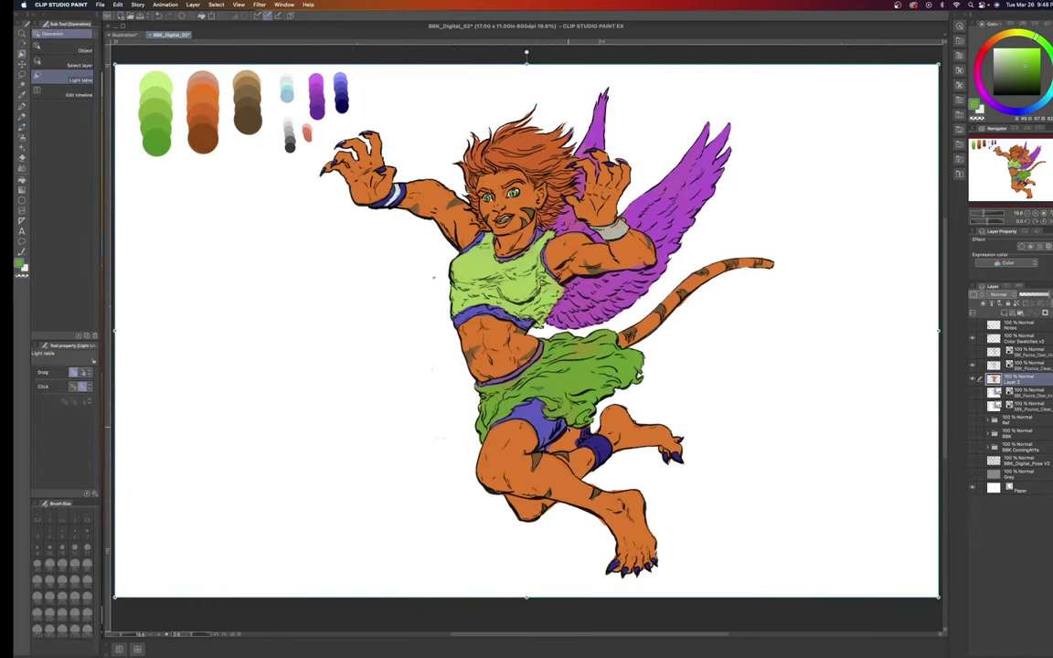
Lasso the colour spill in the gap between the shorts and the raised rear leg, clear it and deselect.
key(o)
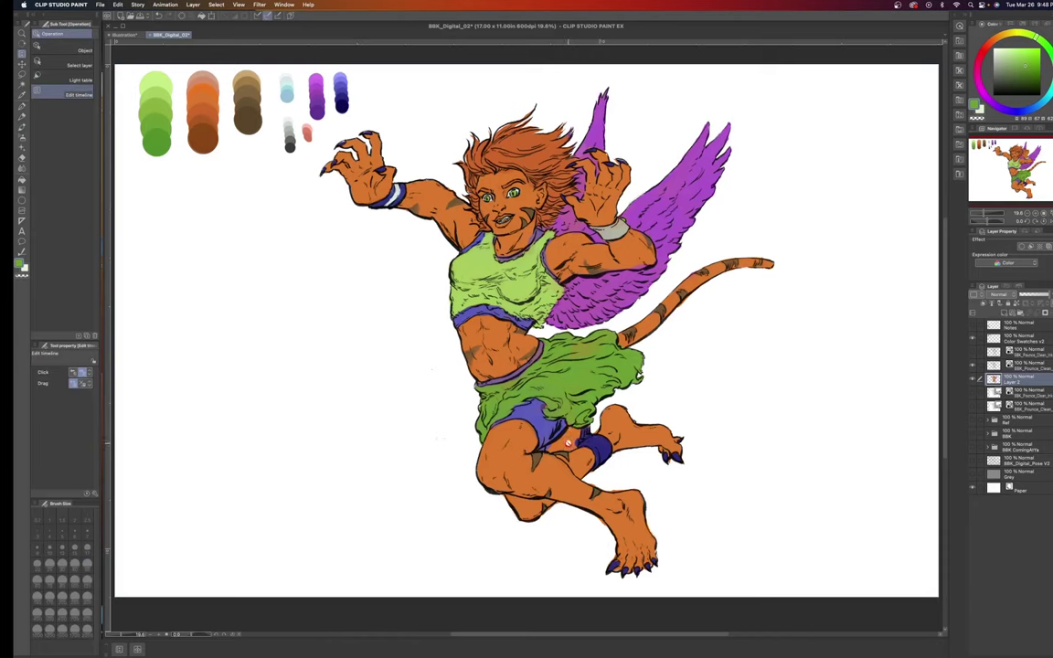
key(m)
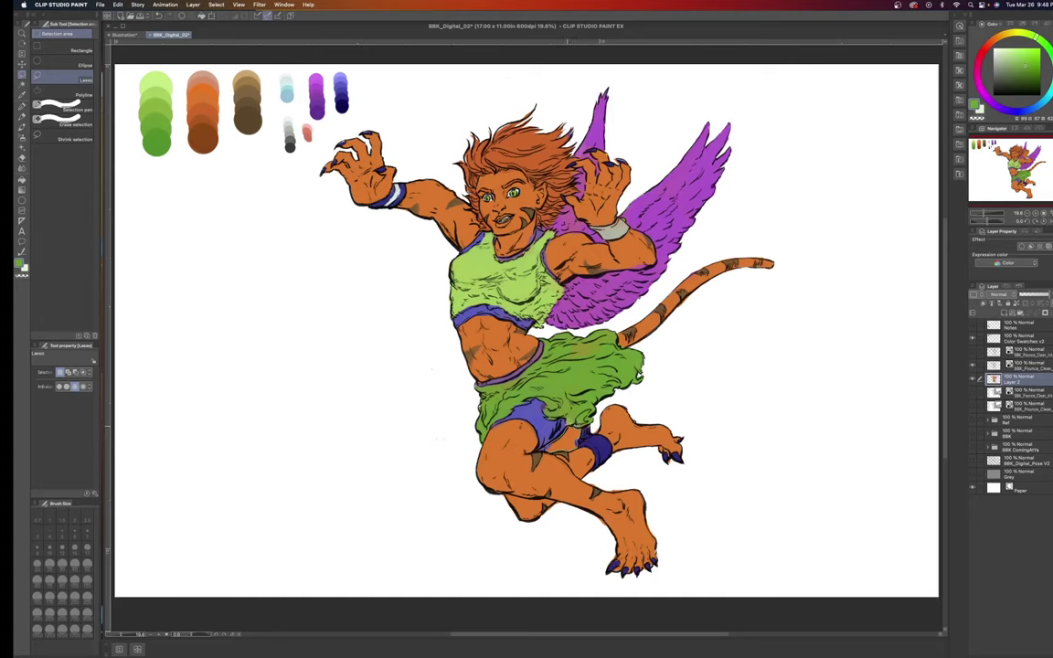
drag(485, 416, 564, 446)
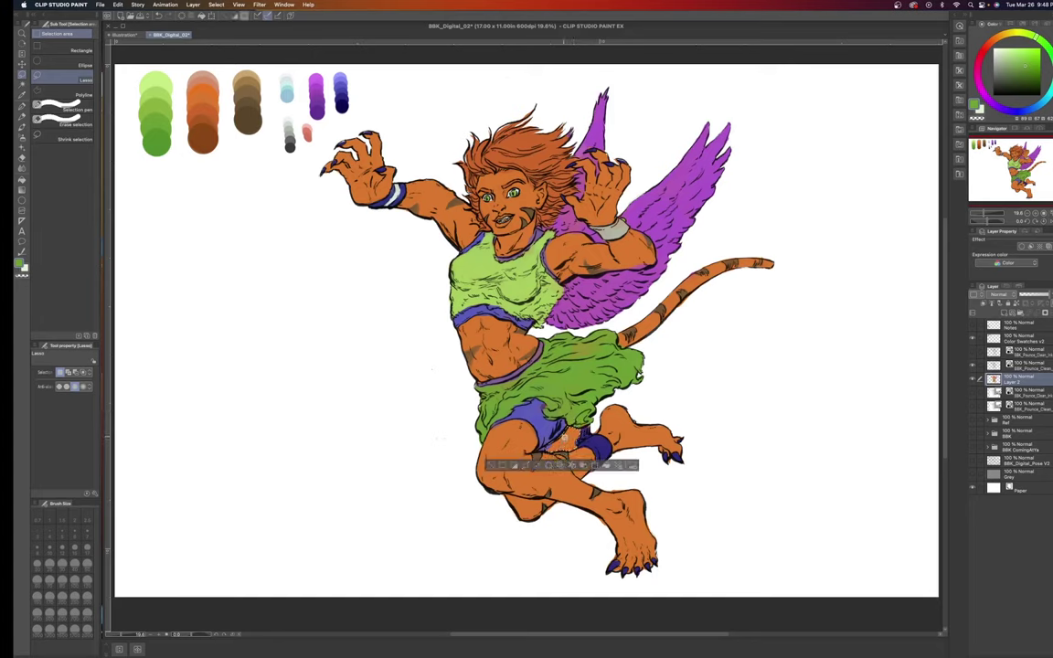
key(alt+BackSpace)
key(super+d)
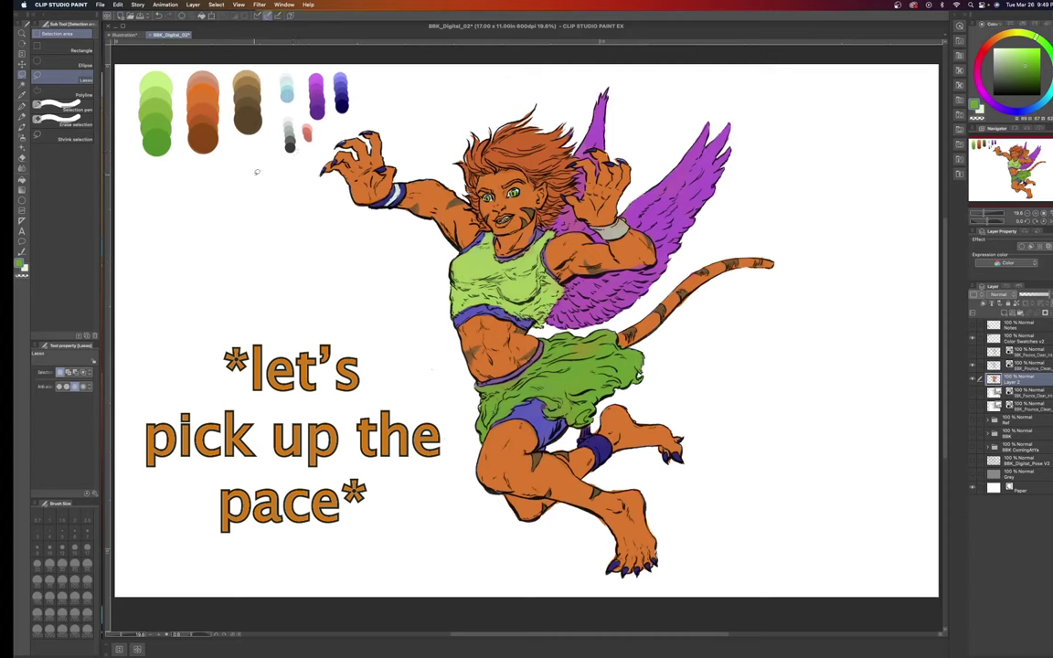
Sample the pink swatch and paint blush on the face and raised palm with Opaque watercolor at size 100.
key(i)
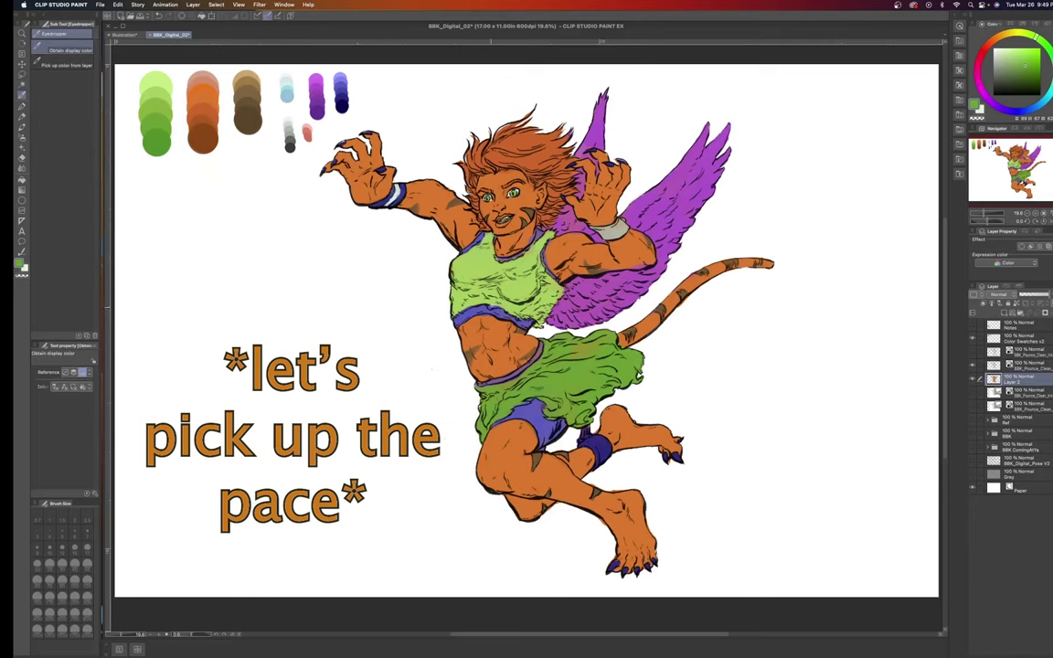
click(307, 133)
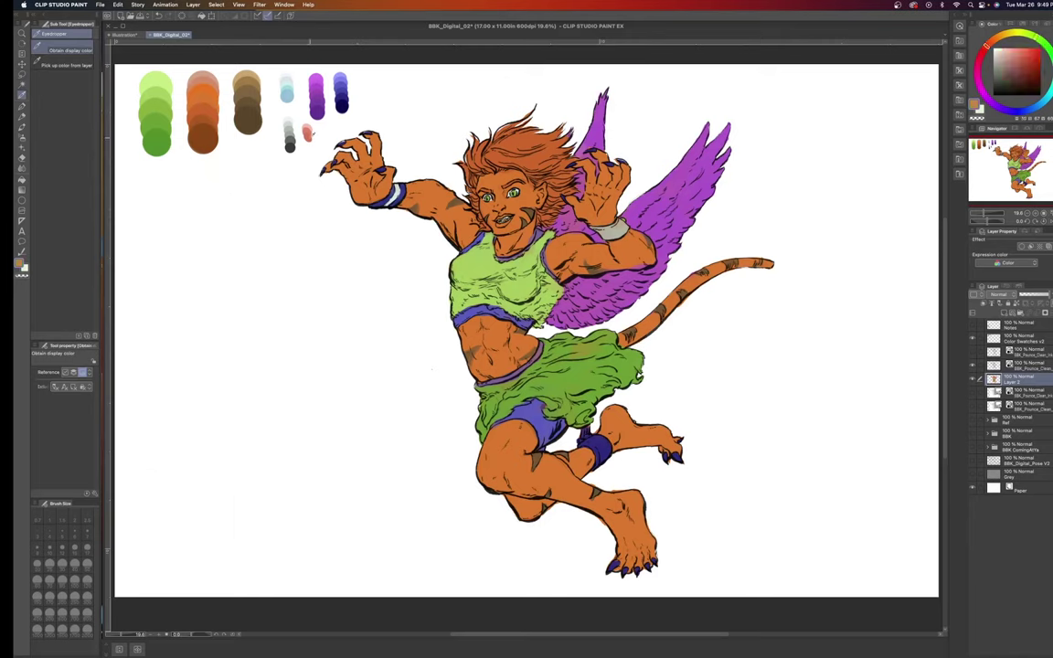
key(b)
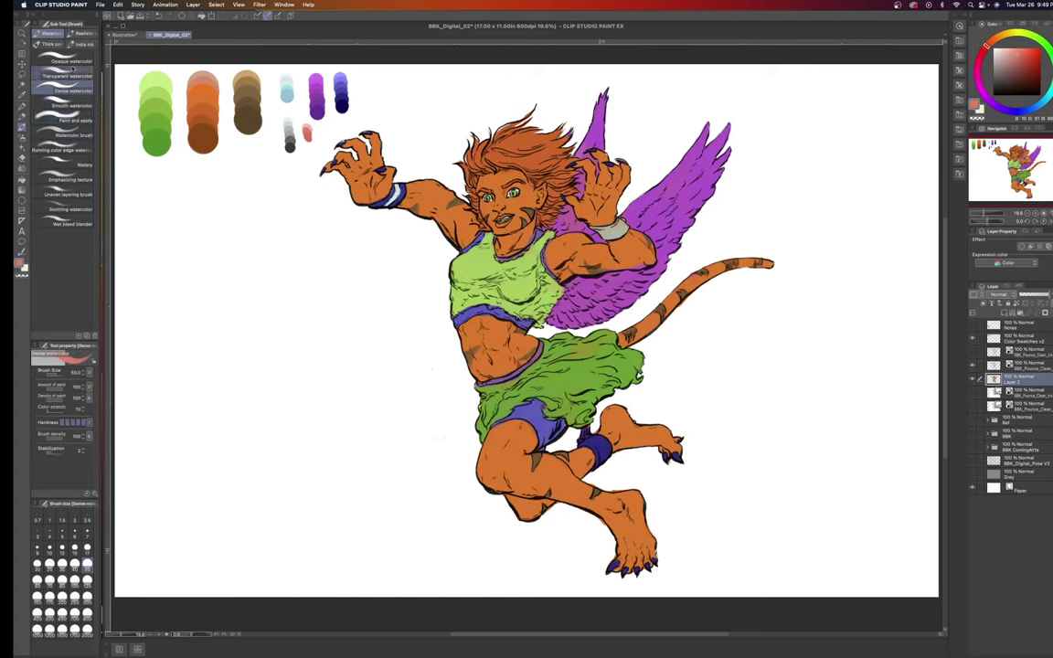
click(64, 59)
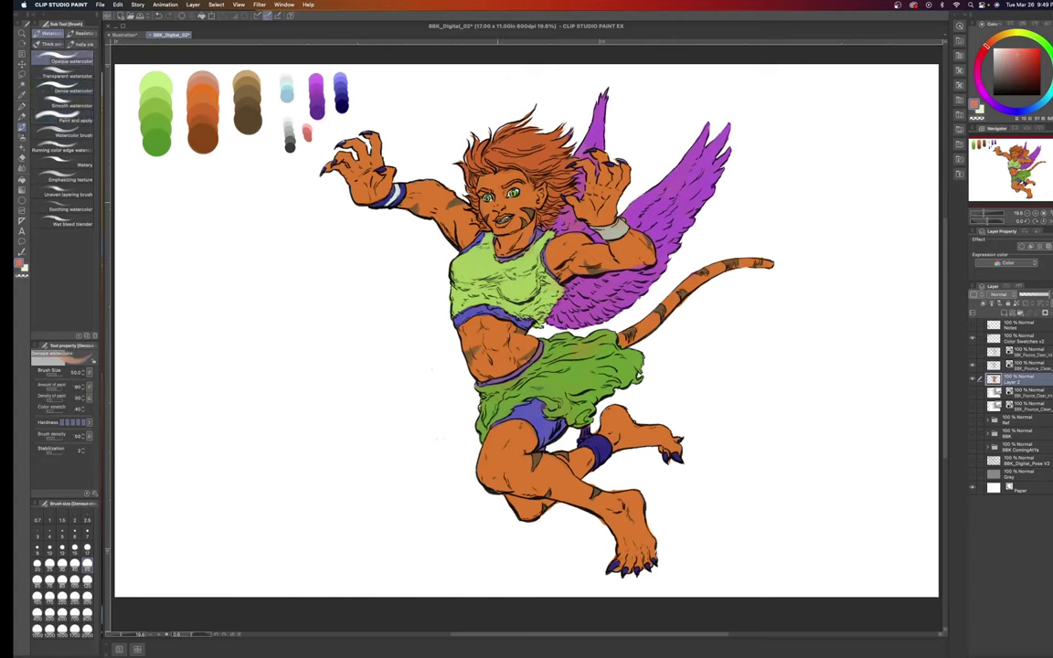
click(75, 579)
drag(520, 200, 527, 202)
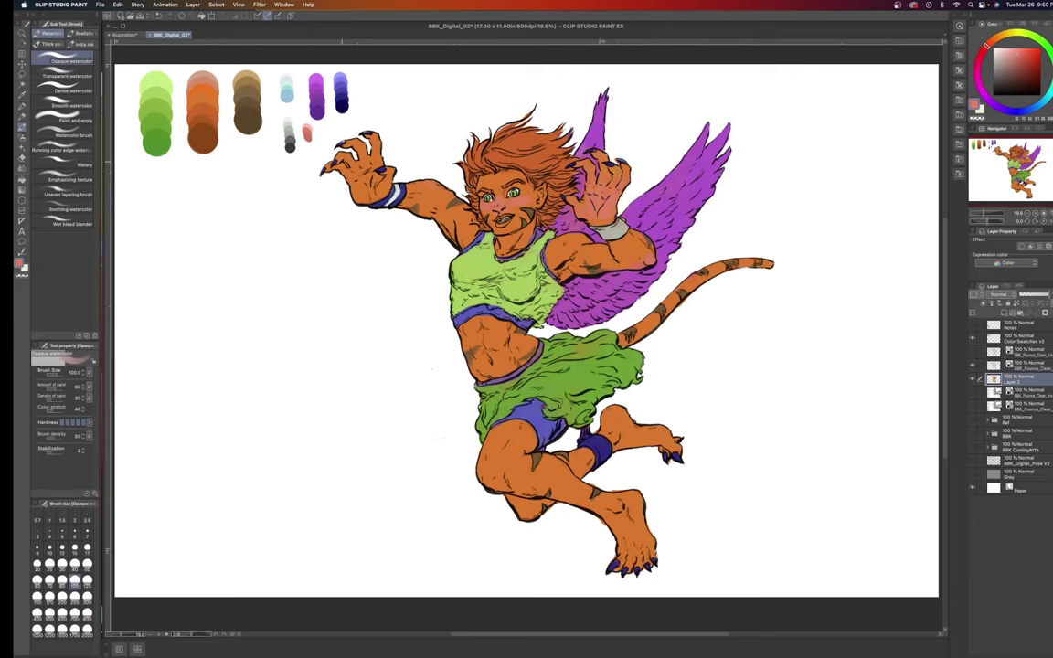
Paint pink blush on the ear, belly, knees and feet, adjusting the brush from size 60 up to 120.
click(37, 580)
key(bracketright)
key(bracketright)
key(bracketright)
key(bracketright)
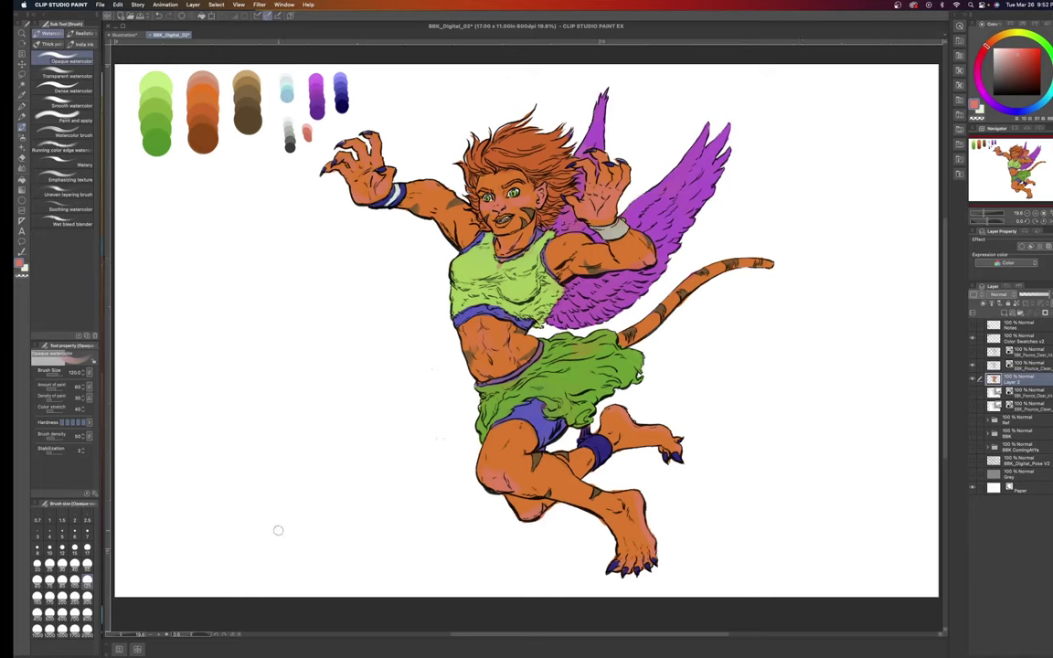
Make pink test strokes on the blank canvas and soften the front knee's blush with Transparent watercolor.
mouse_move(261, 539)
mouse_down()
mouse_move(312, 482)
mouse_move(313, 466)
mouse_up()
mouse_move(265, 498)
mouse_down()
mouse_move(315, 466)
mouse_move(302, 558)
mouse_up()
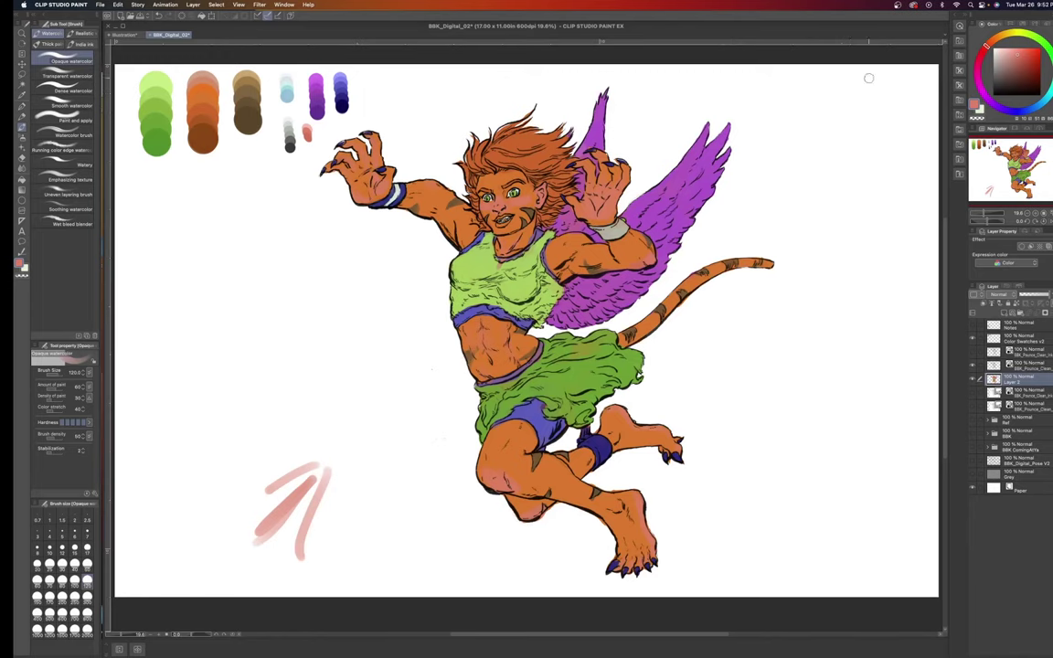
mouse_move(893, 91)
mouse_down()
mouse_move(856, 109)
mouse_move(852, 98)
mouse_move(857, 129)
mouse_move(864, 86)
mouse_move(860, 111)
mouse_move(847, 110)
mouse_move(895, 112)
mouse_move(845, 110)
mouse_up()
click(64, 76)
drag(477, 477, 492, 494)
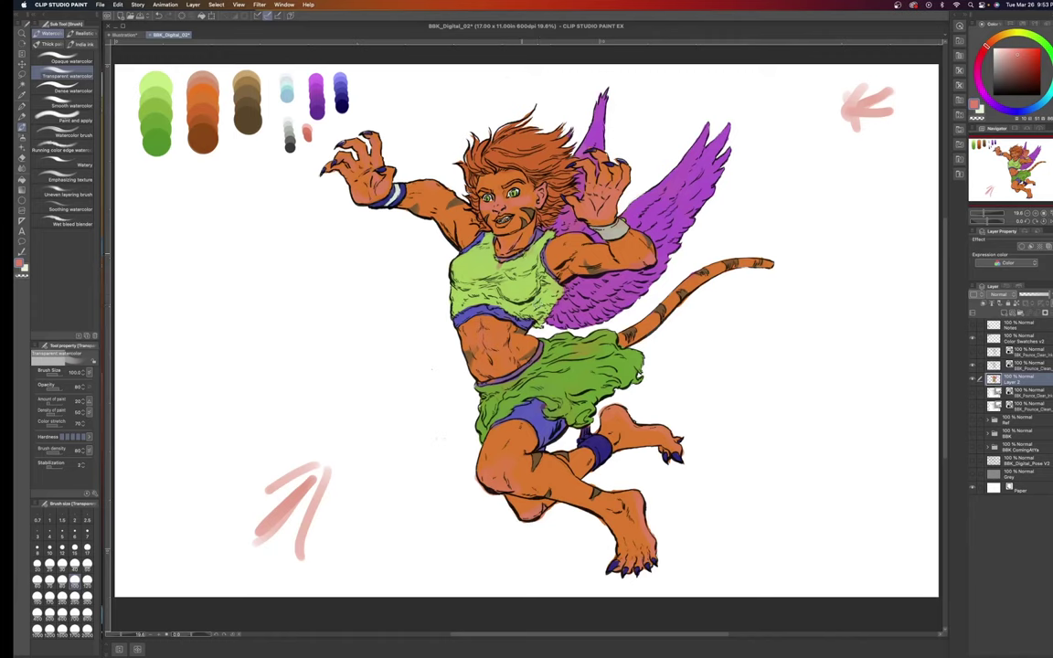
Sample the top's light green and touch up the green clothing with Dense watercolor at size 50.
key(i)
click(475, 260)
key(b)
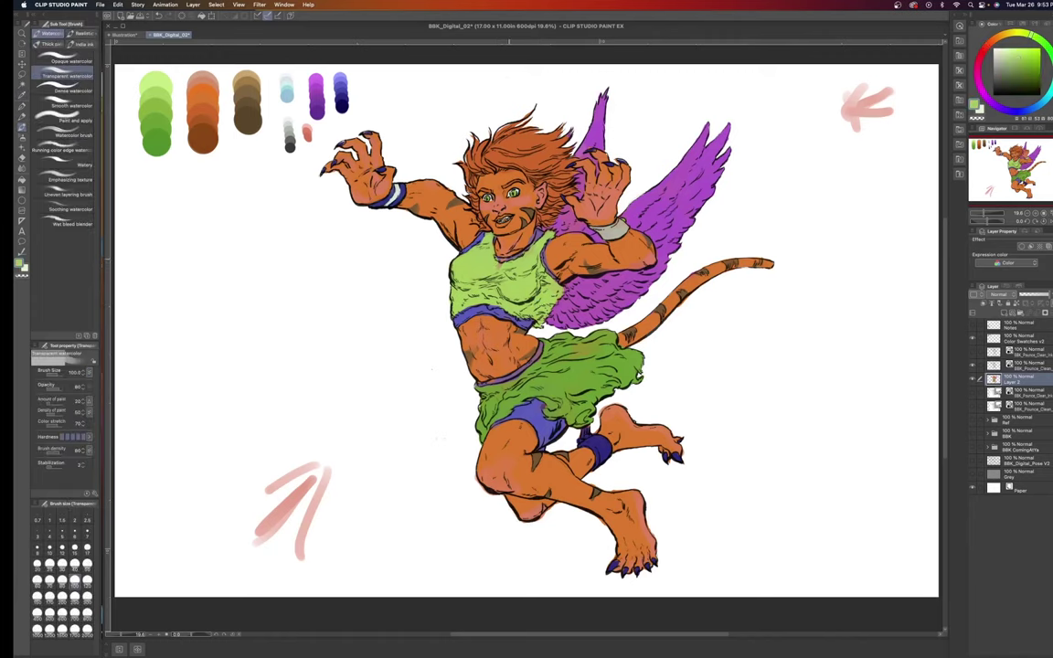
click(64, 91)
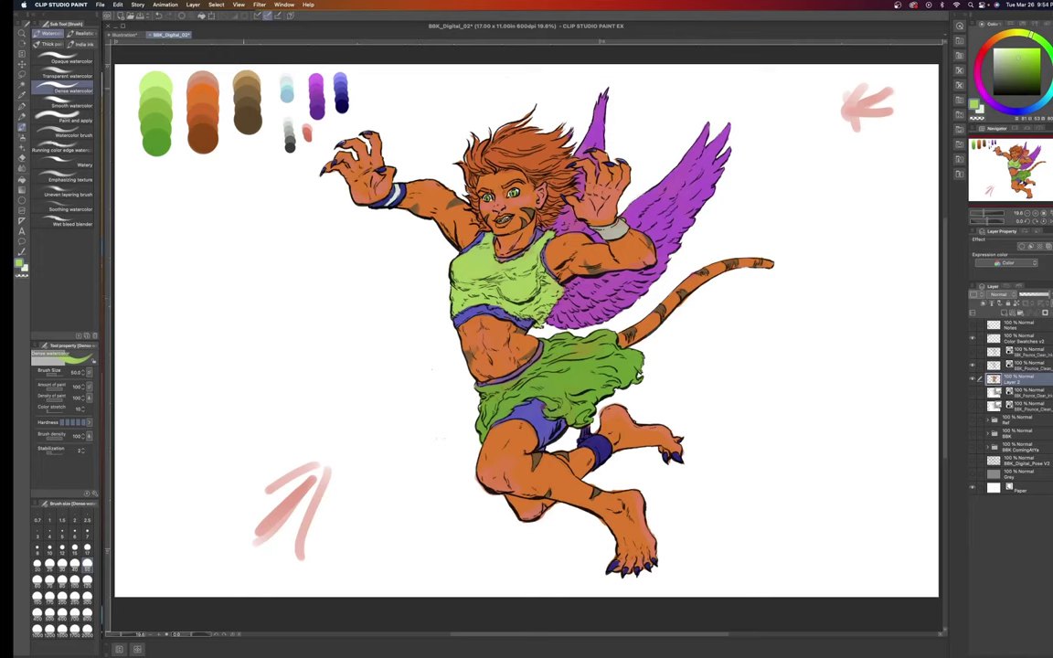
Sample the blue swatch and paint blue accents on the wing feathers with Opaque watercolor at size 80.
key(i)
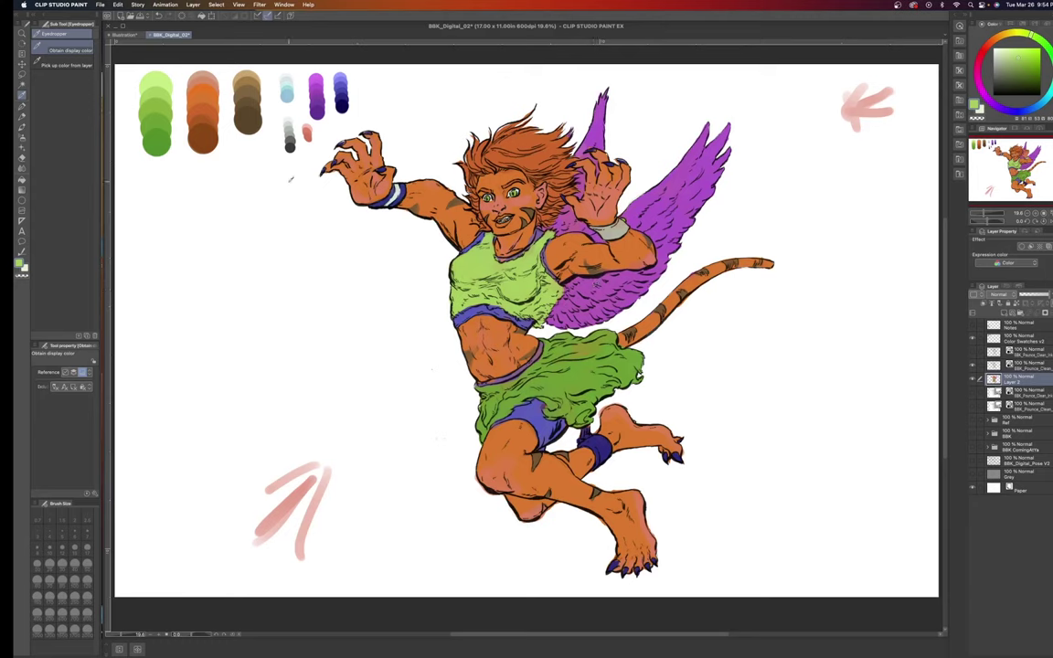
click(344, 87)
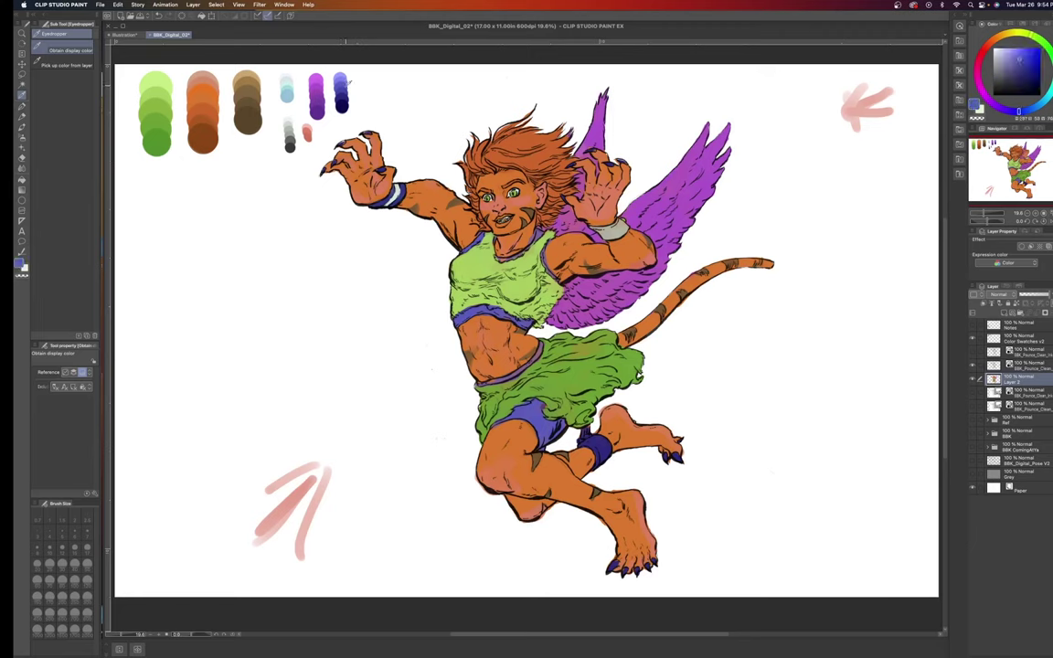
key(b)
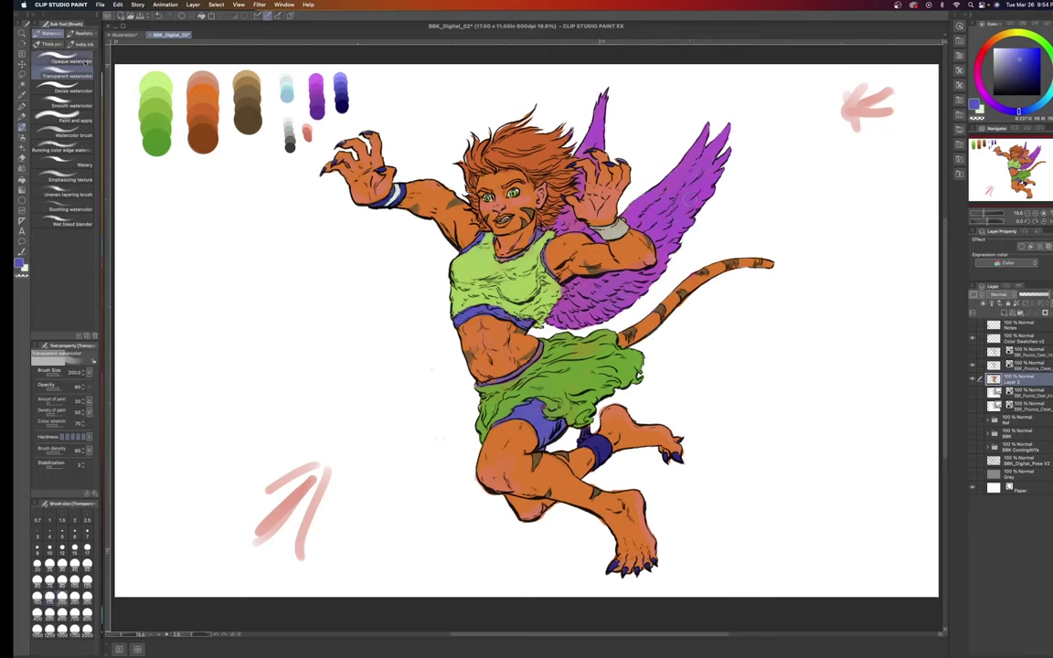
click(62, 61)
click(62, 583)
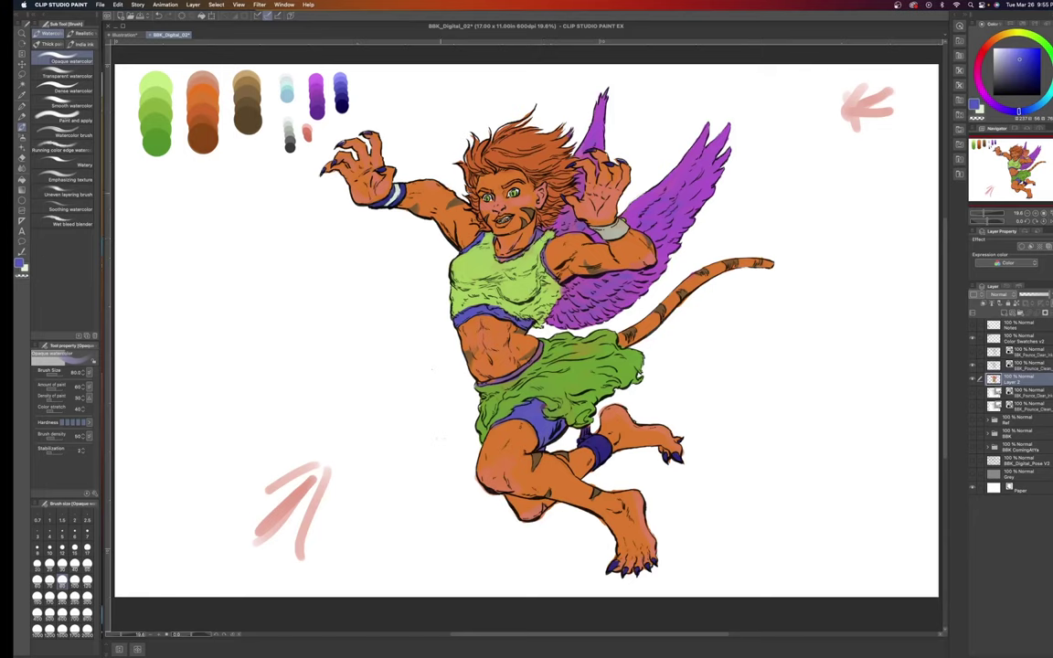
Toggle the visibility of the colour layer and the layer beneath it to compare the drawing with and without them.
key(i)
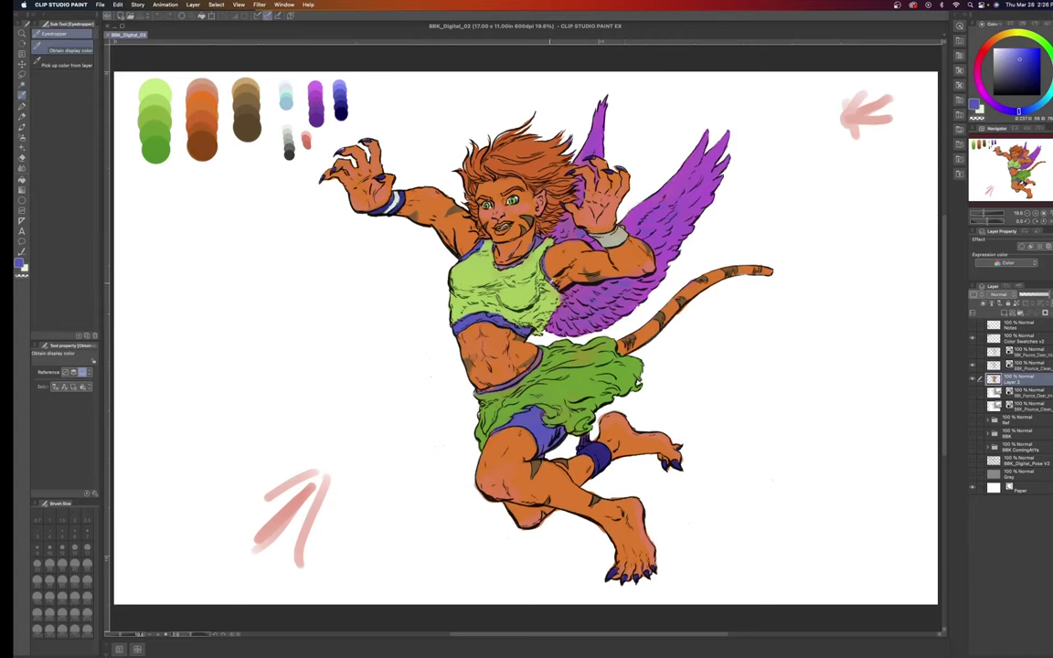
key(b)
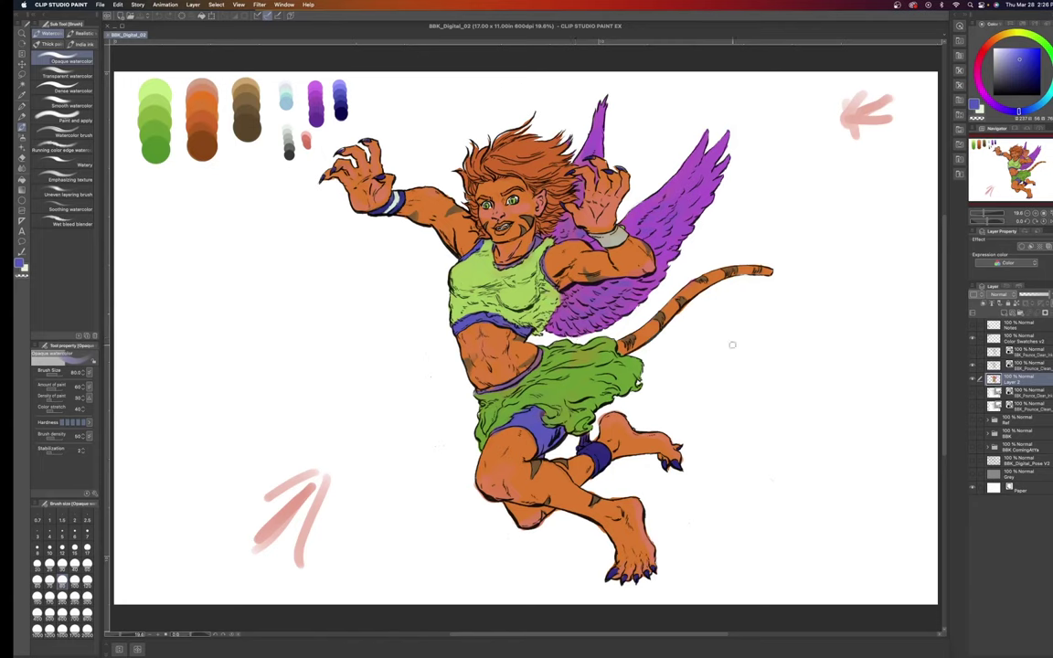
click(974, 379)
click(974, 381)
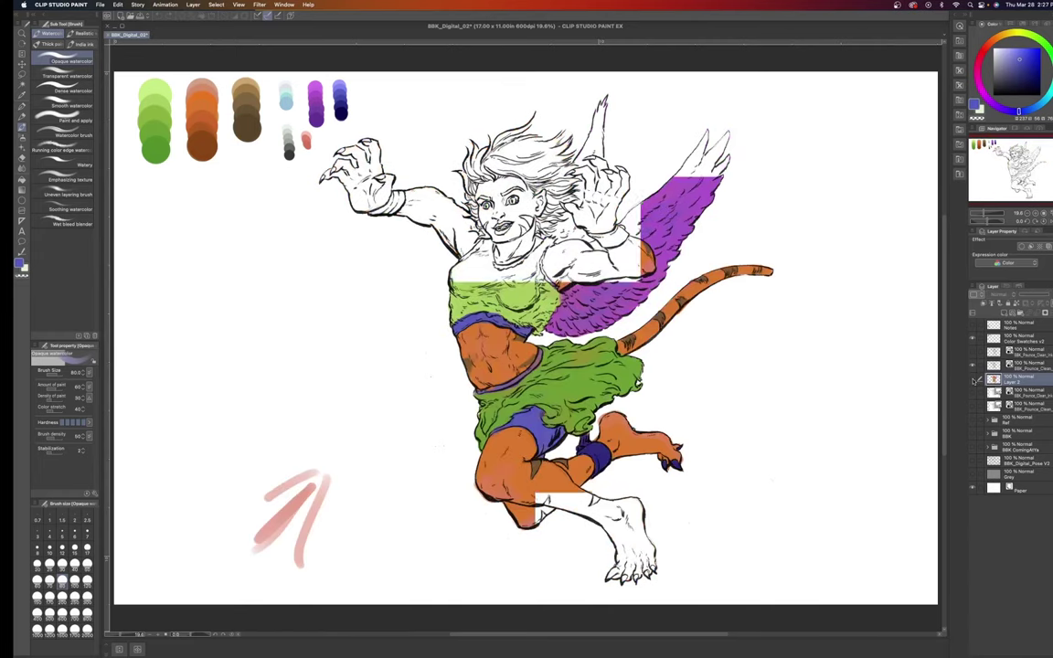
click(974, 381)
click(975, 380)
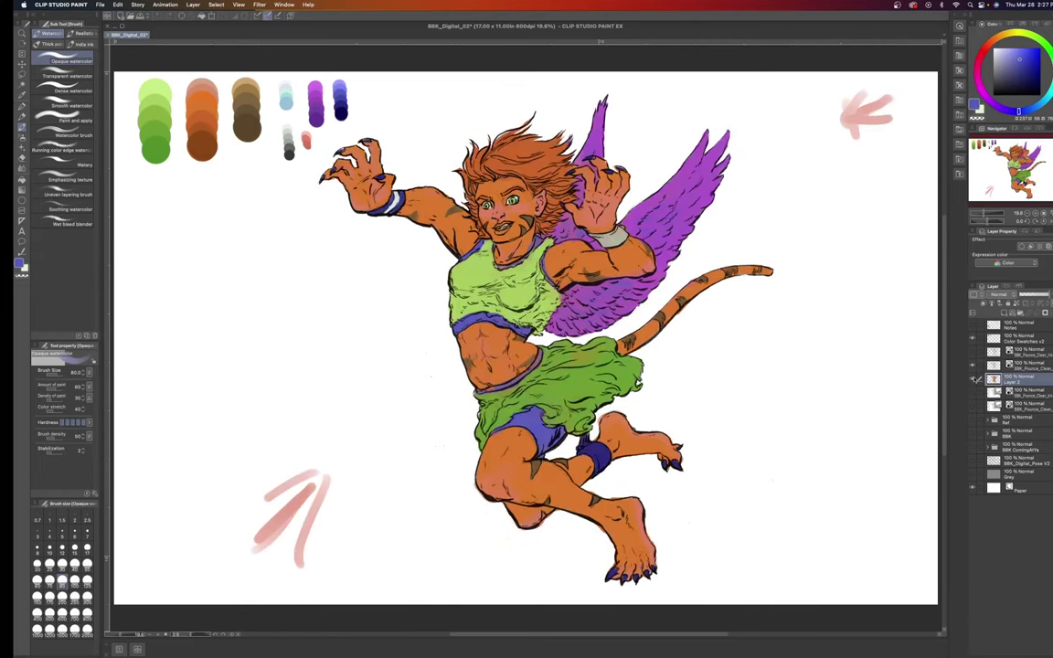
click(974, 392)
click(974, 392)
click(974, 379)
click(973, 381)
Sample the light green swatch and paint highlights on the cropped top with Dense watercolor.
key(i)
click(157, 85)
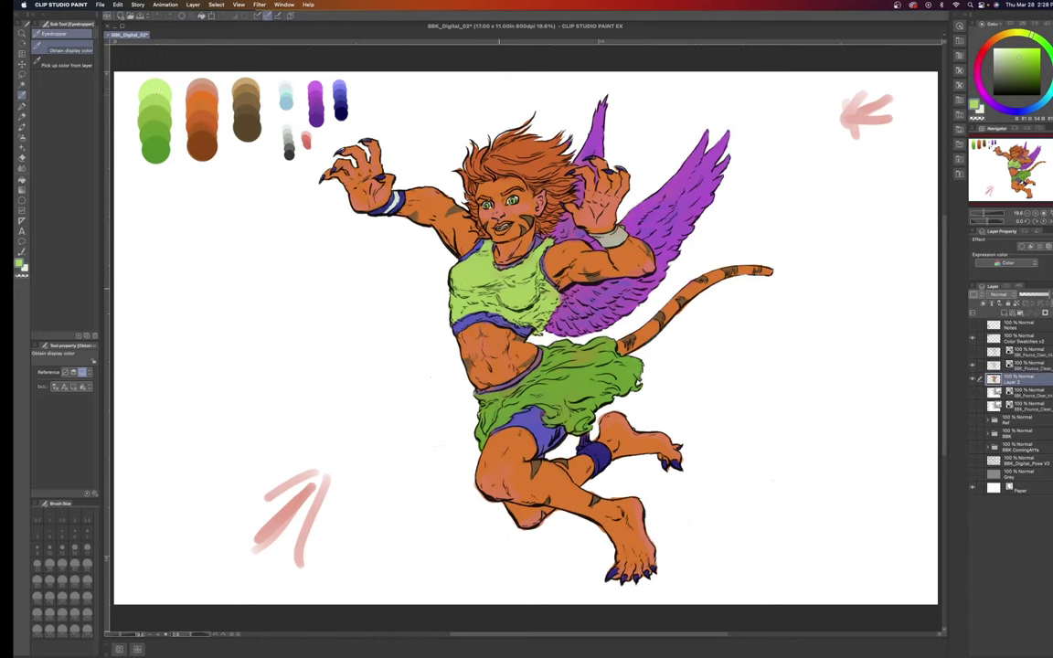
key(b)
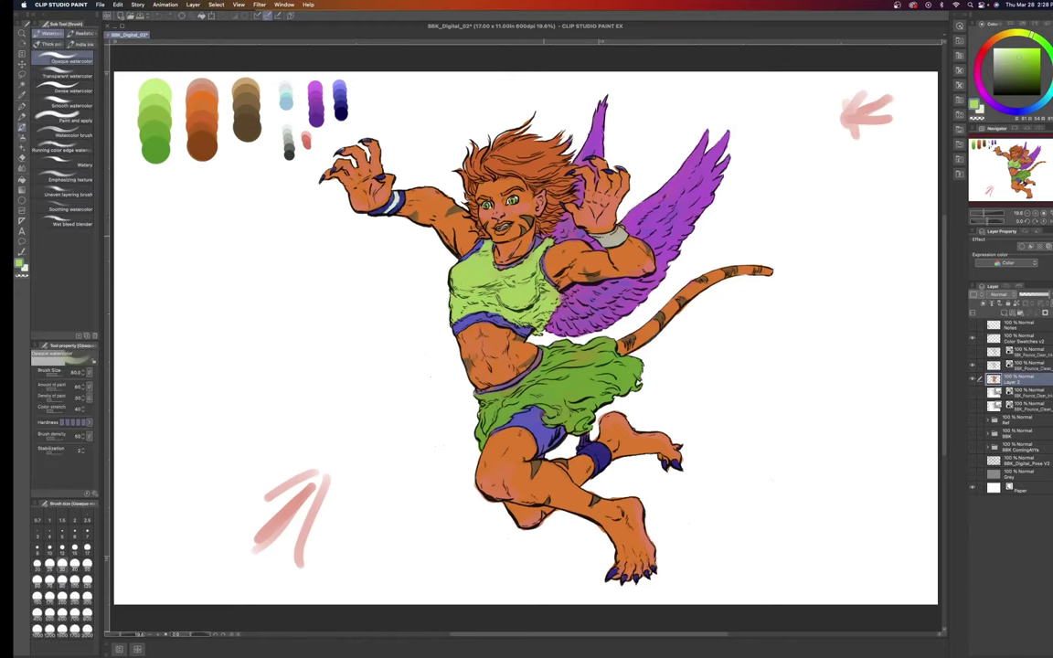
key(period)
key(period)
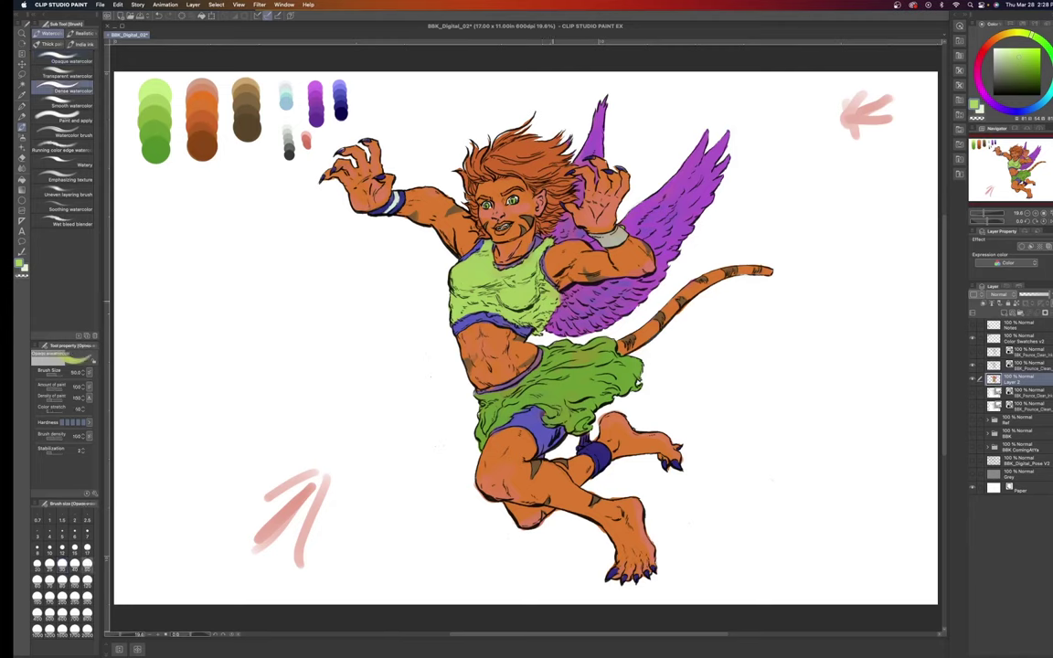
key(i)
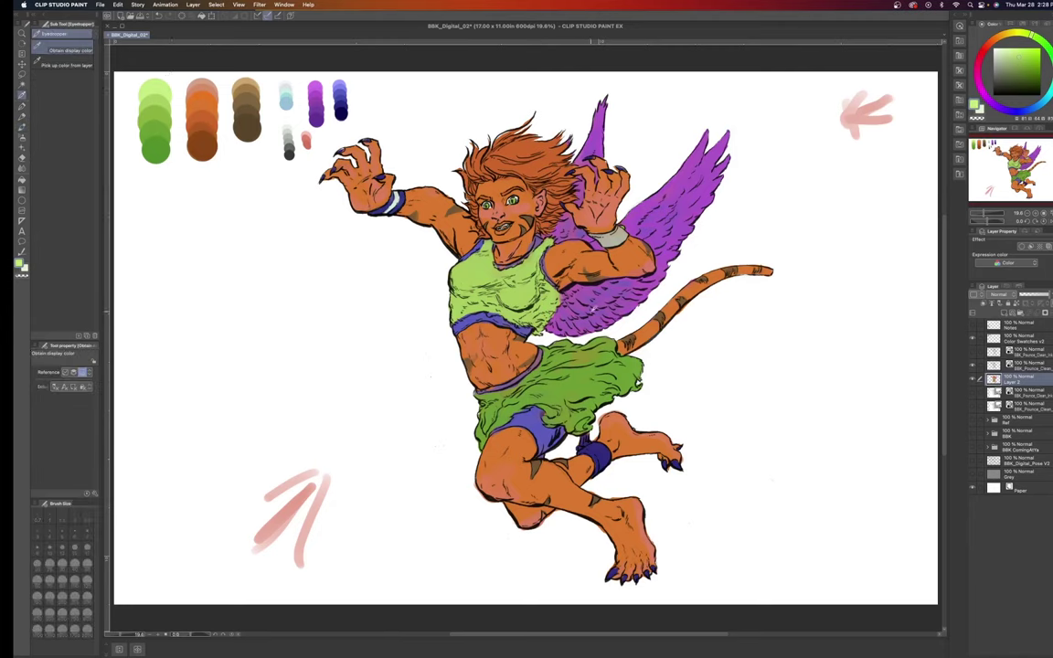
key(b)
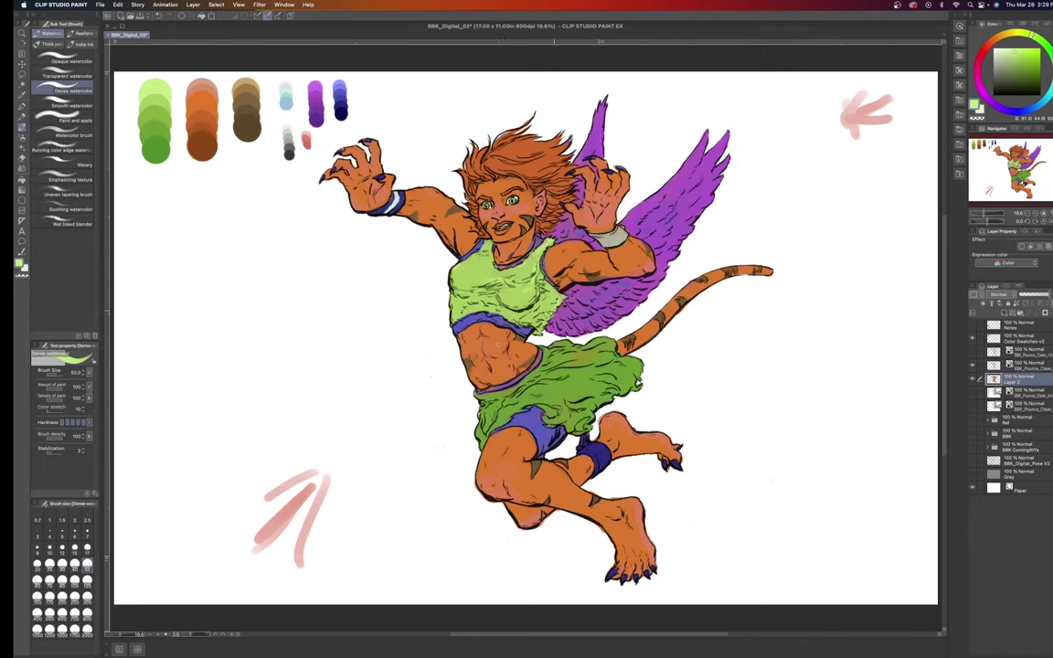
Sample a darker green swatch and paint shadows in the skirt's folds and along its lower edge.
alt+click(149, 119)
key(i)
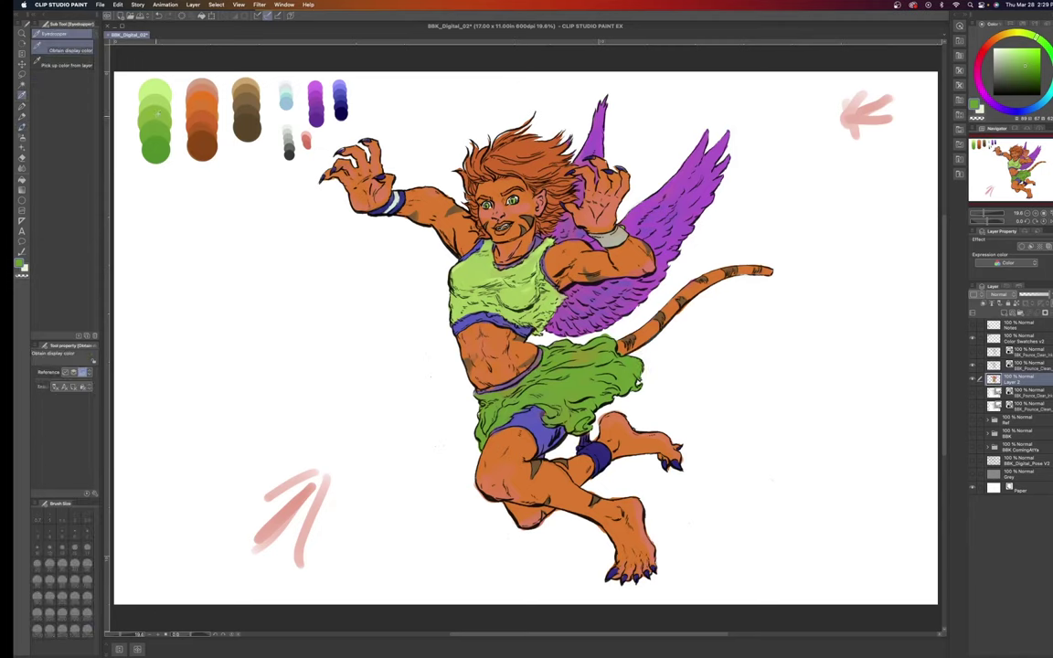
key(b)
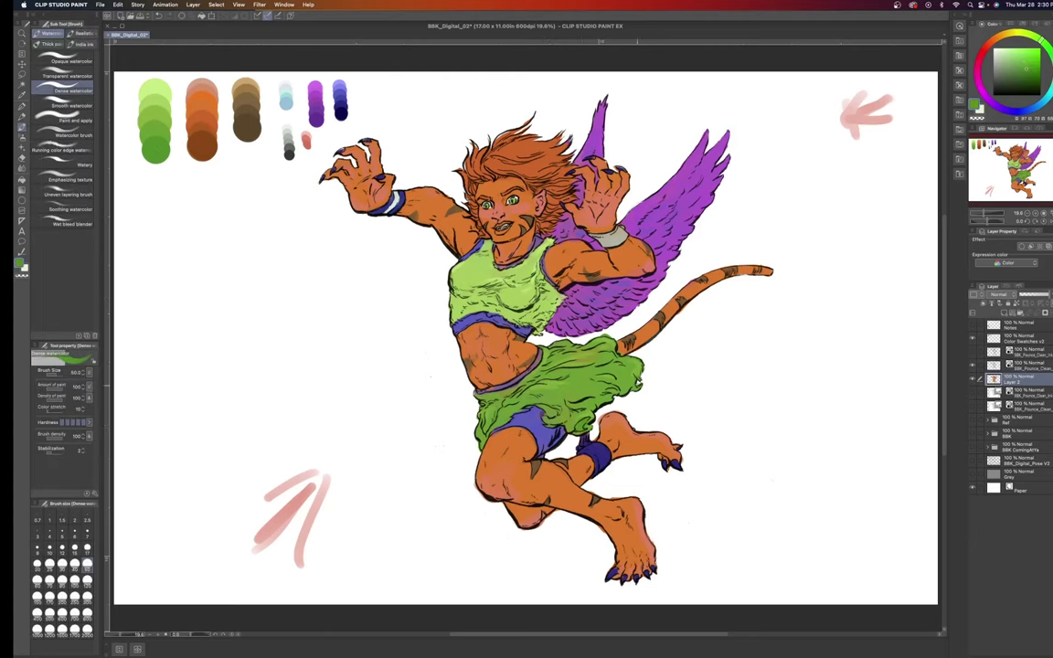
Shade the blue shorts and trim with the sampled mid blue, and the cropped top's folds with a sampled mid green.
key(i)
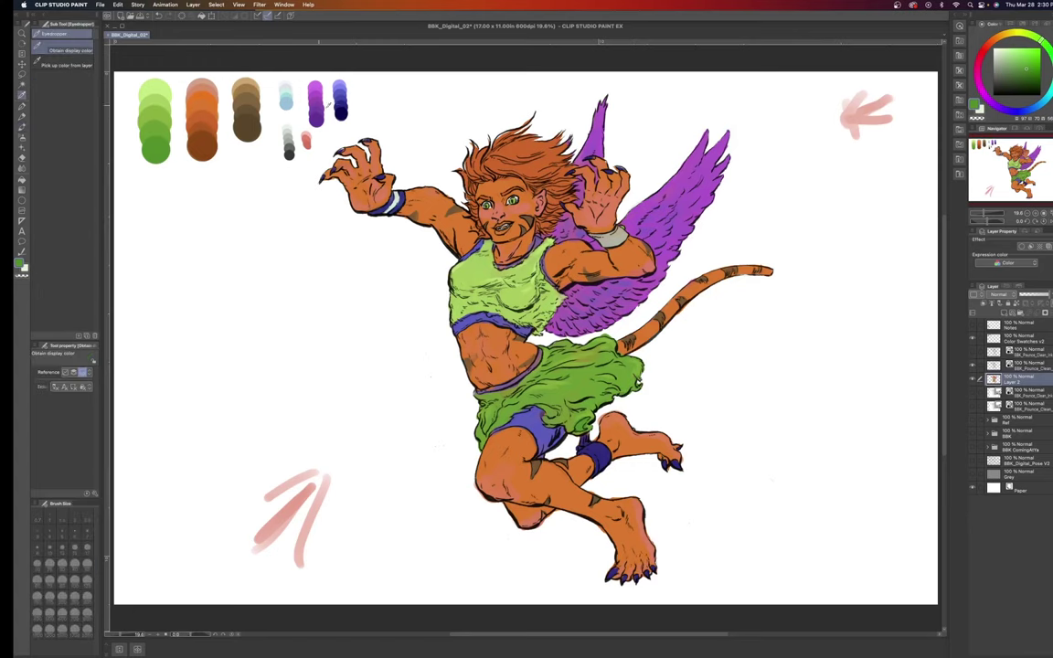
click(338, 91)
key(b)
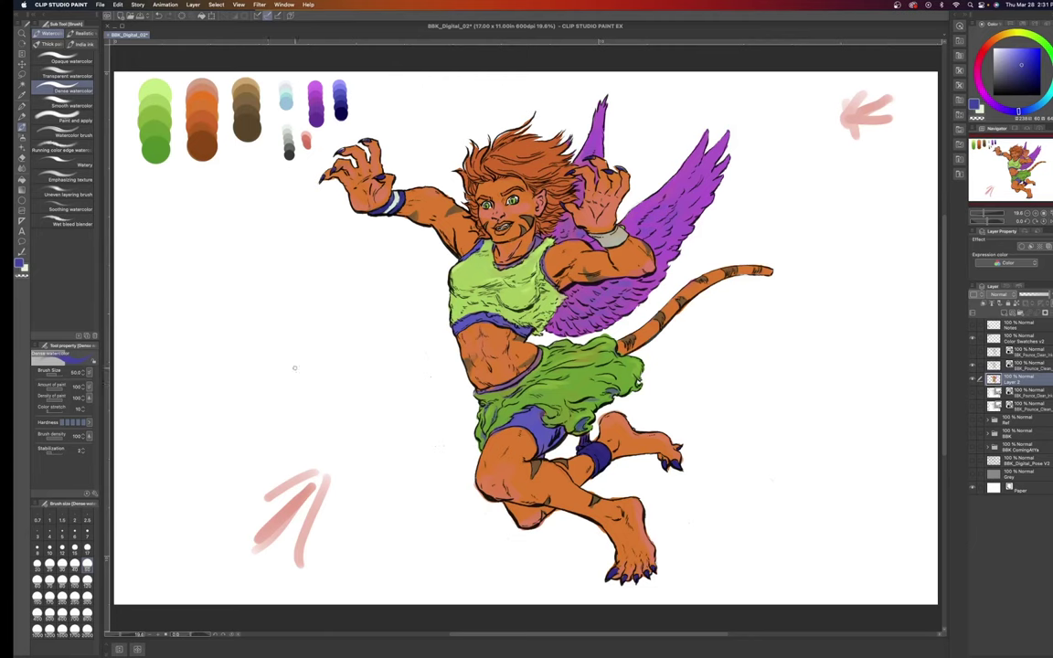
key(i)
key(b)
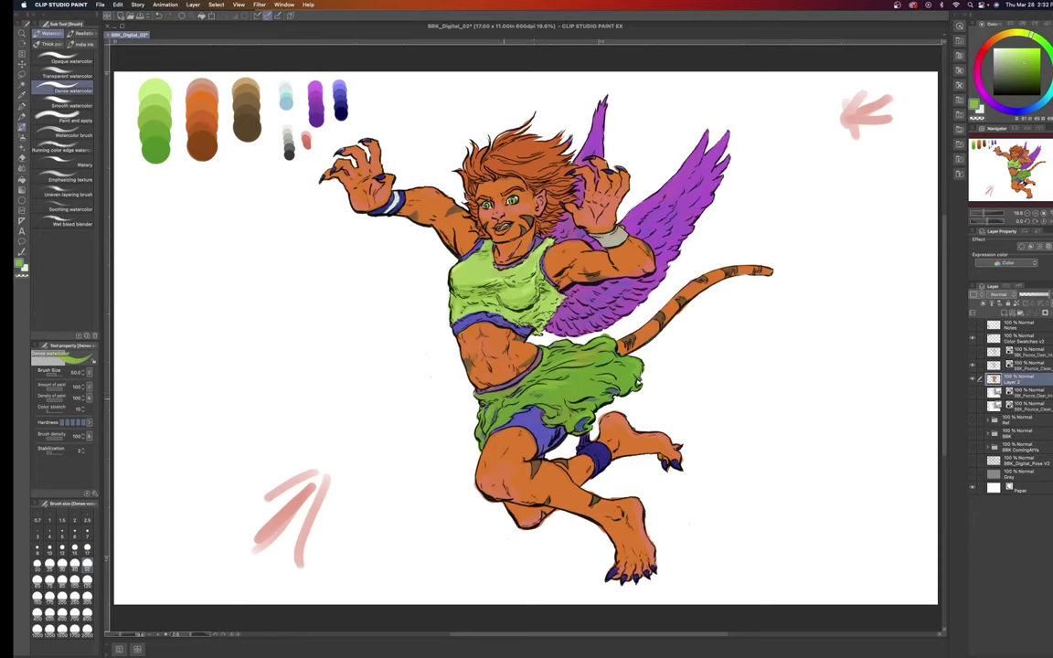
Sample the dark orange swatch and shade the midriff and upper-body fur with Dense watercolor, reducing the brush size to 50.
key(i)
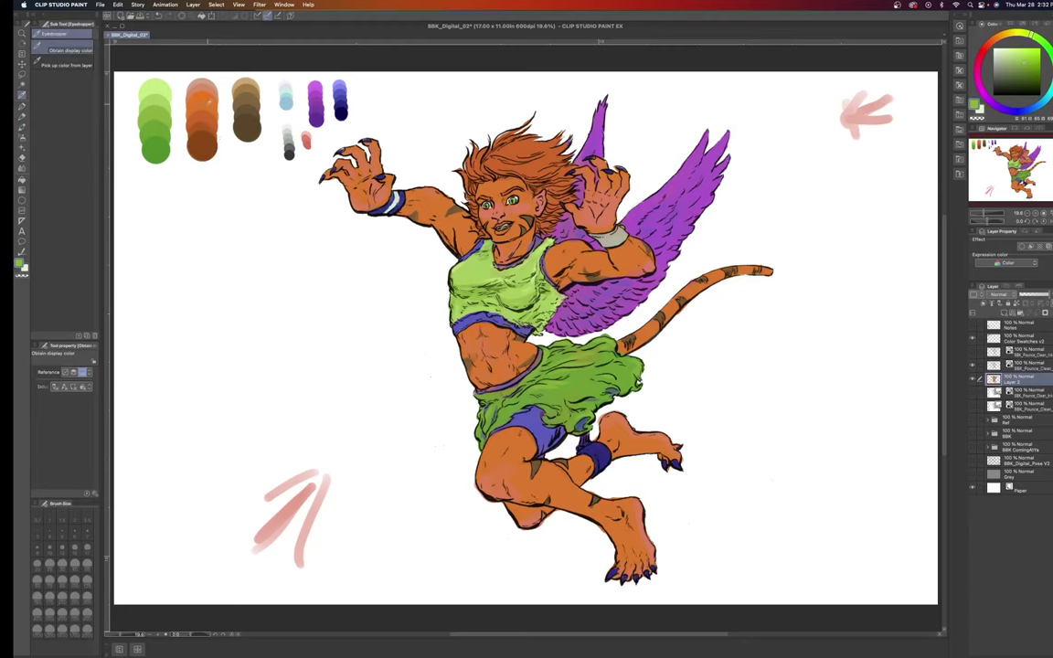
click(187, 132)
key(b)
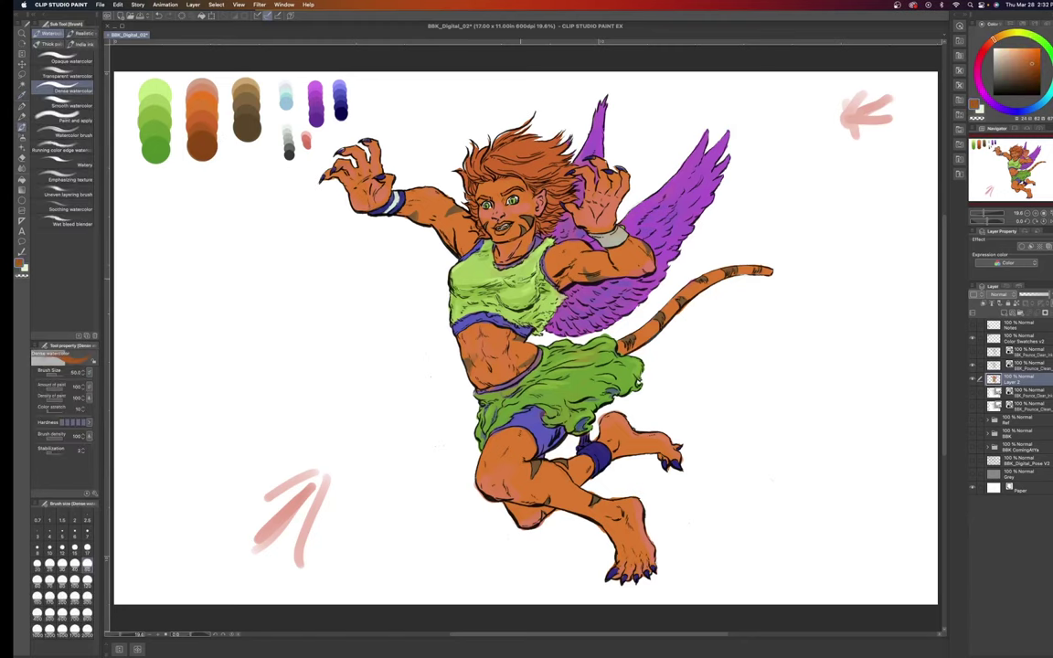
click(49, 579)
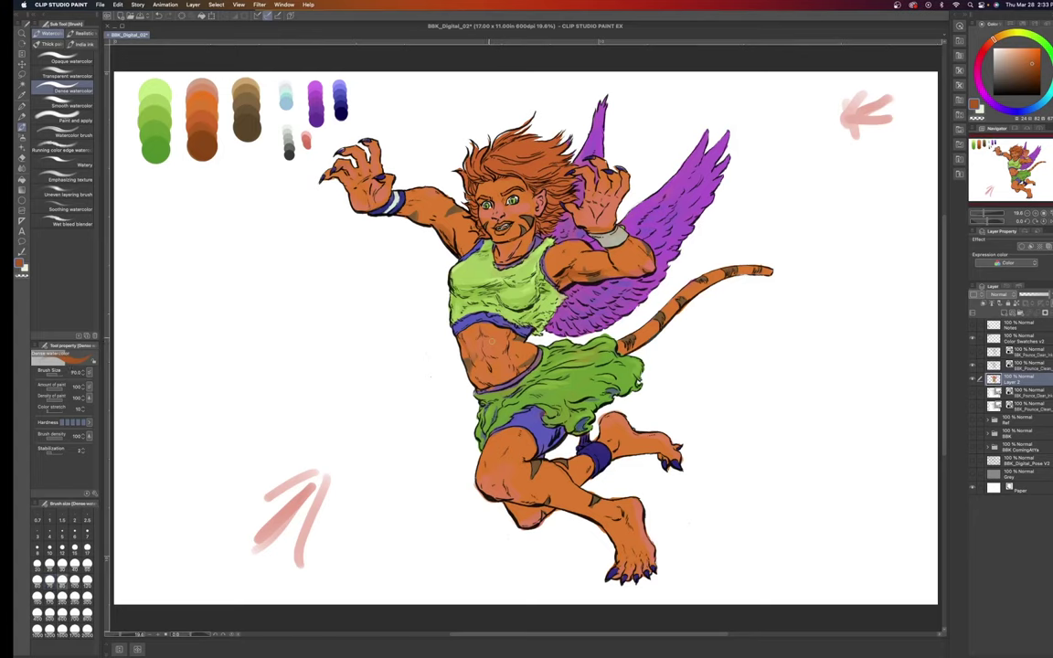
click(87, 558)
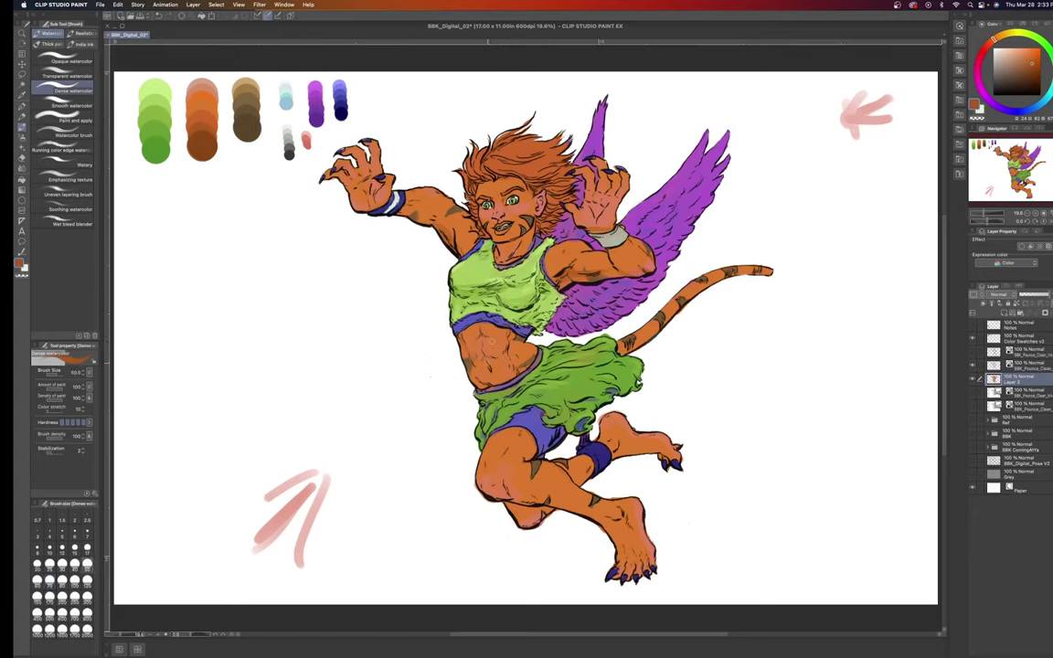
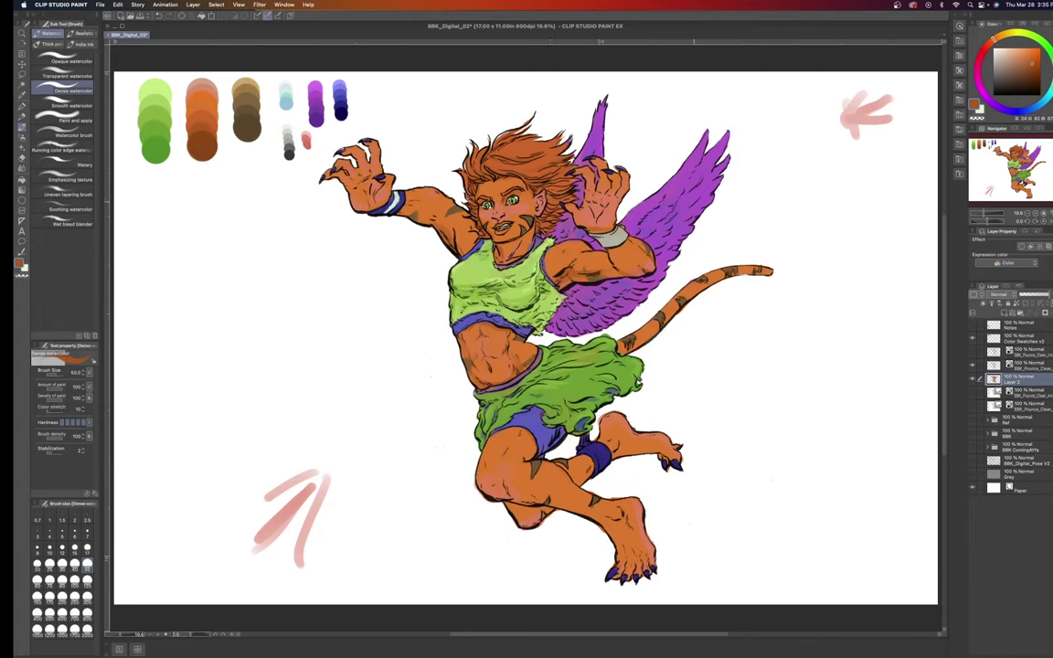
Sample the pink swatch and add blush touches to the fur with Dense watercolor at size 30.
key(i)
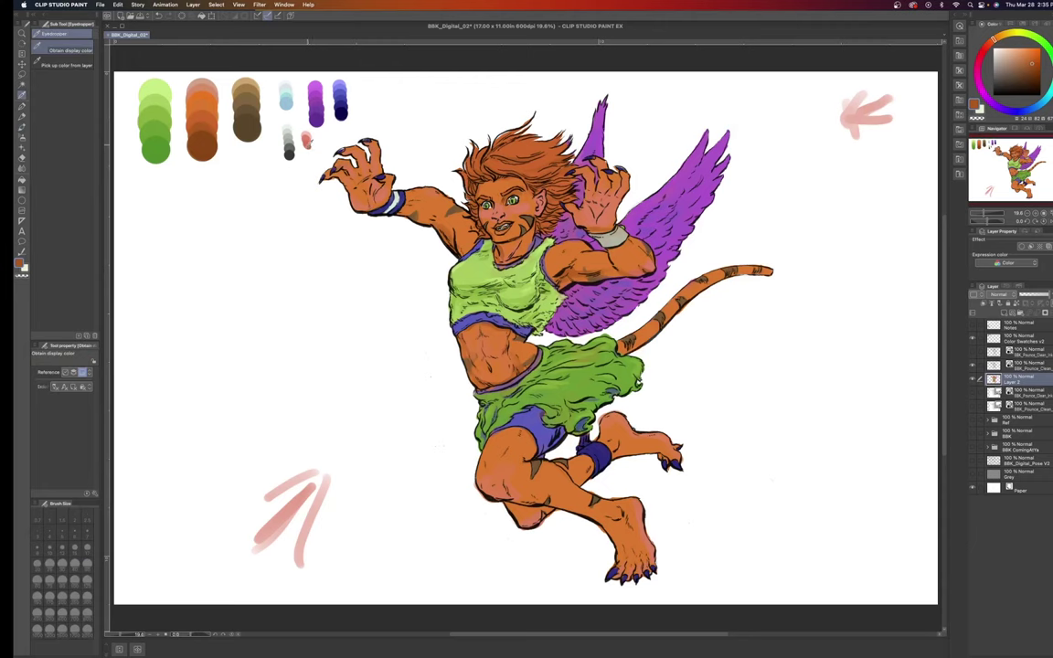
click(307, 140)
key(b)
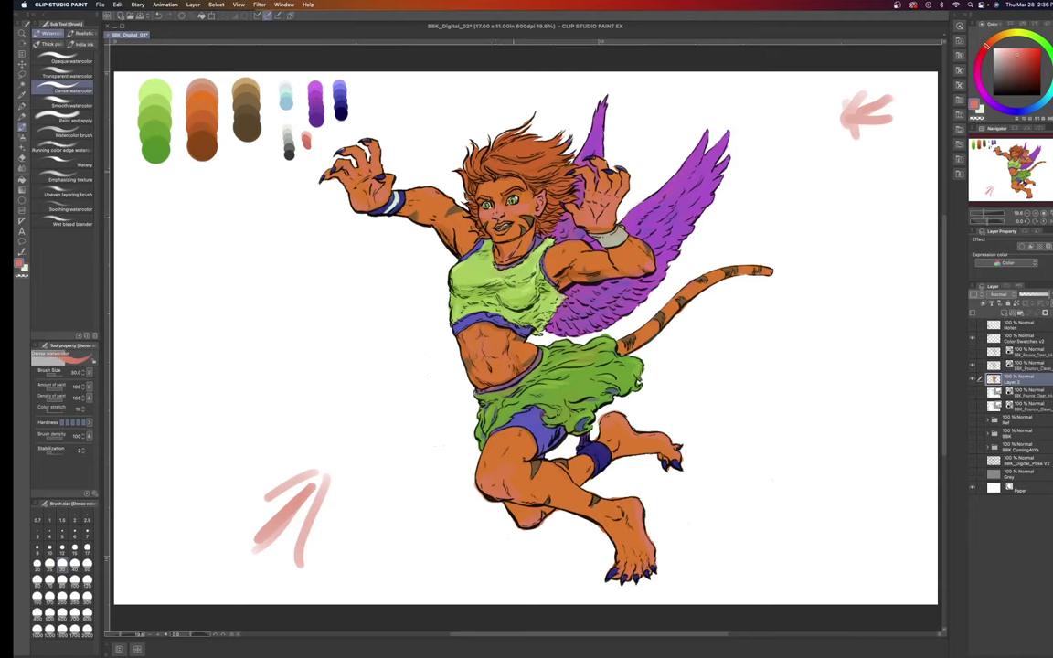
Sample the dark orange swatch again and shade the thighs and lower legs with a large Dense watercolor brush, size 100 to 120.
key(i)
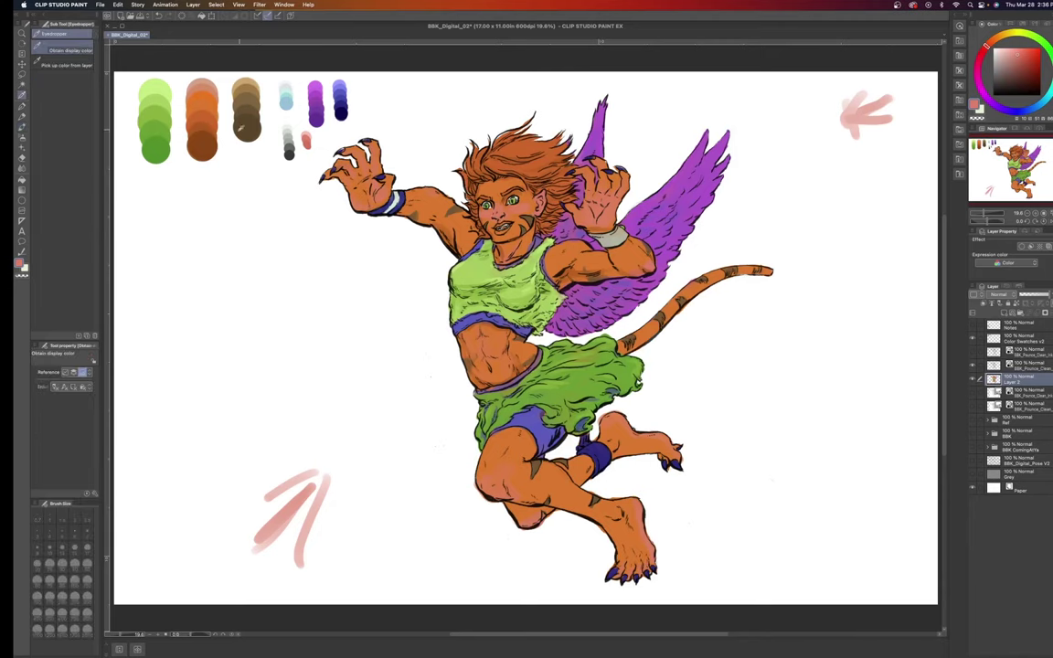
click(202, 124)
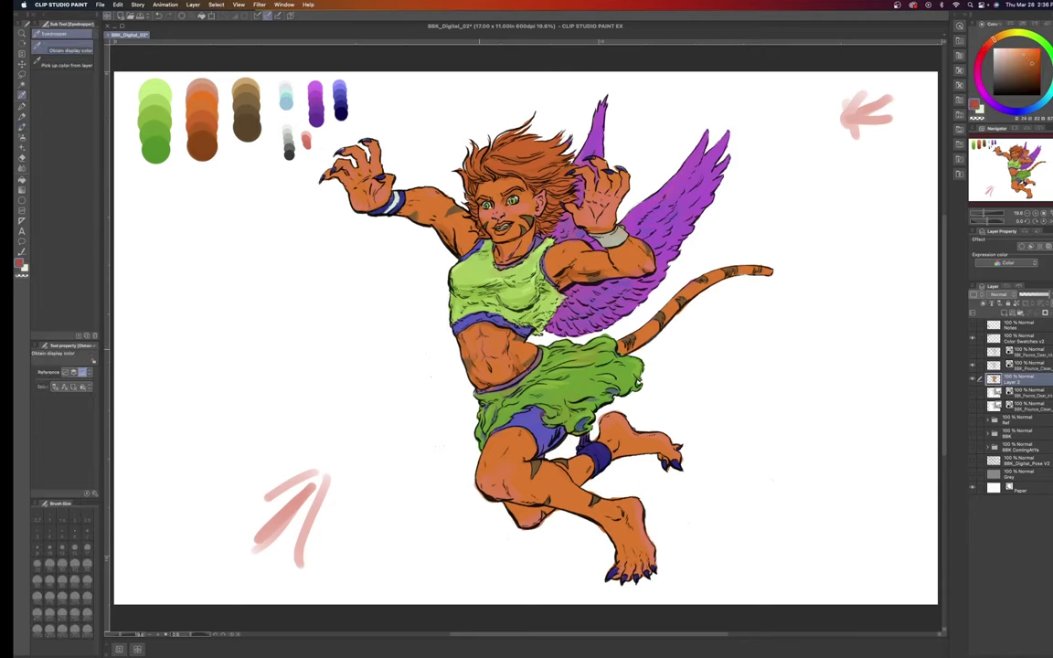
key(b)
drag(464, 455, 480, 471)
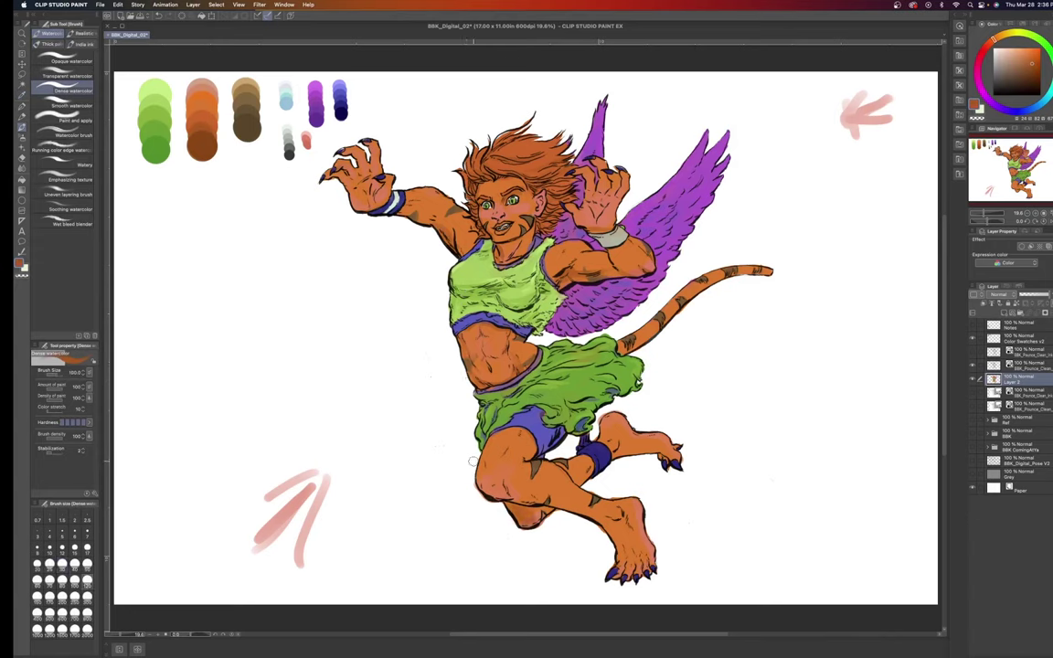
key(bracketleft)
drag(435, 439, 533, 469)
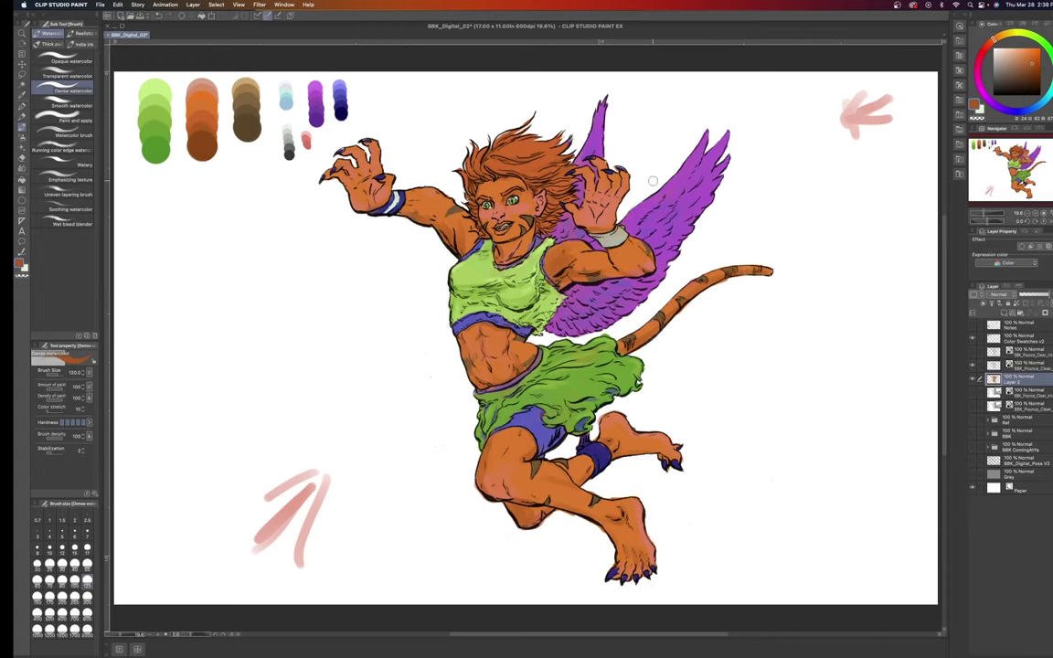
Sample the trim's blue and repaint the cropped top's neckline band with Dense watercolor at size 40.
key(i)
click(427, 283)
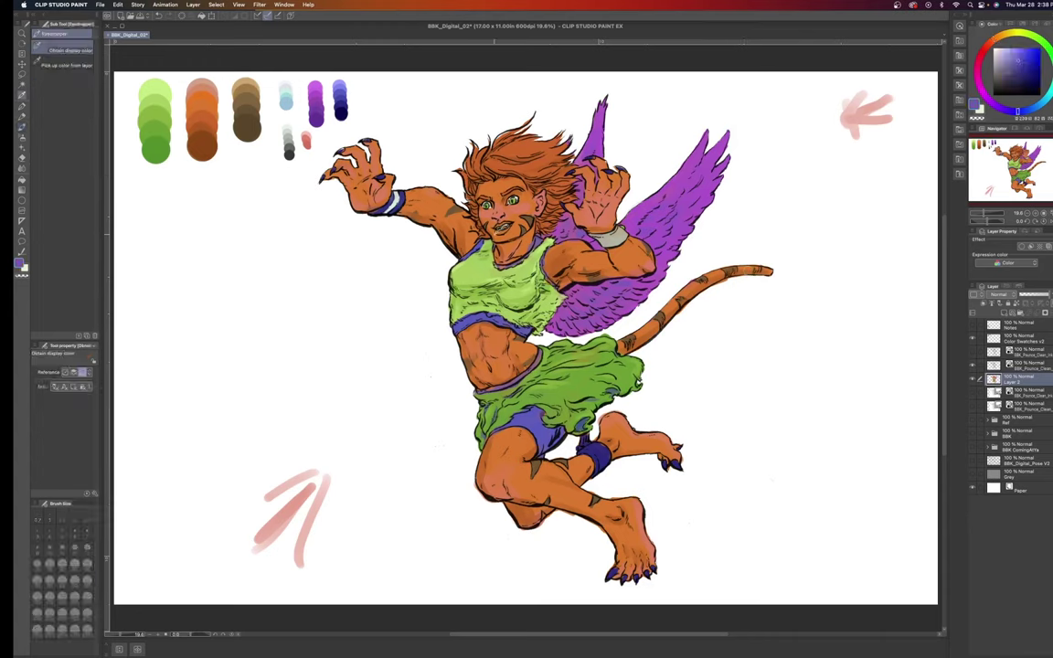
key(b)
click(75, 564)
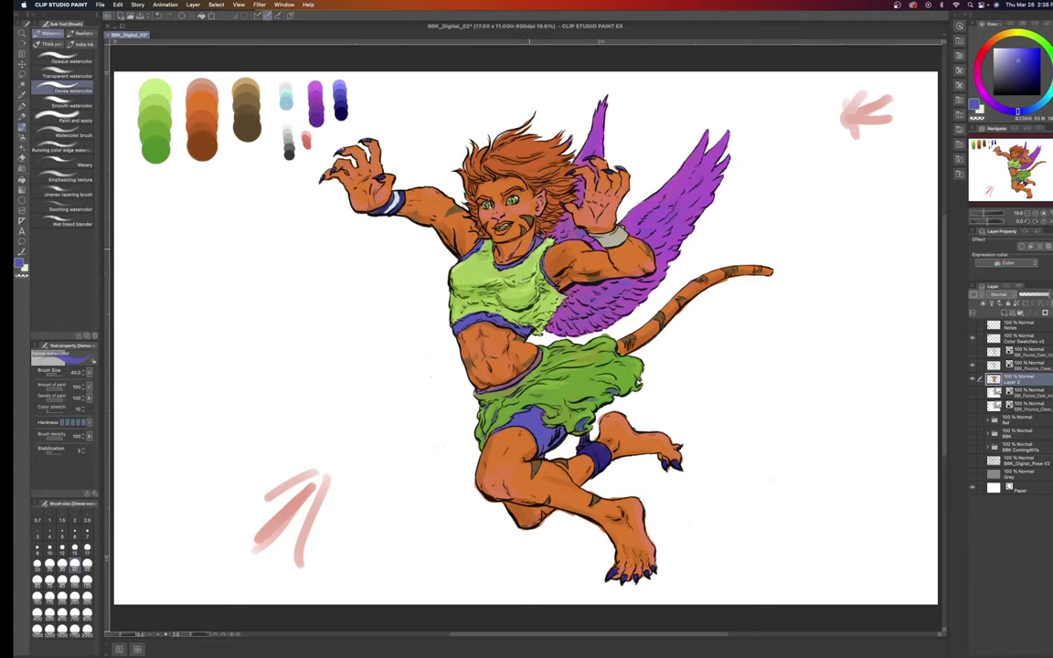
Switch to Opaque watercolor and touch up the fur with a sampled orange and the wing feathers with a sampled purple.
alt+click(184, 103)
click(63, 60)
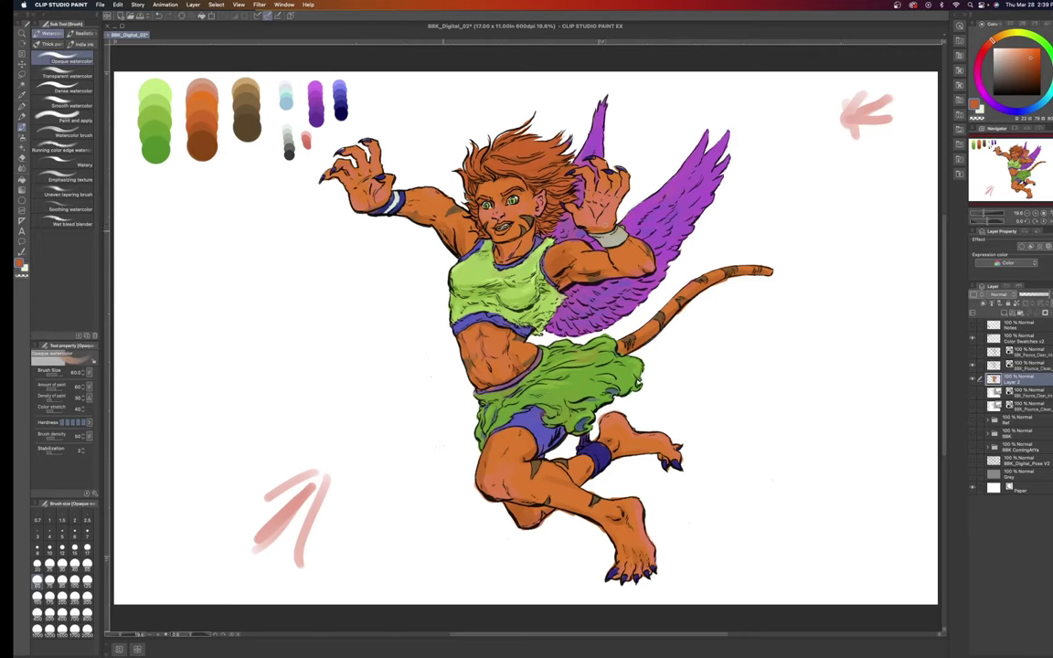
key(i)
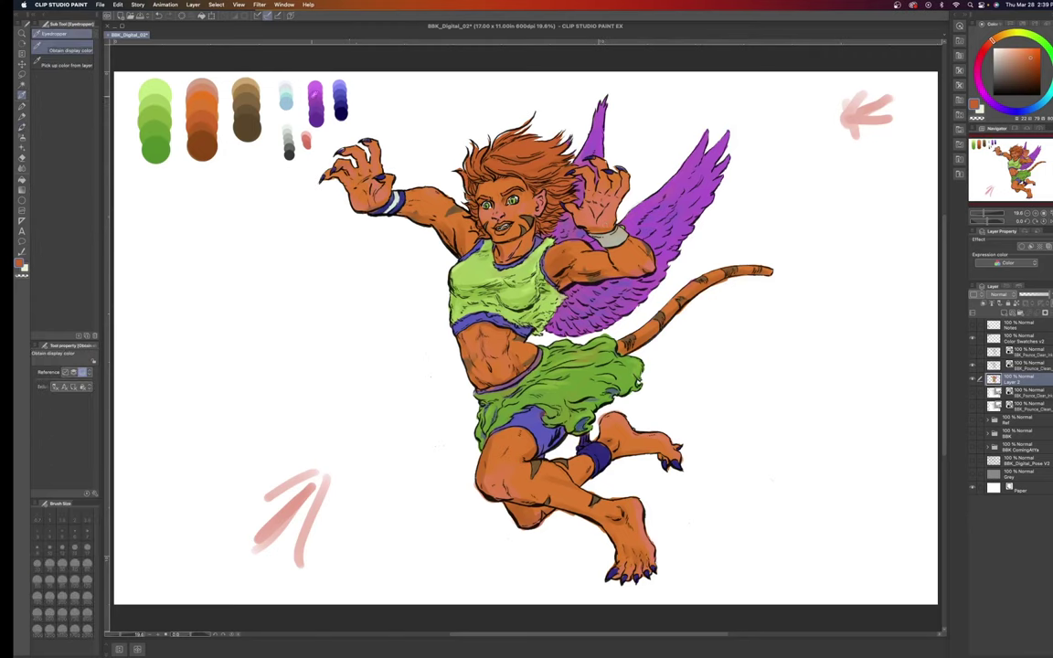
click(315, 96)
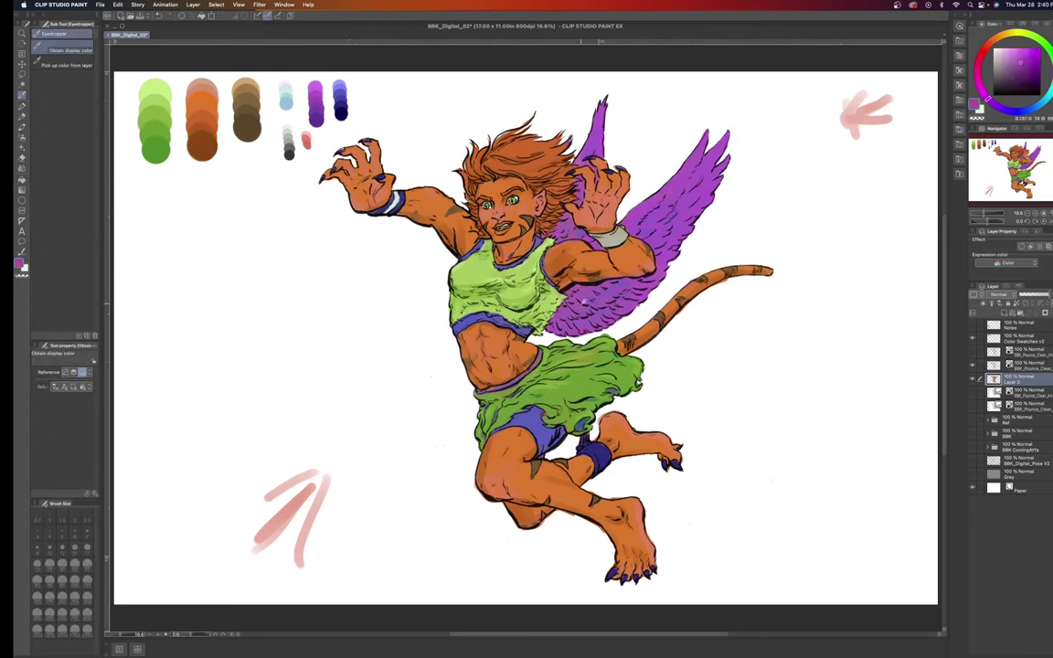
key(b)
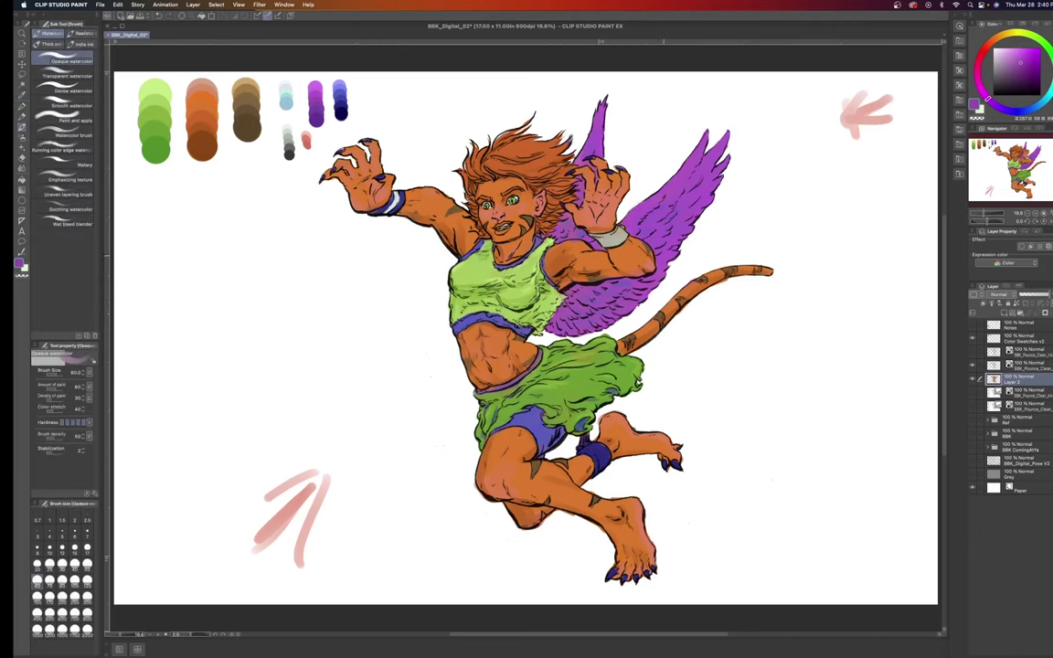
Touch up the stripes with the sampled brown swatch and the fur with a sampled orange, ending with Dense watercolor at size 70.
alt+click(245, 100)
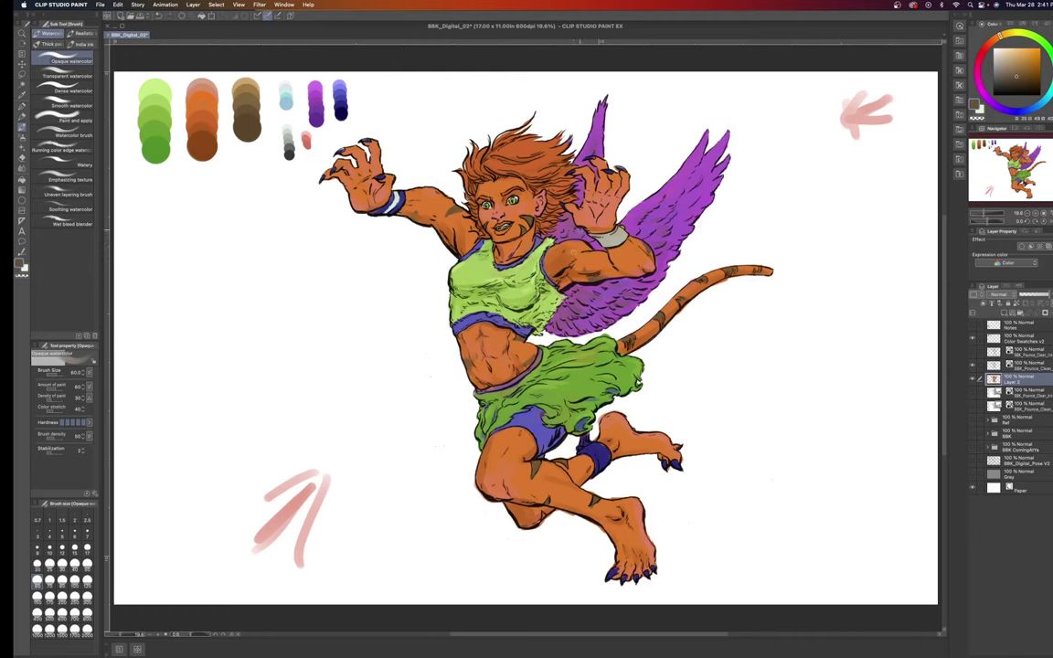
alt+click(600, 192)
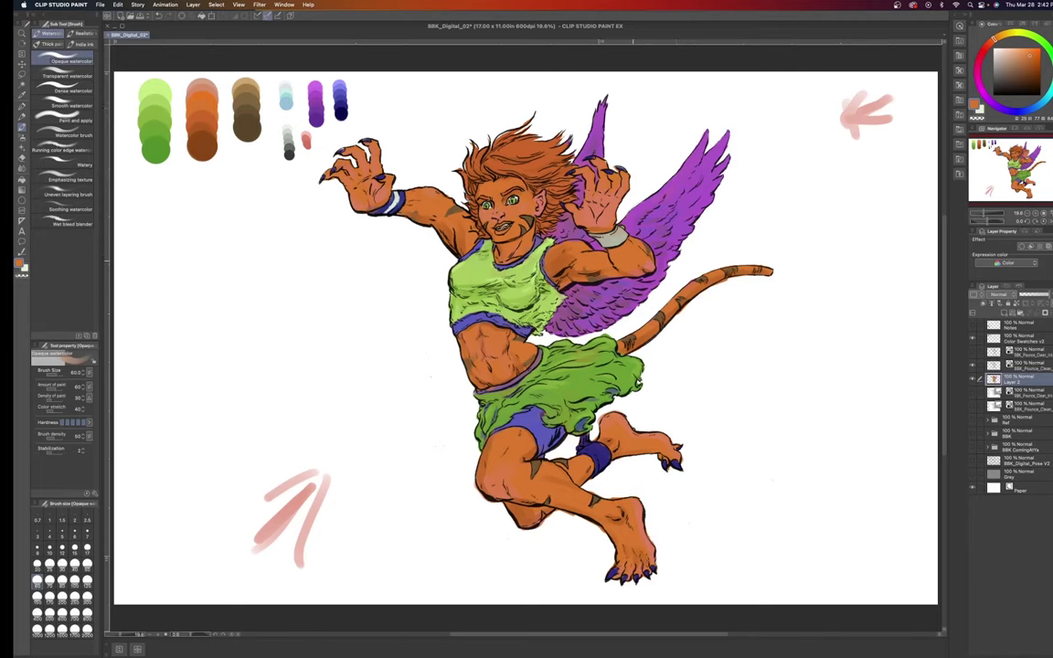
key(i)
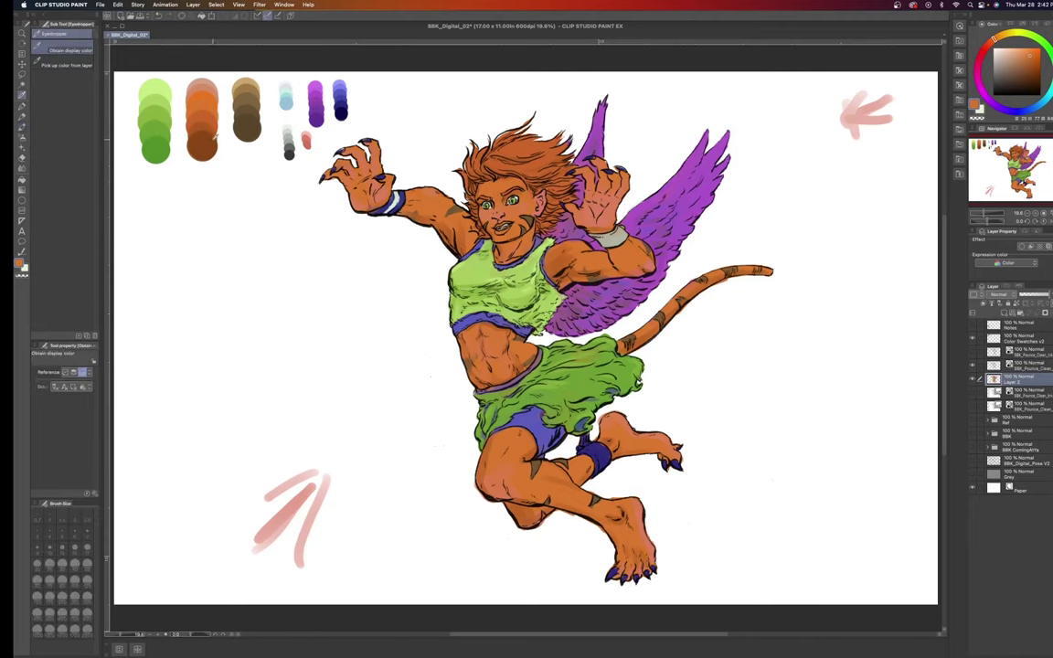
key(b)
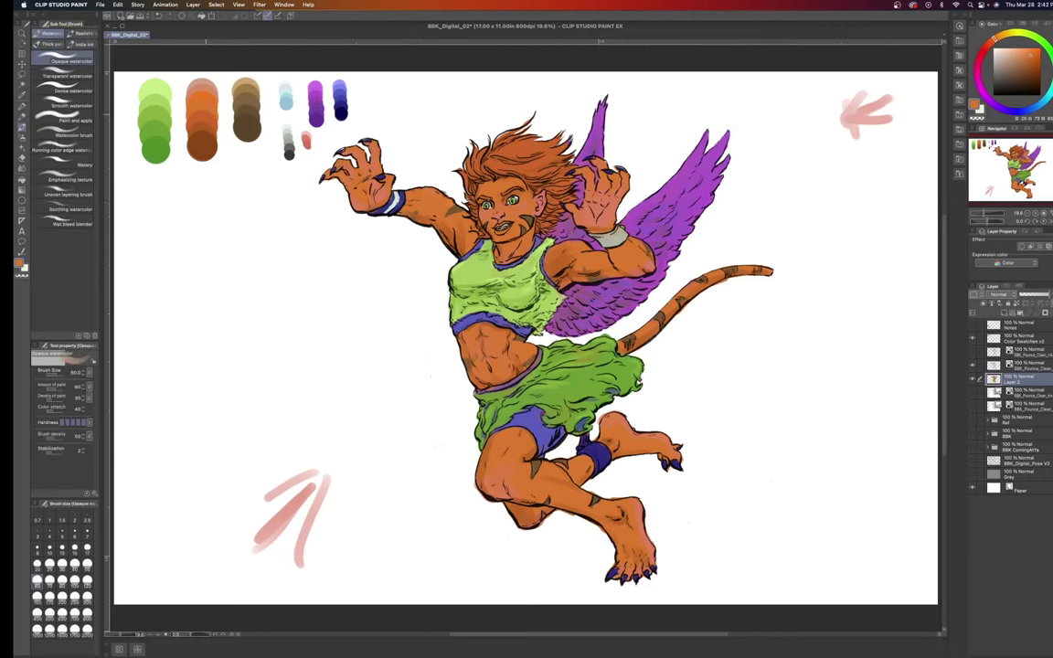
click(63, 90)
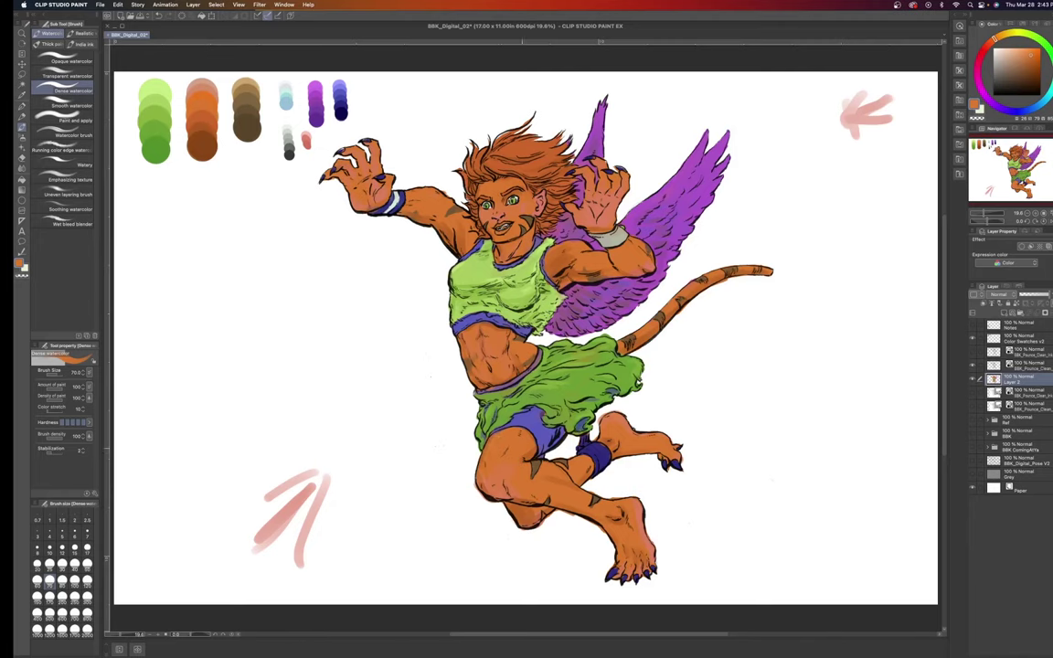
Sample the dark blue swatch and paint shadows on the cropped top's hem and blue clothing with Dense watercolor up to size 40.
key(i)
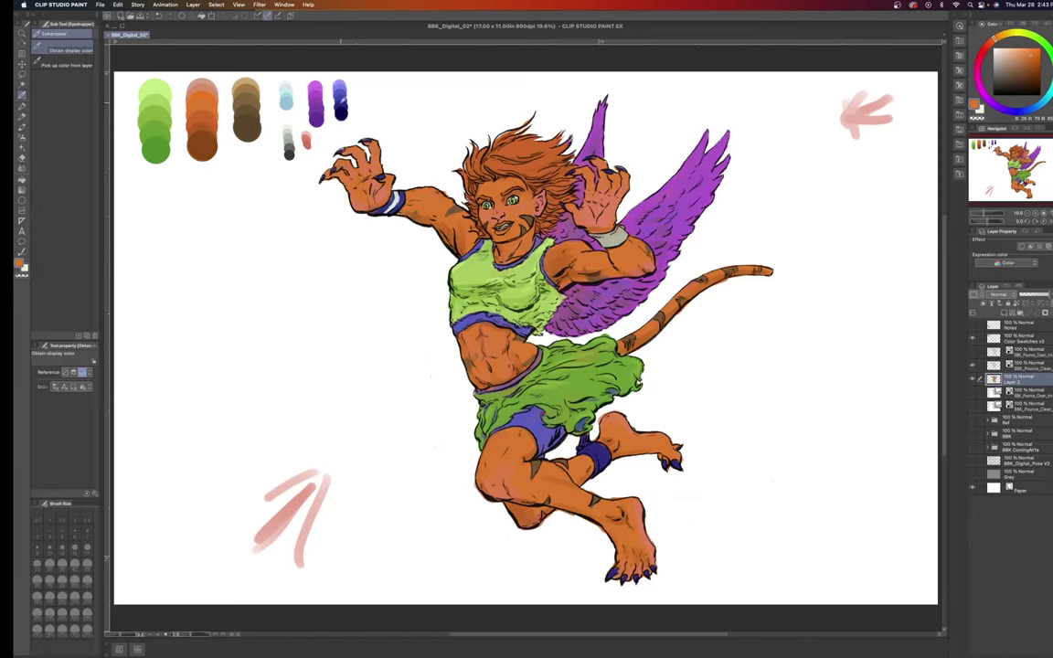
click(339, 108)
key(b)
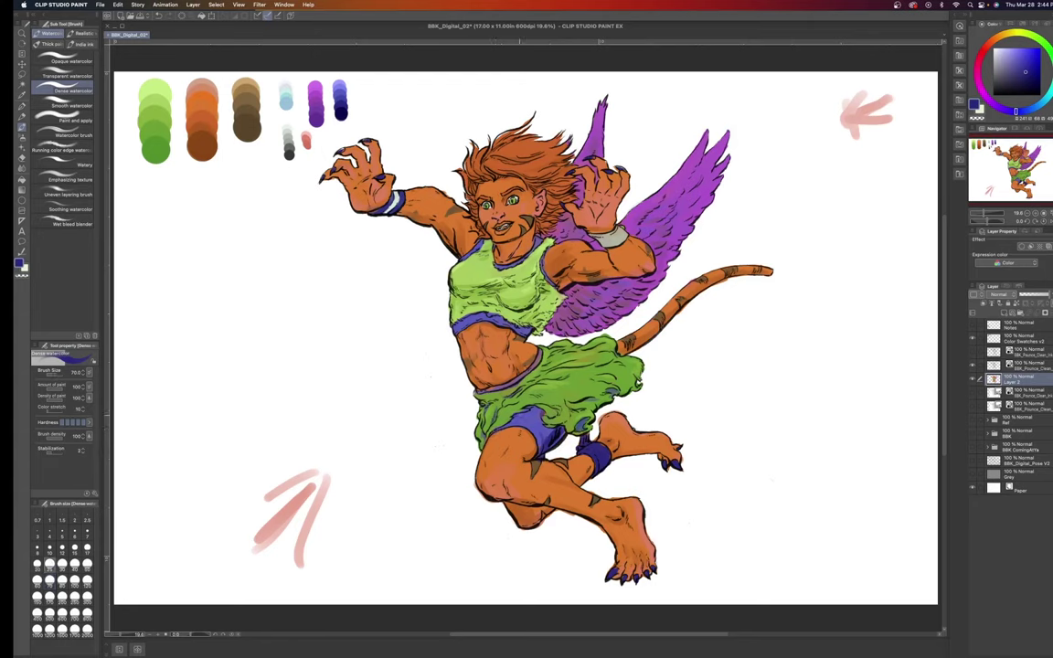
key([)
key(bracketright)
key(bracketright)
key(bracketright)
key(bracketright)
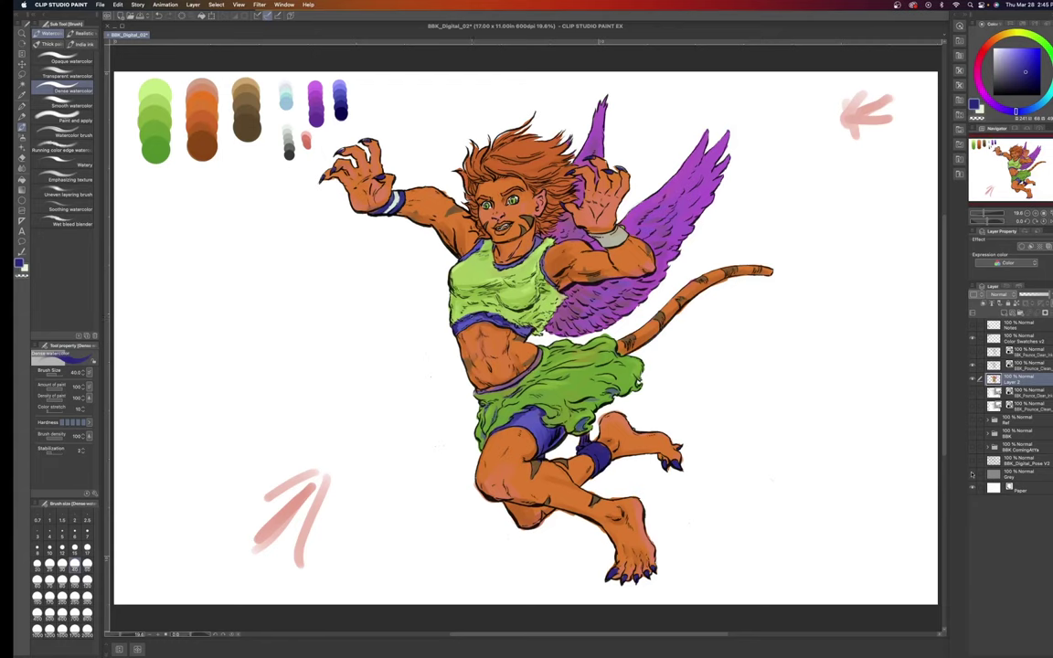
Compare the figure against the white paper and the Grey layer, leaving the Grey layer visible as the background.
click(973, 486)
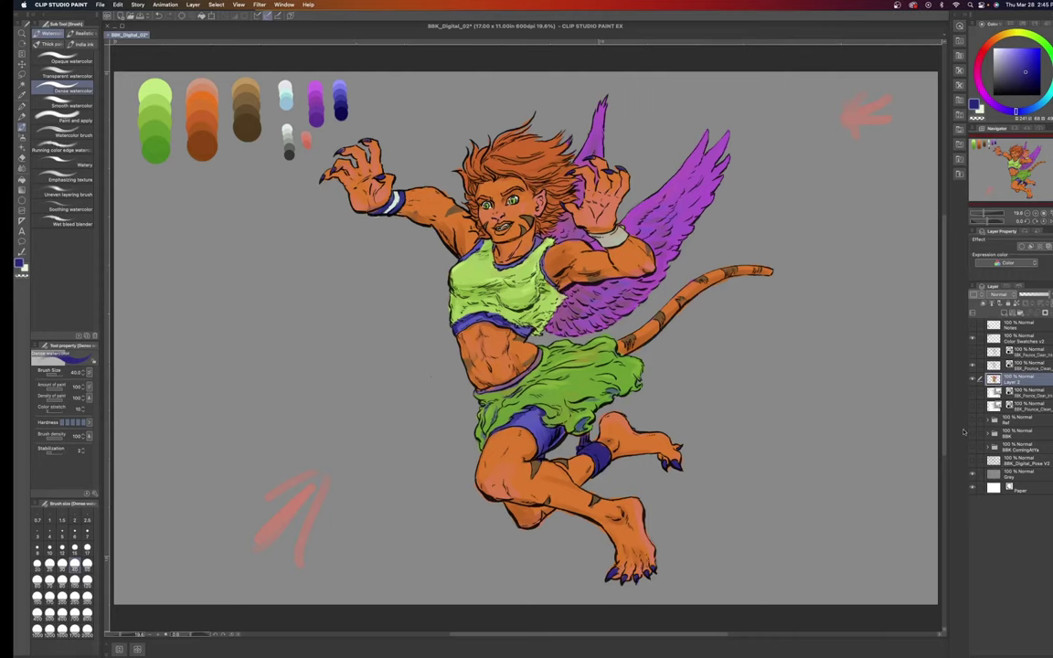
click(974, 473)
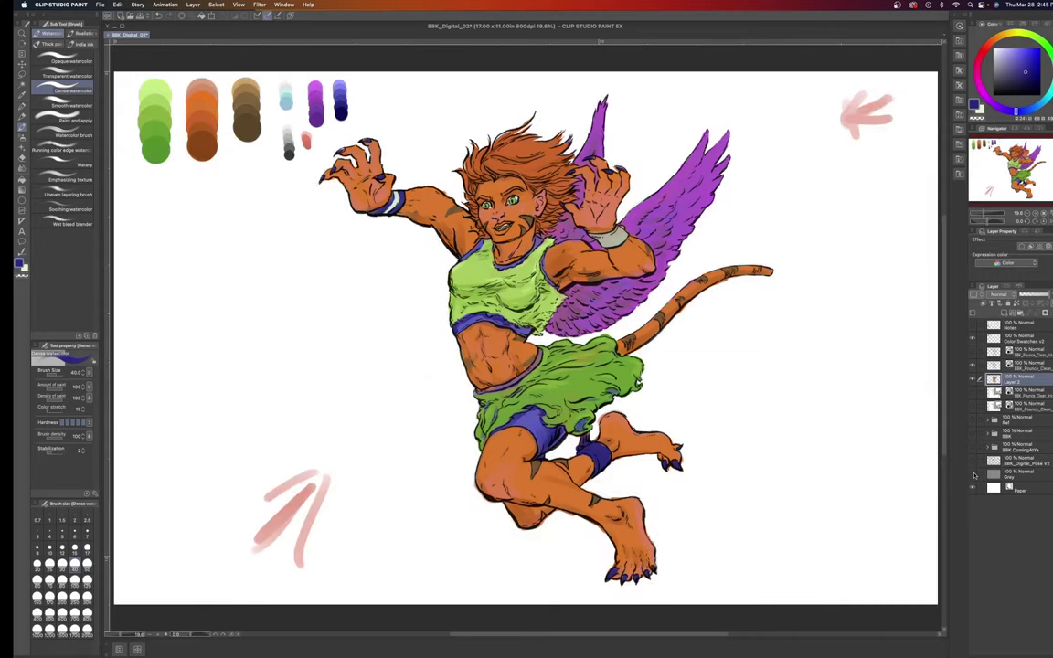
click(973, 474)
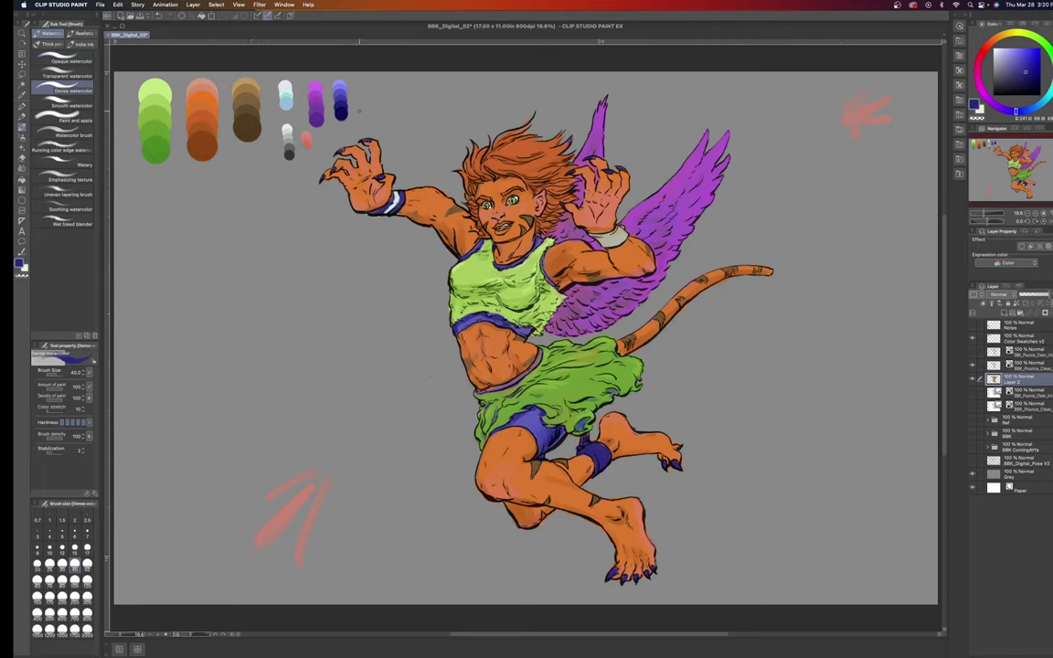
Touch up the dark blue details with a size 25 brush, and refine the fur with an orange sampled from the figure.
alt+click(311, 91)
click(49, 563)
key(i)
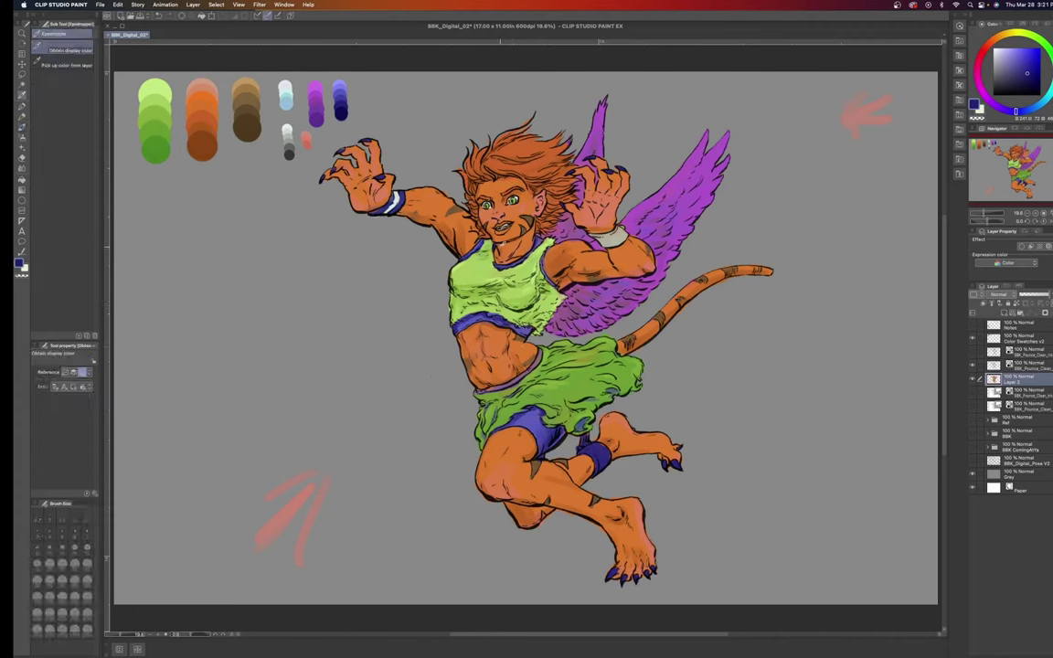
click(454, 220)
key(b)
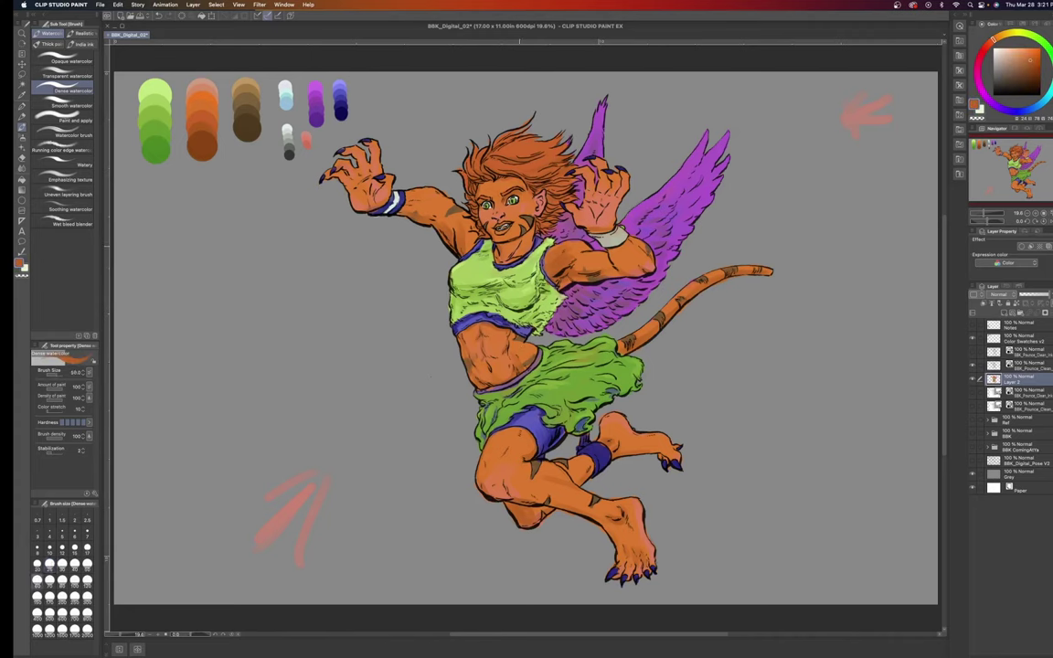
key(bracketleft)
key(bracketleft)
key(bracketleft)
Sample the pink from the test strokes and add small blush accents to the fur with a smaller Dense watercolor brush.
key(i)
click(875, 95)
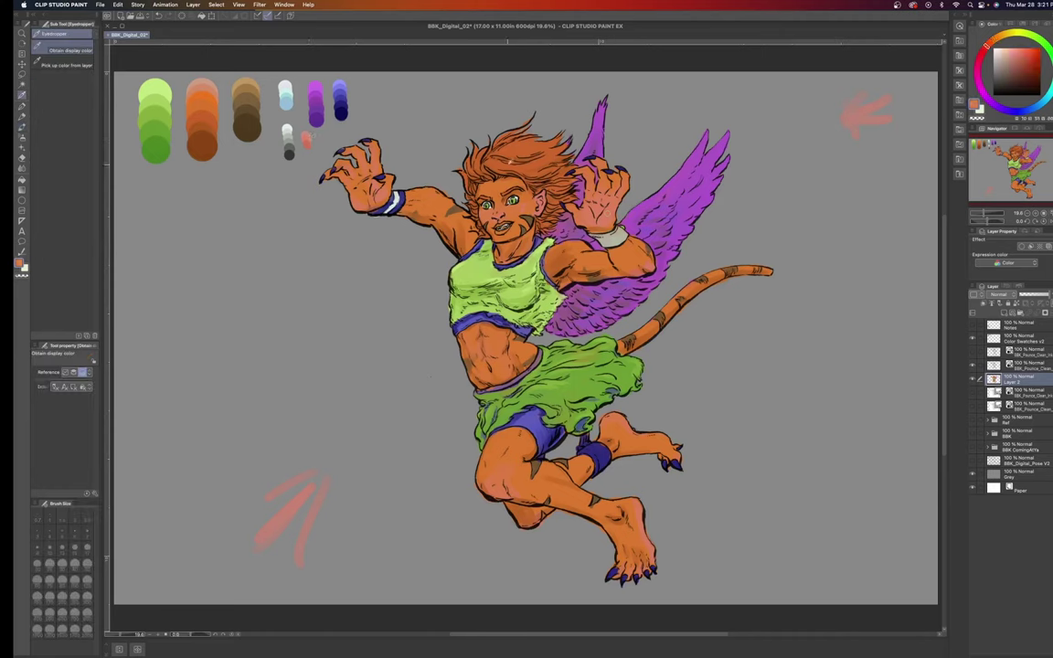
key(b)
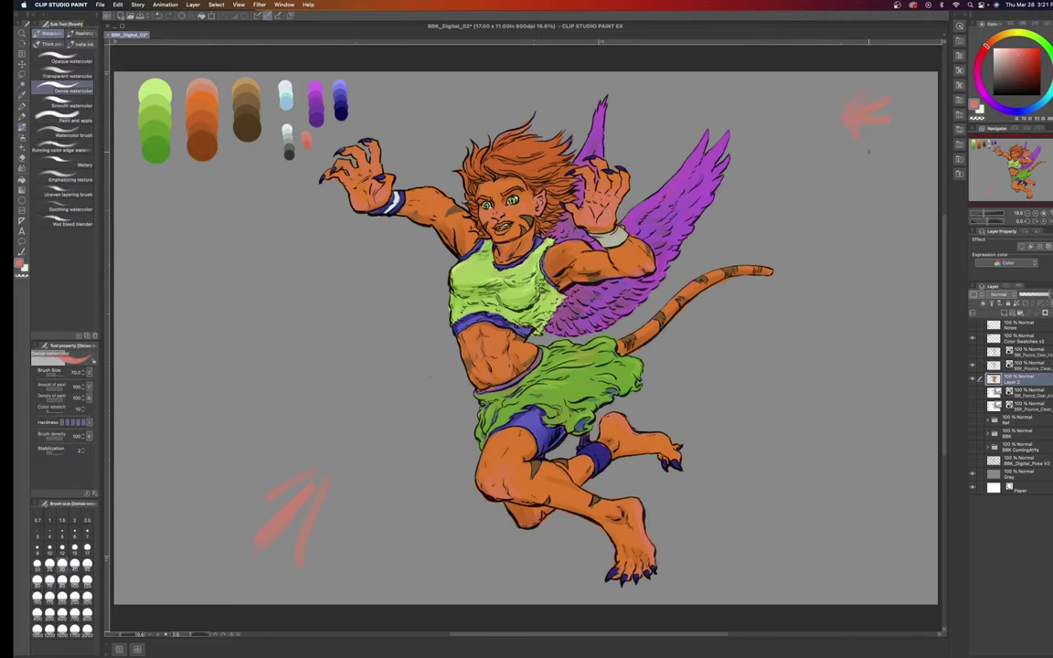
key(bracketleft)
key(bracketleft)
Refine the fur with the sampled bright orange and the darker orange swatch, using Dense watercolor at size 30.
key(i)
key(b)
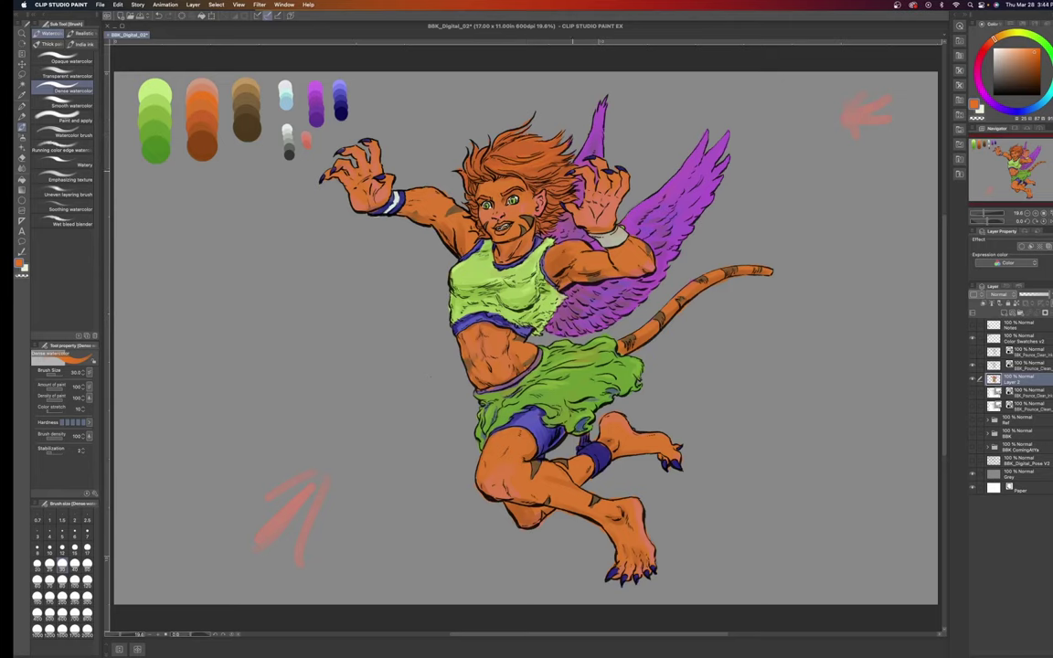
key(i)
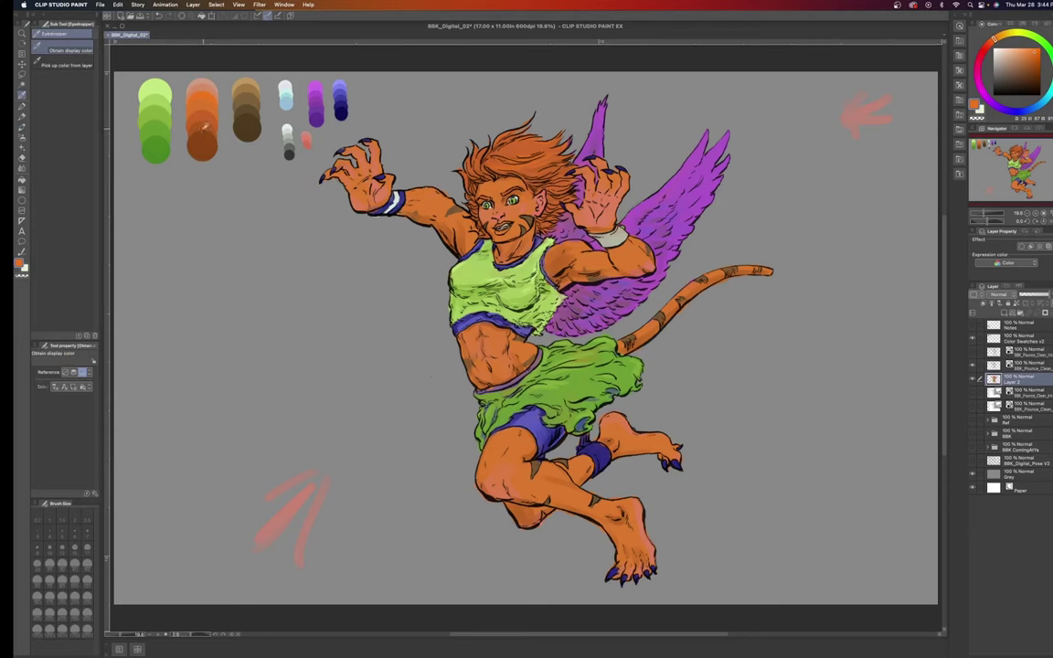
key(b)
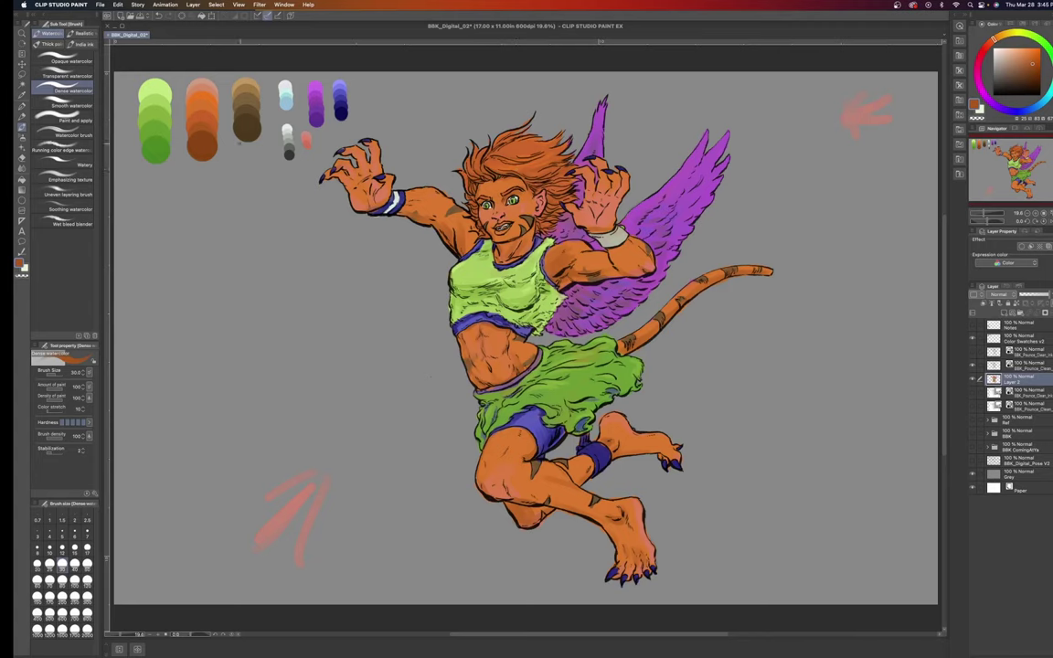
Deepen the fur and wing shadows with Dense watercolor, using dark orange at size 50 and dark brown at size 80.
alt+click(186, 127)
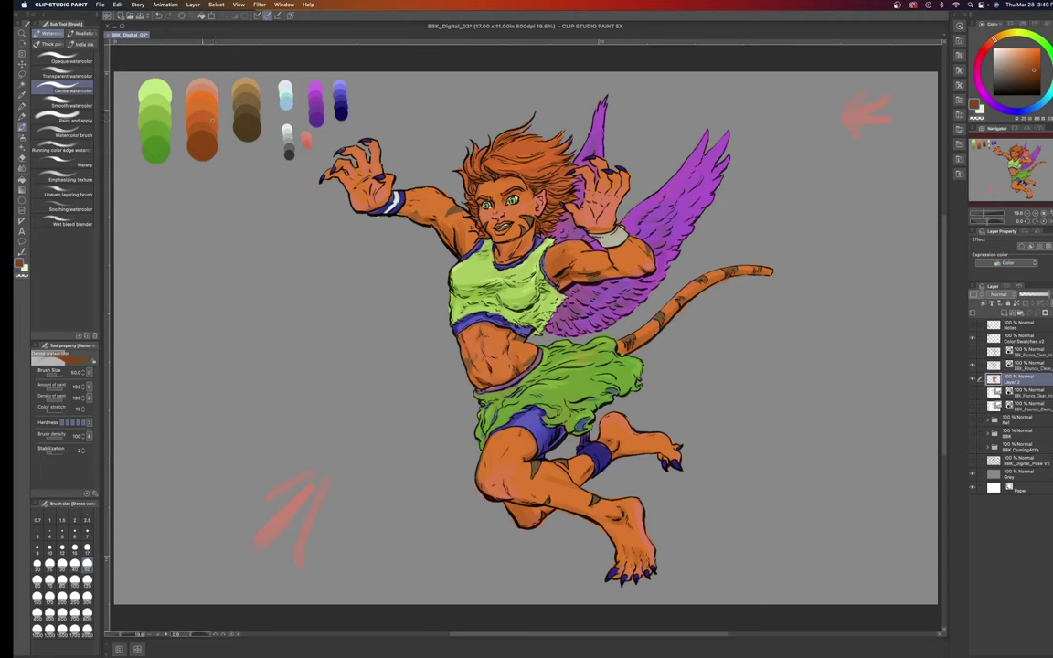
alt+click(228, 110)
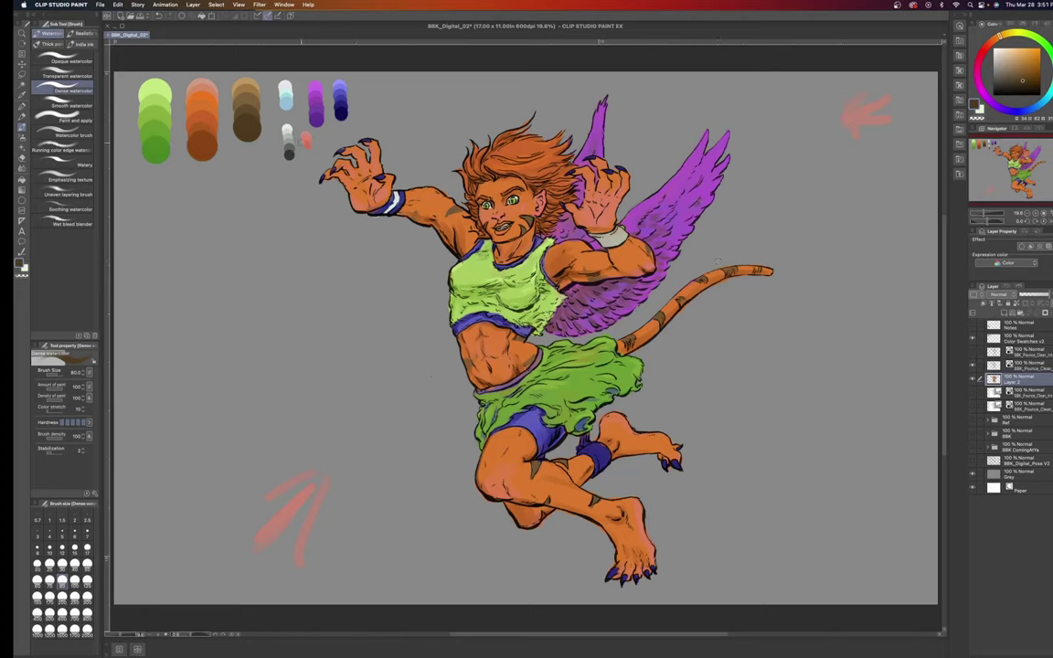
Shade the wing feathers with a blue at size 80 and highlight them with bright purple at size 50, using Dense watercolor.
key(i)
click(311, 85)
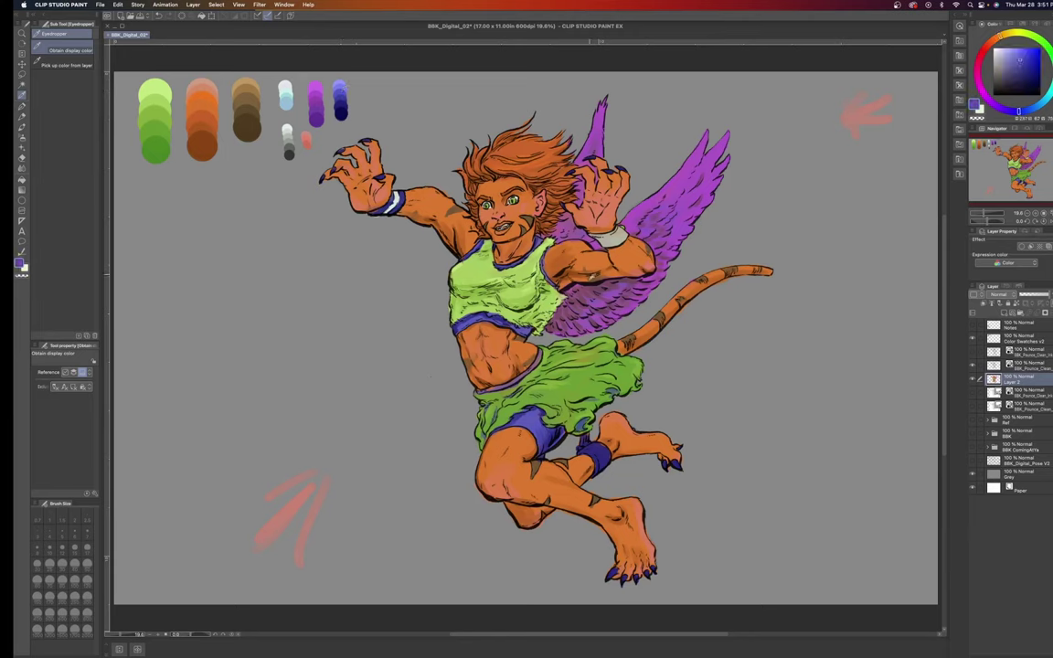
key(b)
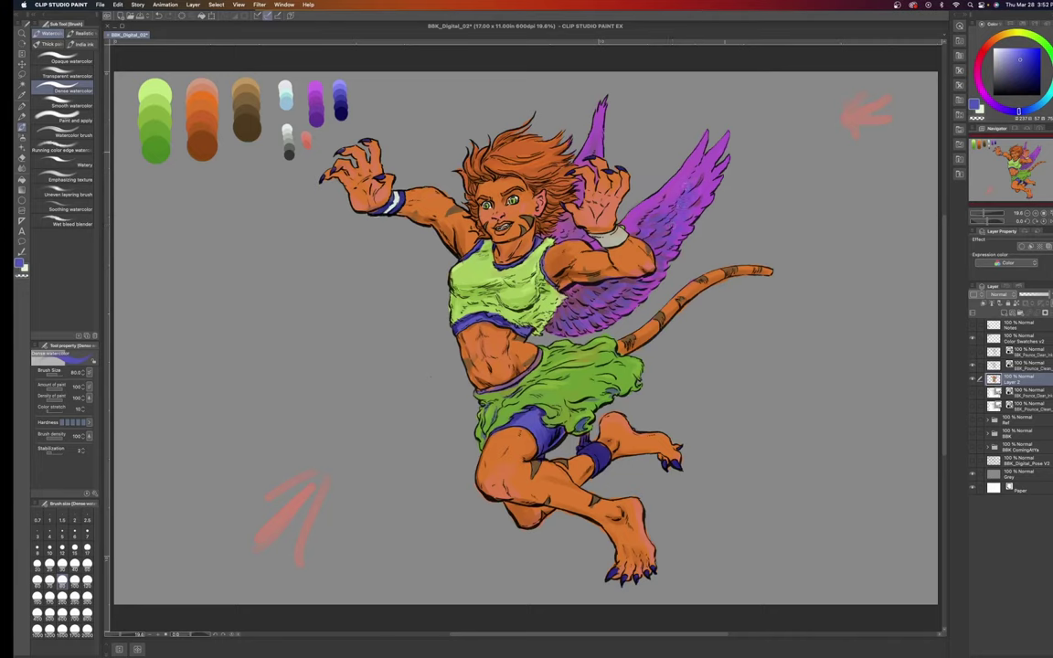
key(i)
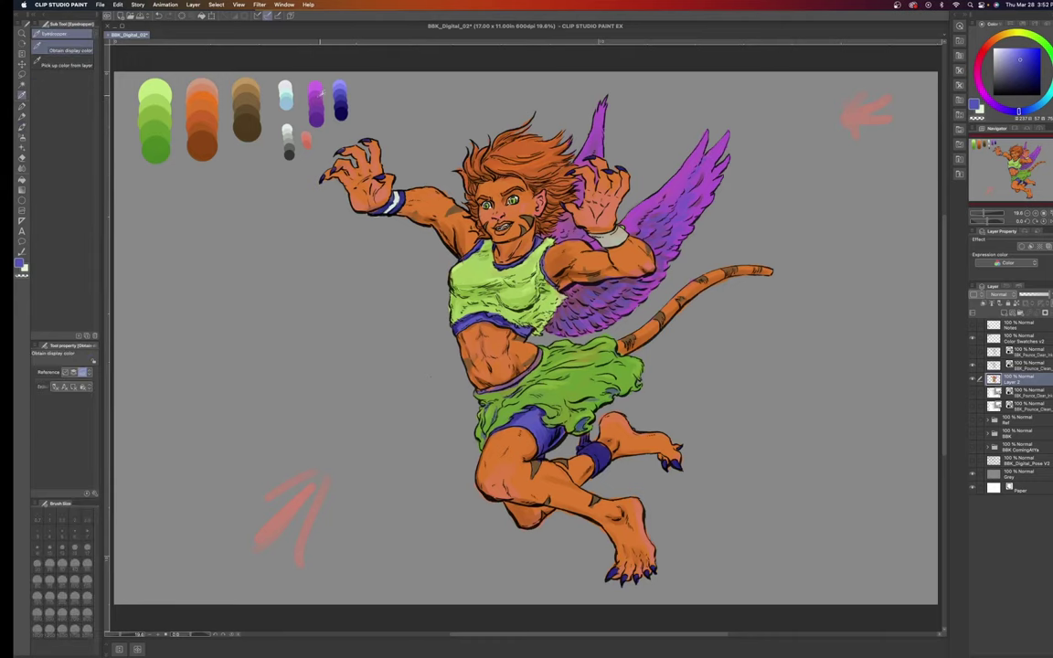
click(315, 96)
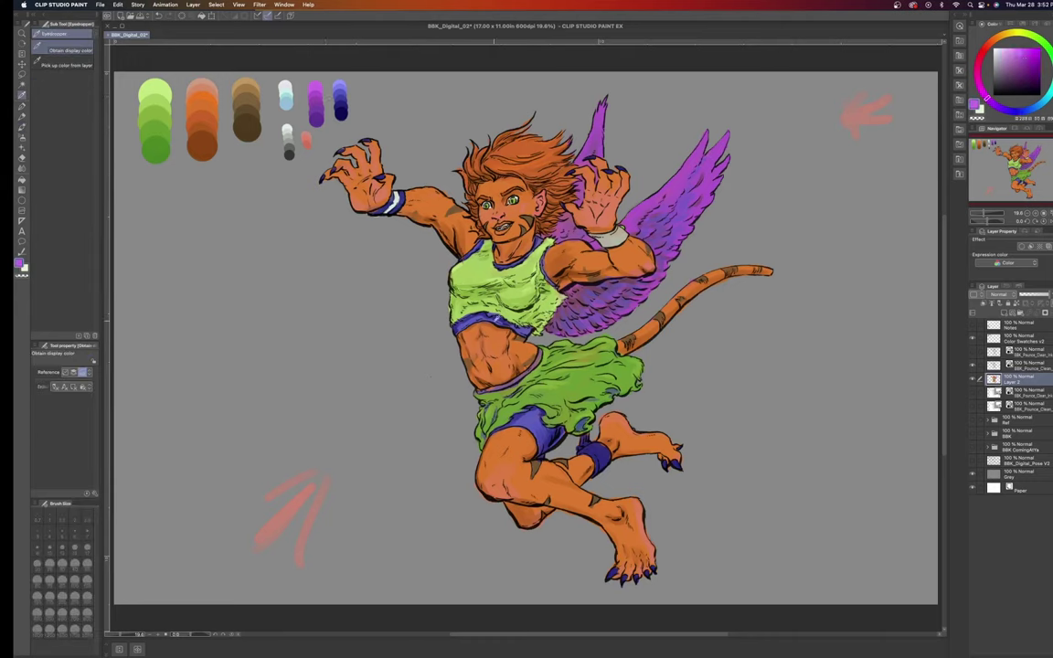
key(b)
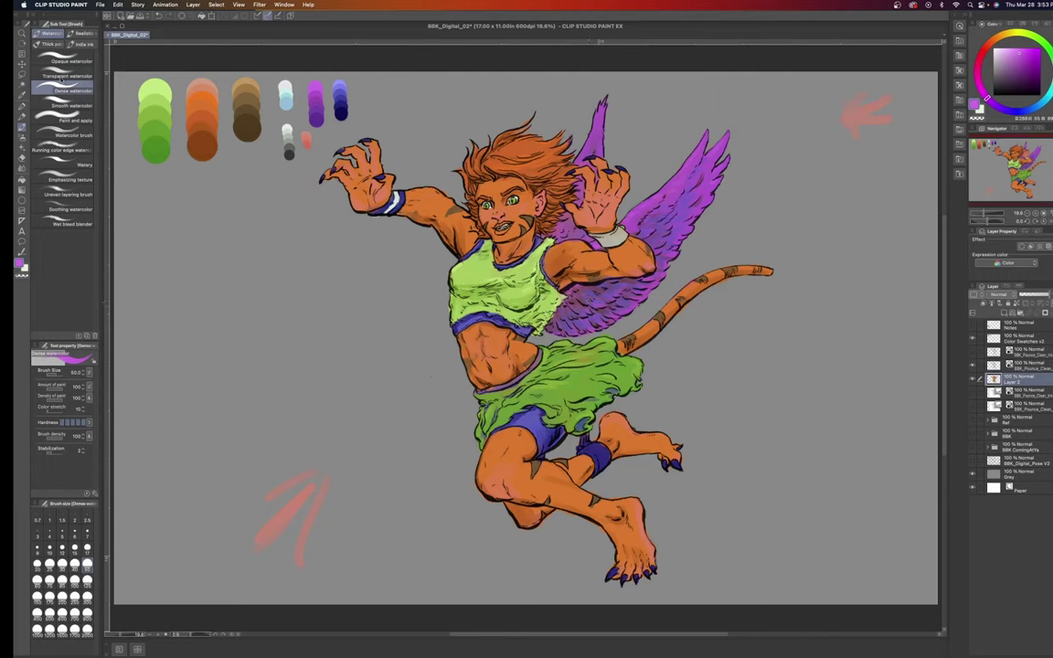
Soften the fur tones with the Opaque watercolor brush at size 80, using pink and orange sampled from the canvas.
click(64, 60)
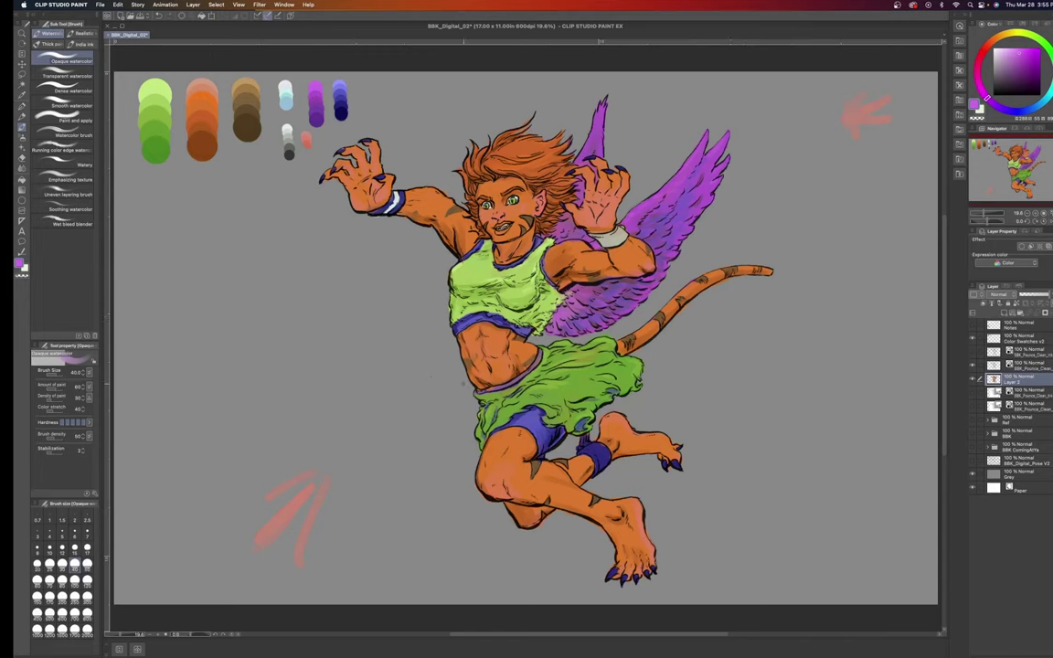
alt+click(875, 101)
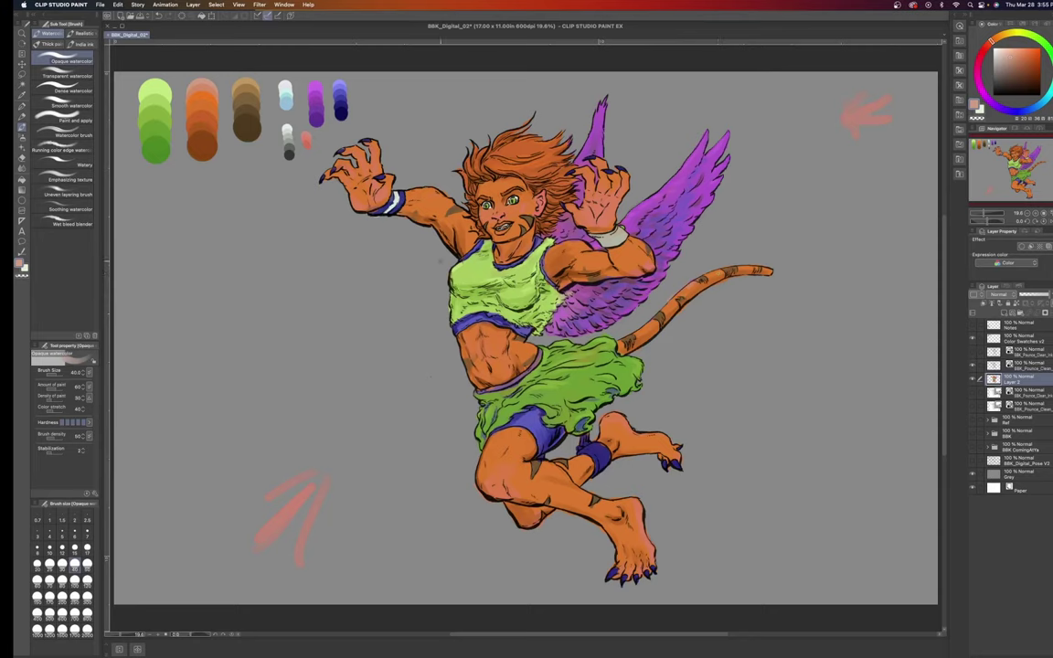
alt+click(528, 227)
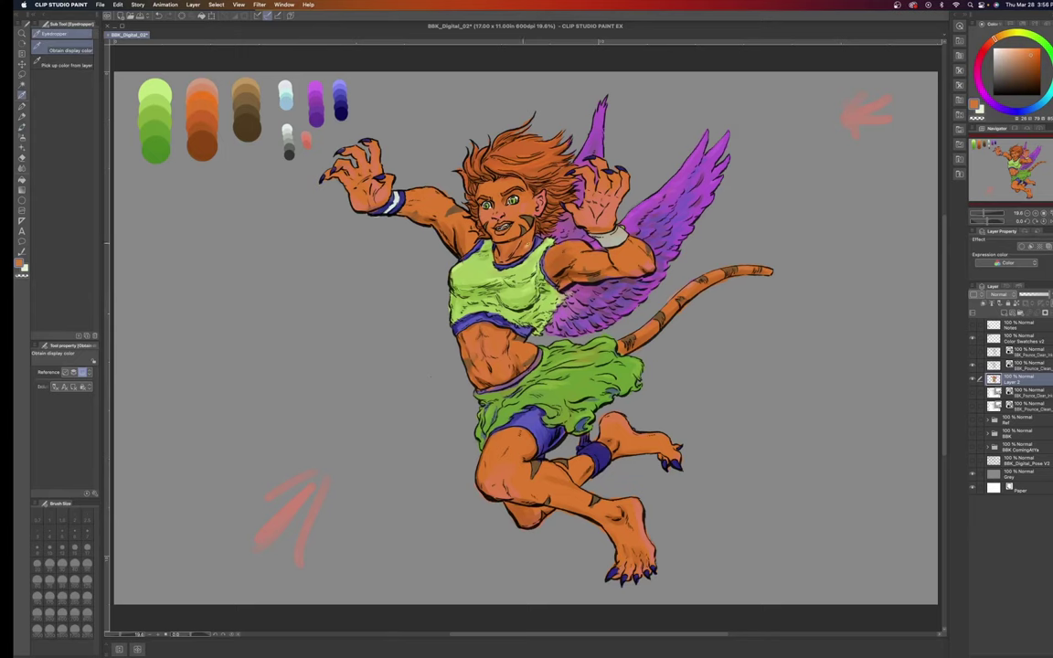
key(bracketright)
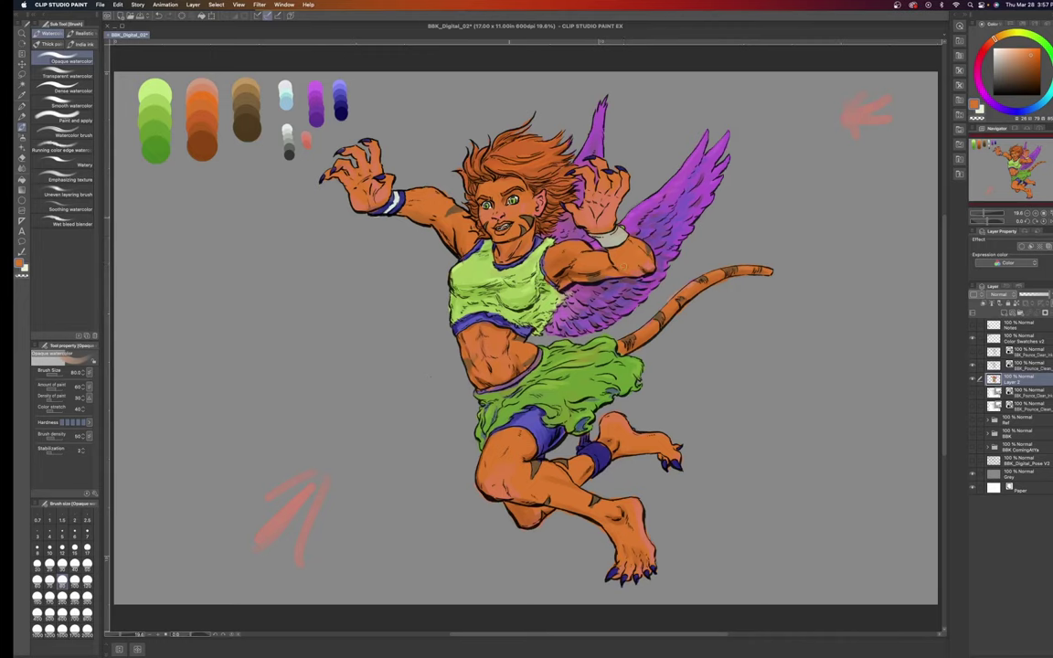
key(i)
key(b)
Refine the fur in bright orange with Dense watercolor, enlarging the brush from size 20 for the broader areas.
click(64, 88)
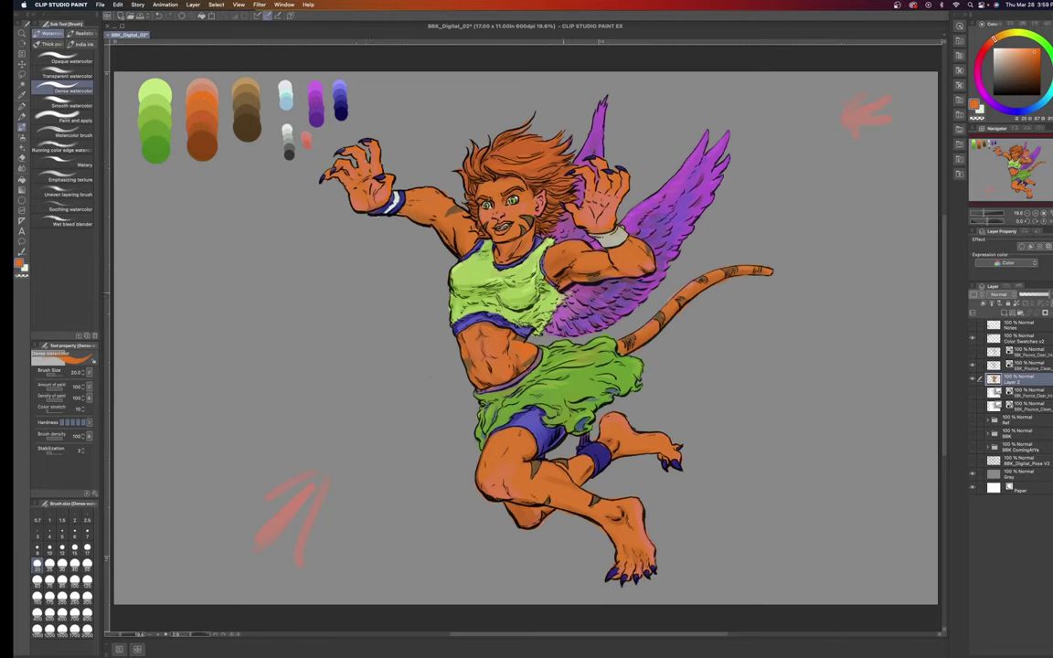
key(bracketright)
key(bracketright)
key(bracketright)
key(bracketright)
key(bracketright)
key(bracketright)
click(75, 563)
key(Tab)
key(Tab)
key(bracketright)
Blend more of the bright orange swatch into the fur, alternating Opaque and Dense watercolor and finishing with Opaque watercolor at size 50.
click(64, 60)
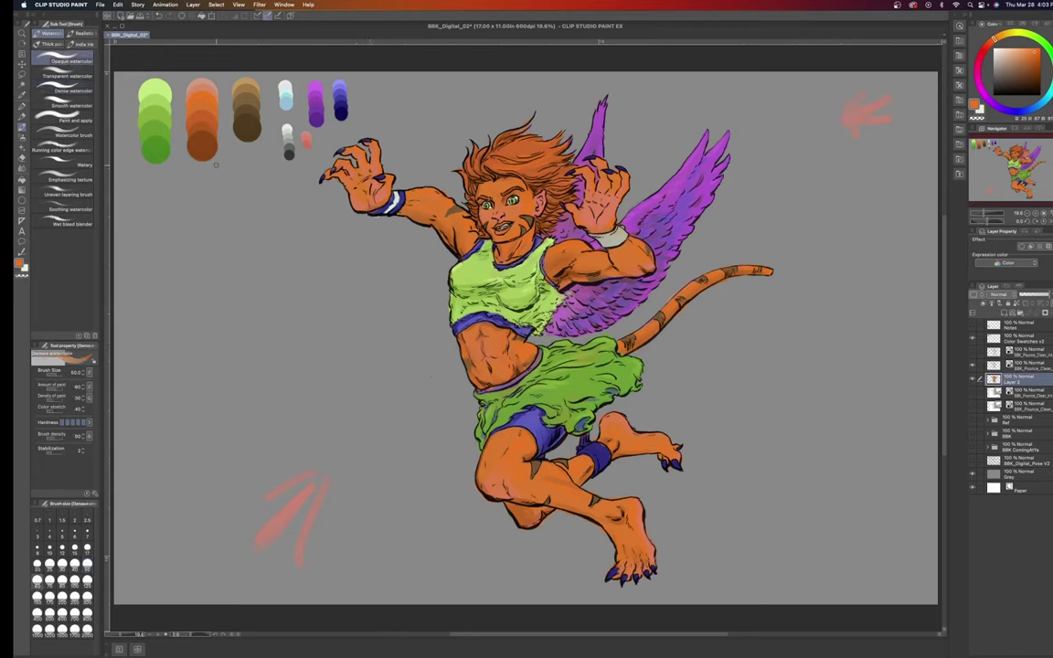
key(i)
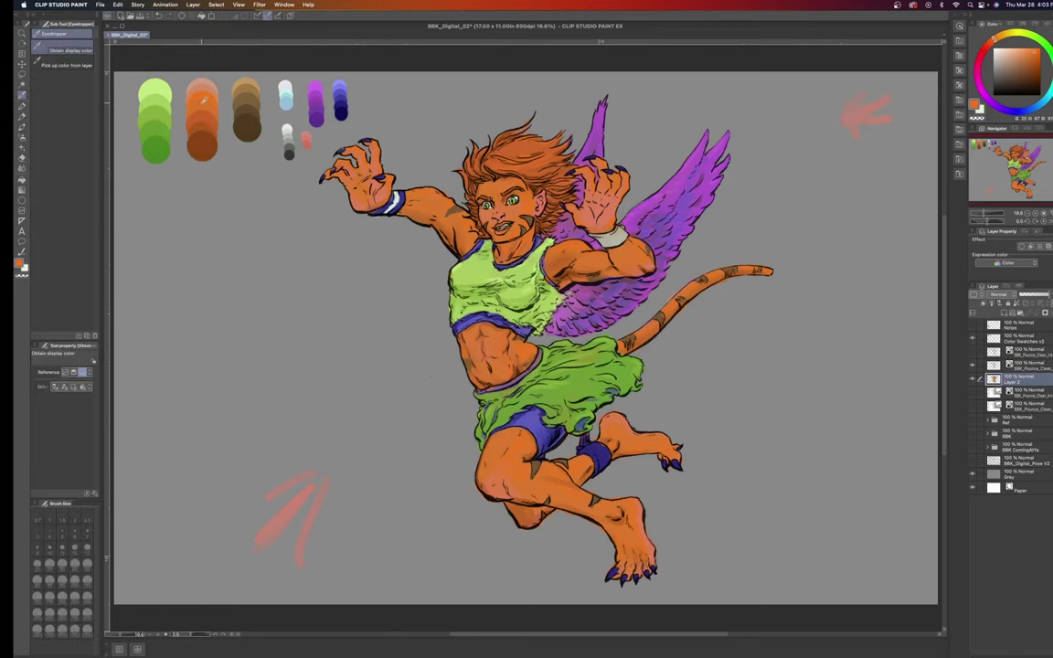
key(b)
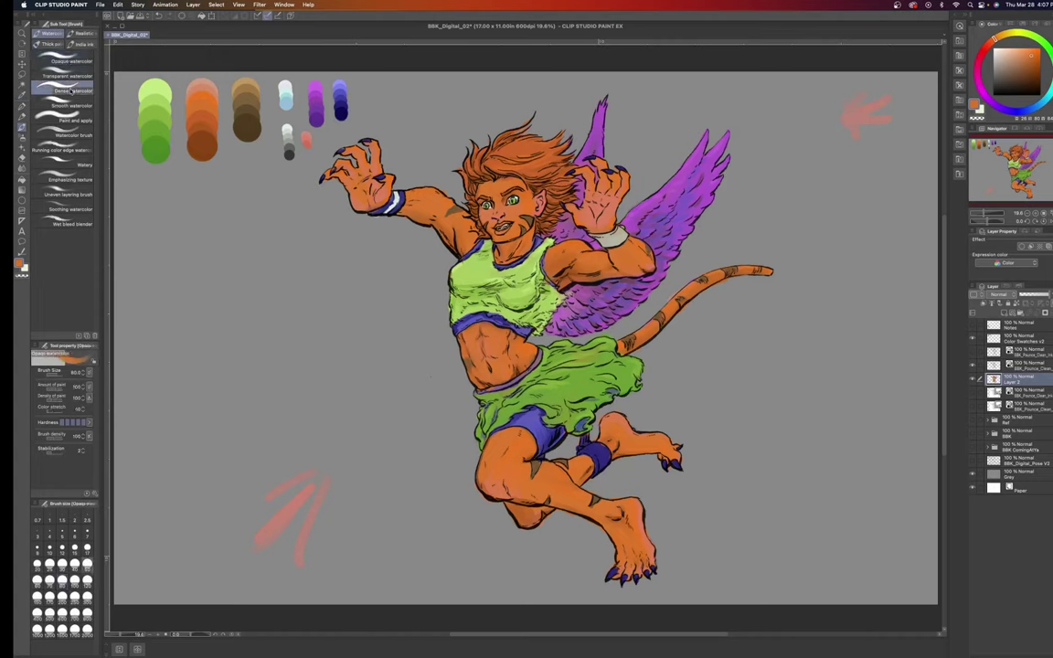
key(b)
key(b)
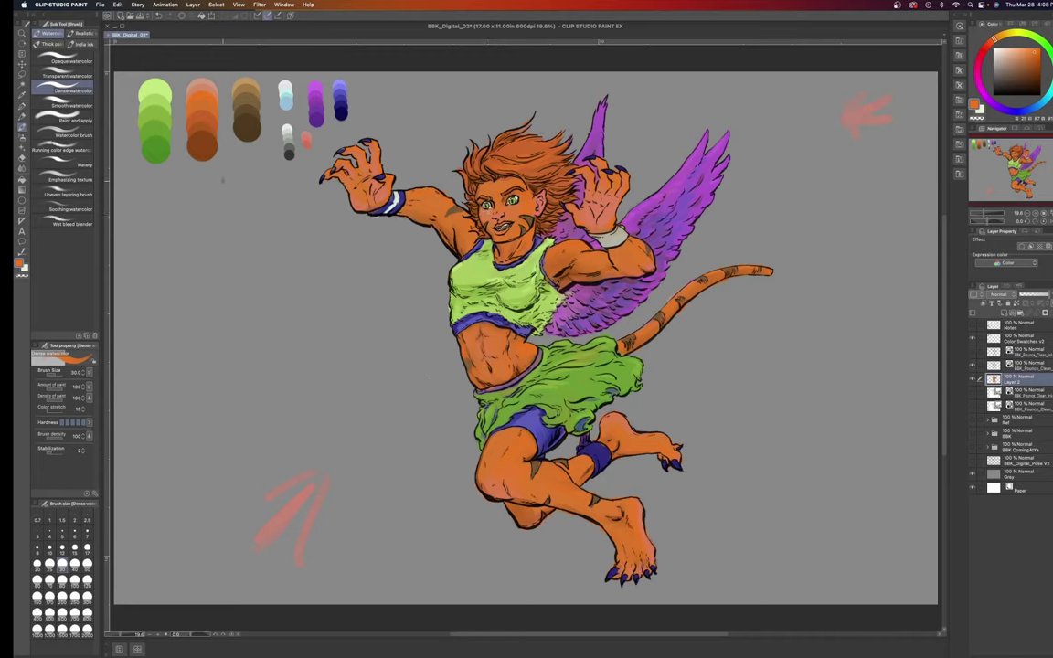
key(b)
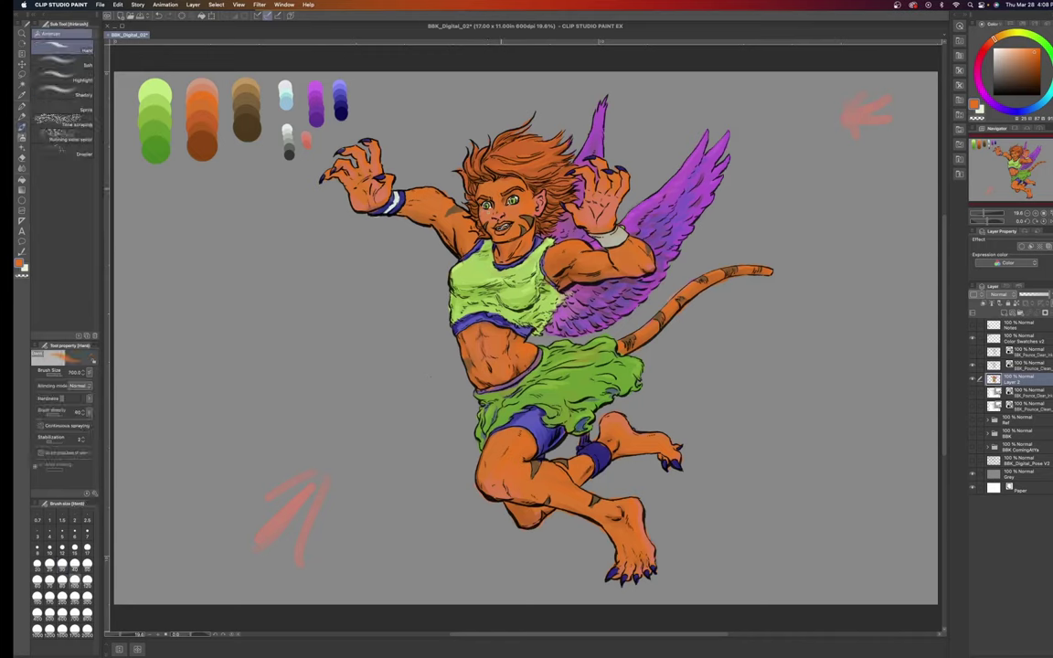
key(b)
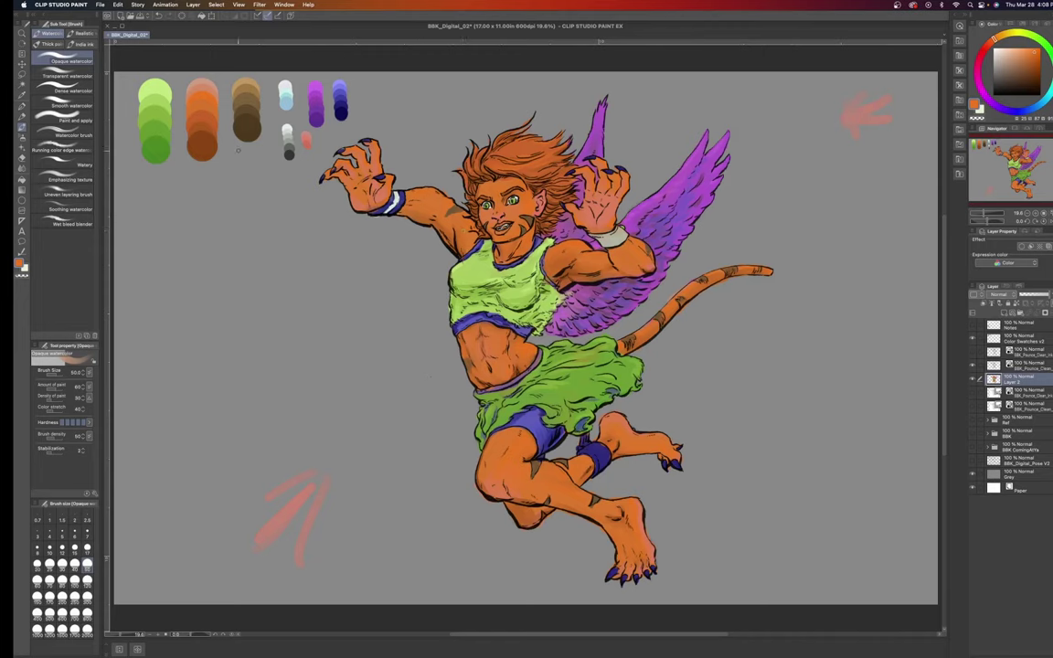
Tint the palms of the raised hands with pink sampled from the test strokes, using Dense watercolor at sizes 30 and 40.
alt+click(873, 114)
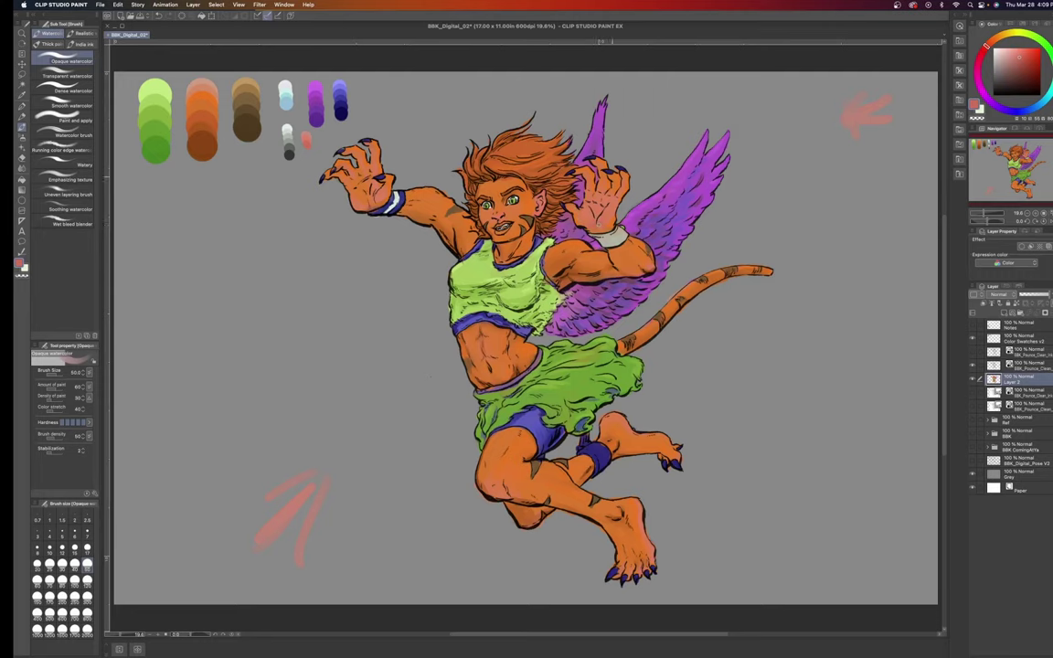
click(64, 90)
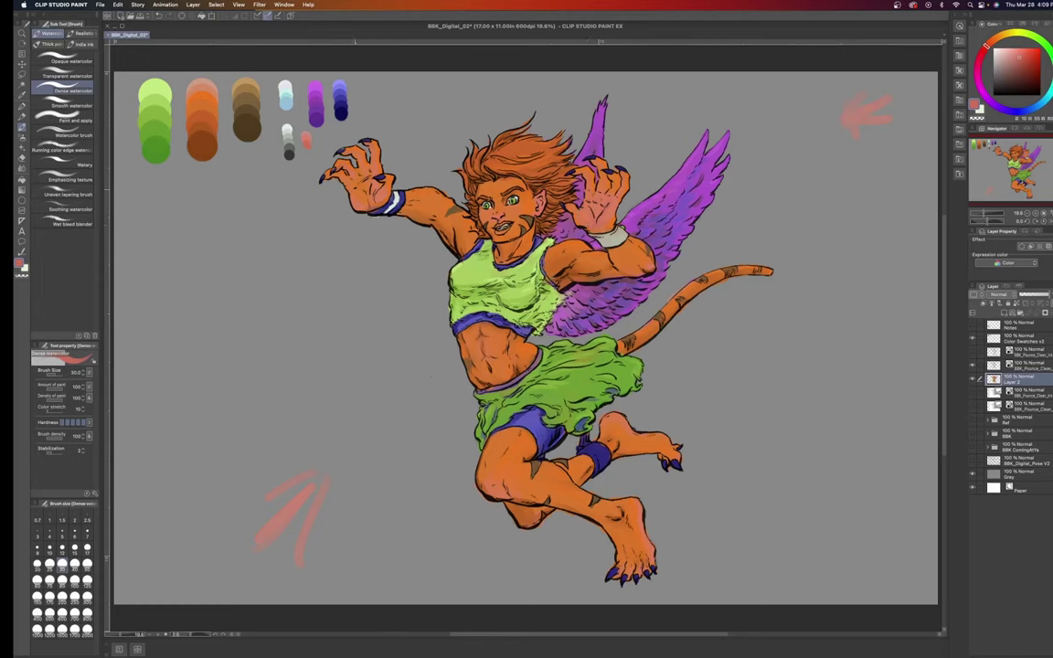
key(i)
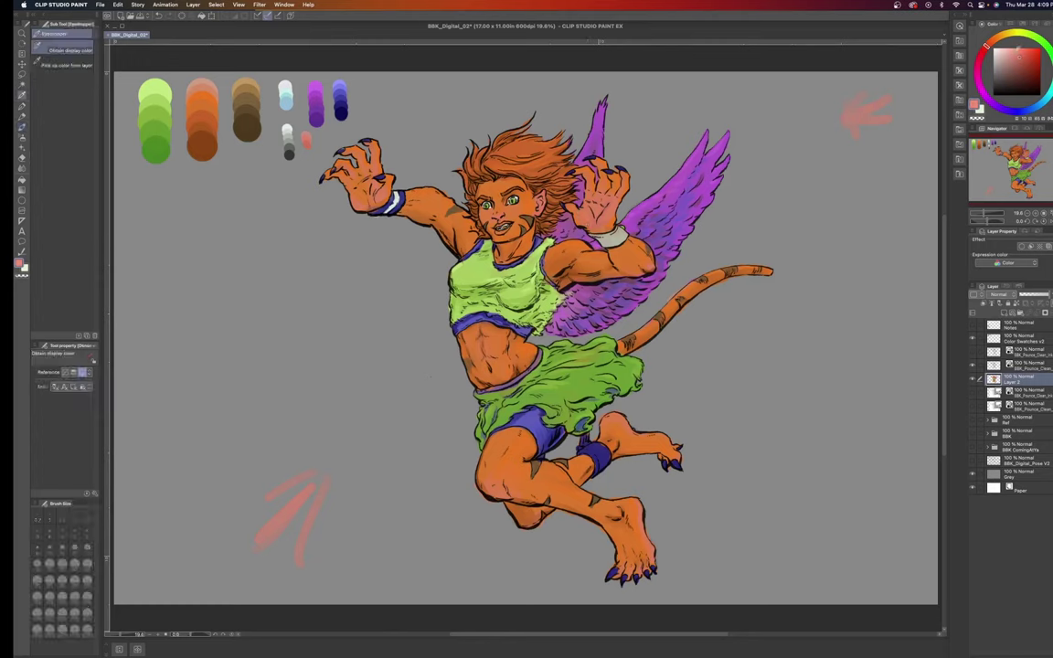
key(b)
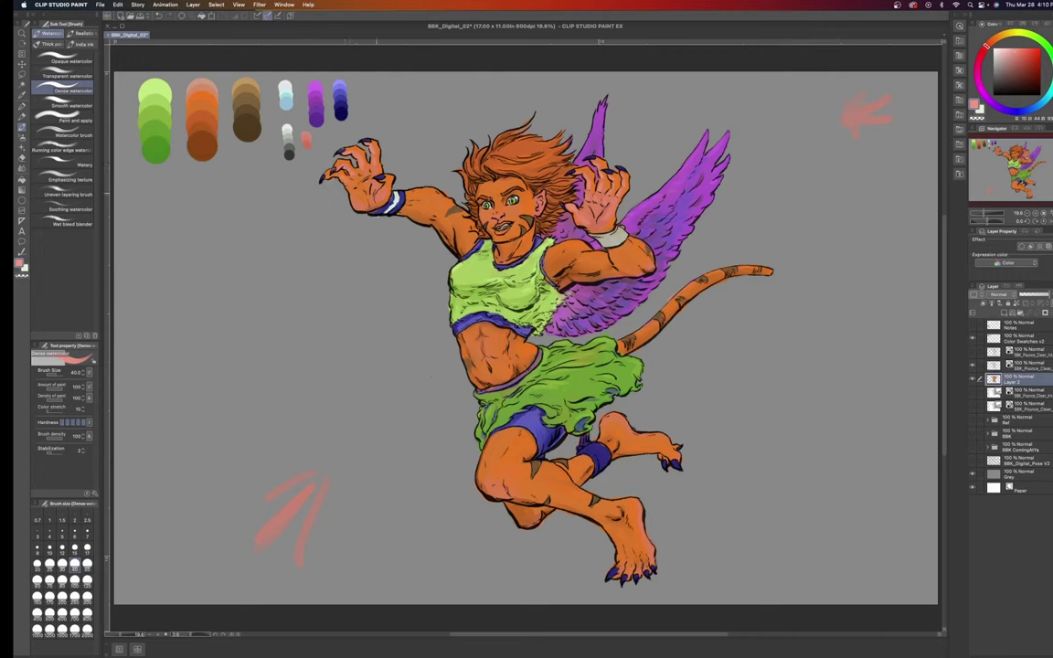
click(74, 579)
click(50, 579)
Add small pink accents to the face with resampled pinks, using Dense watercolor at size 30 and Opaque watercolor at size 50.
key(i)
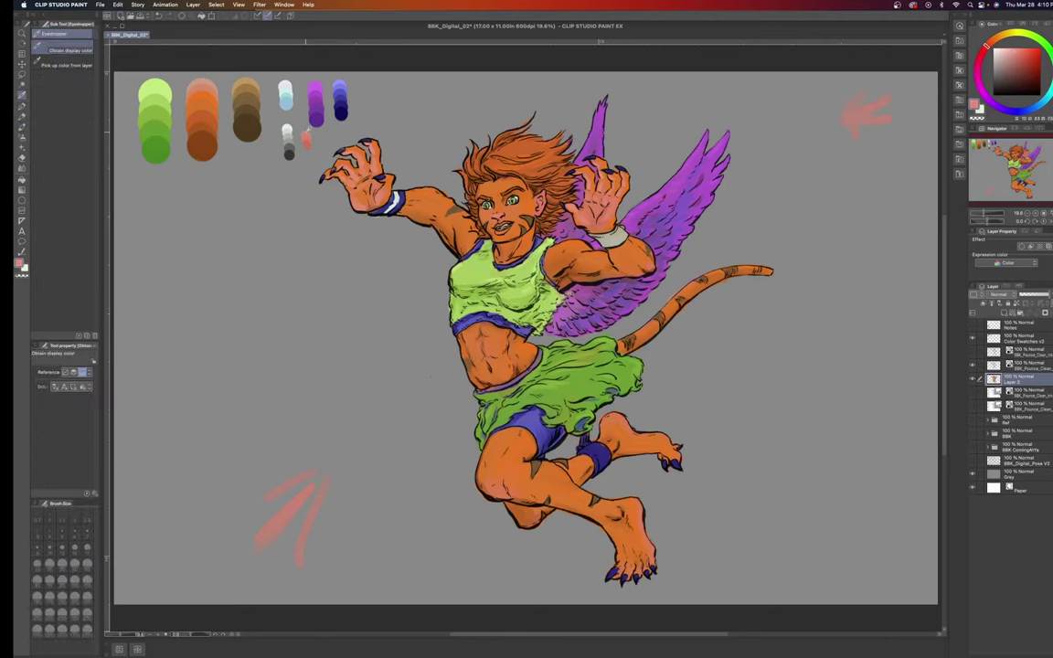
key(b)
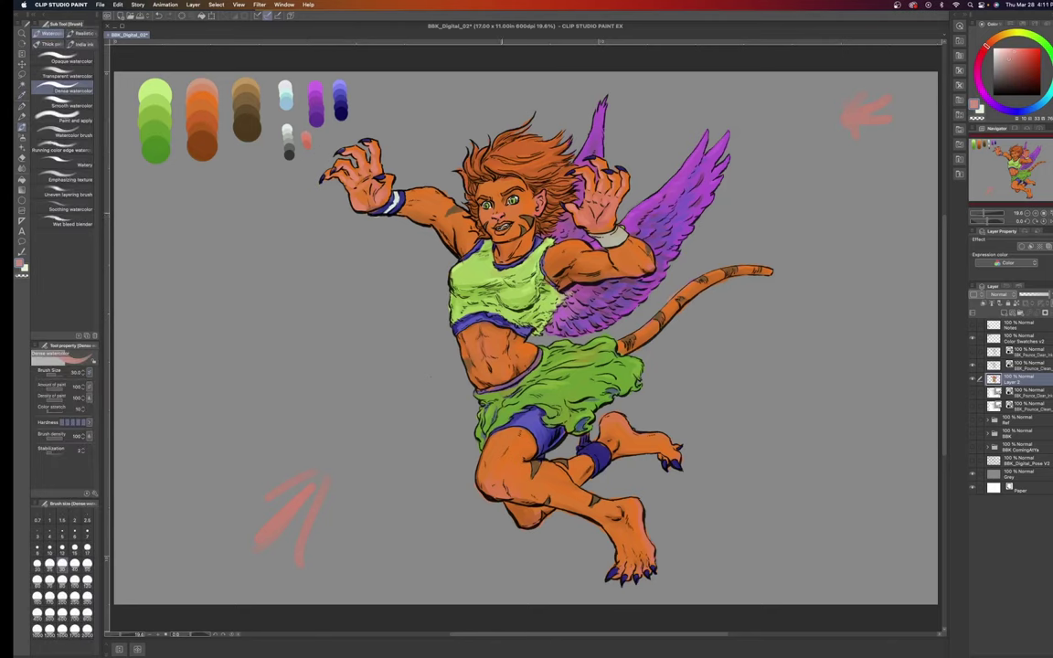
key(i)
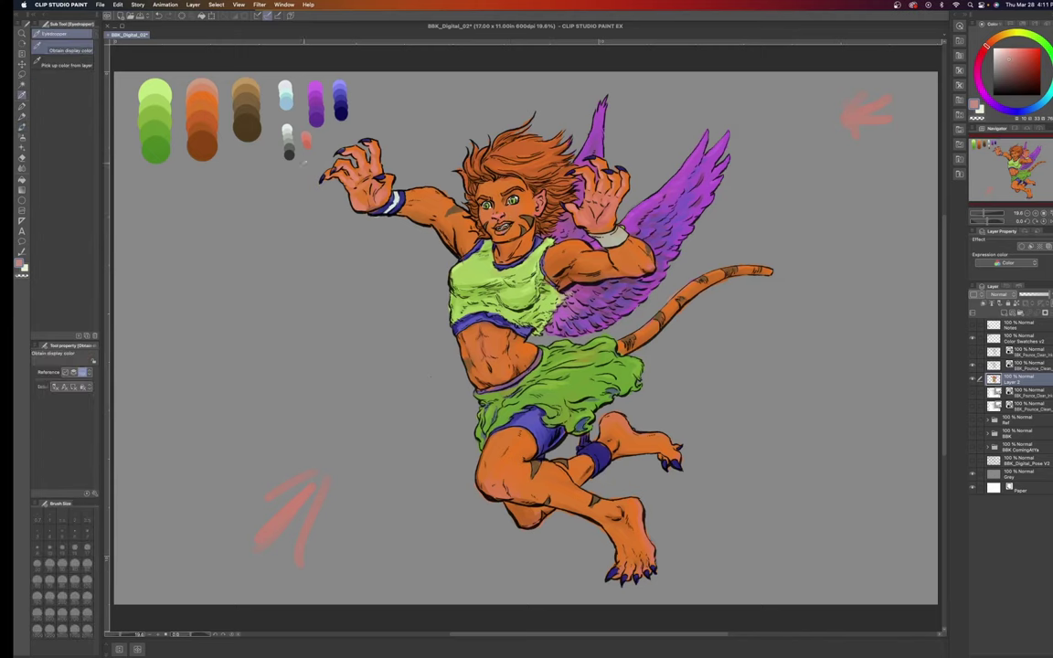
key(b)
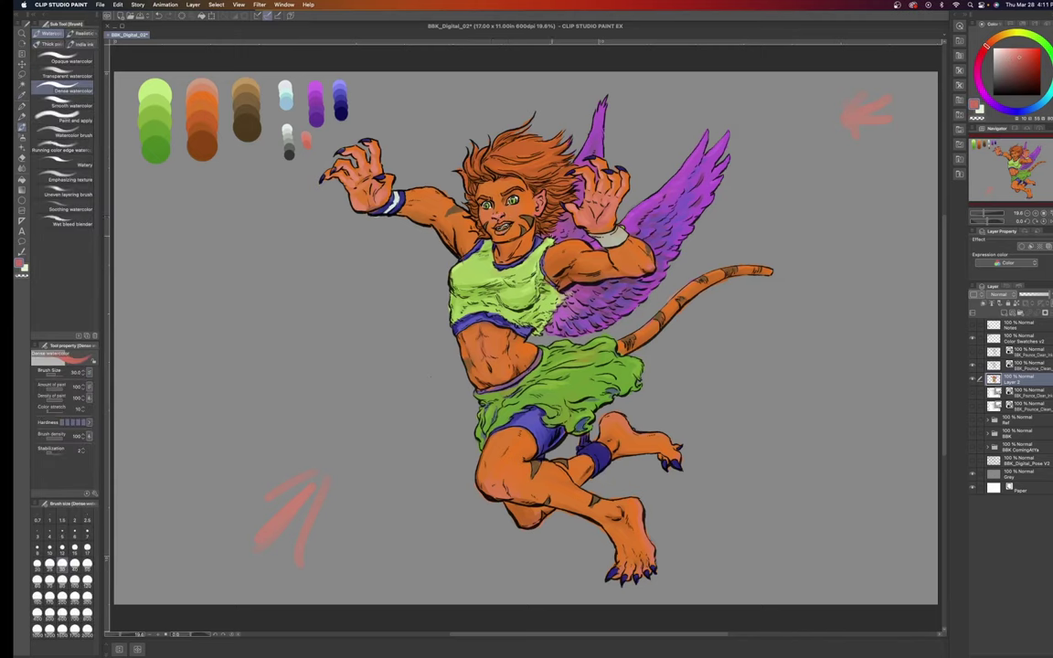
click(64, 61)
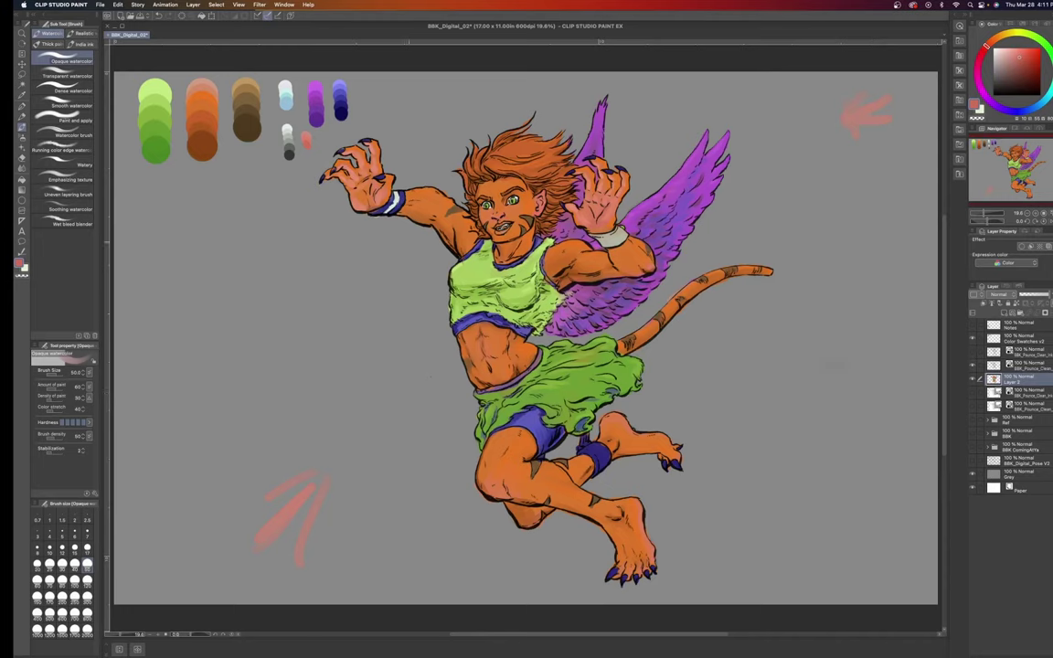
Touch up the pale wristband with light greens sampled from the green swatches, using Opaque watercolor and a small Dense watercolor brush.
key(i)
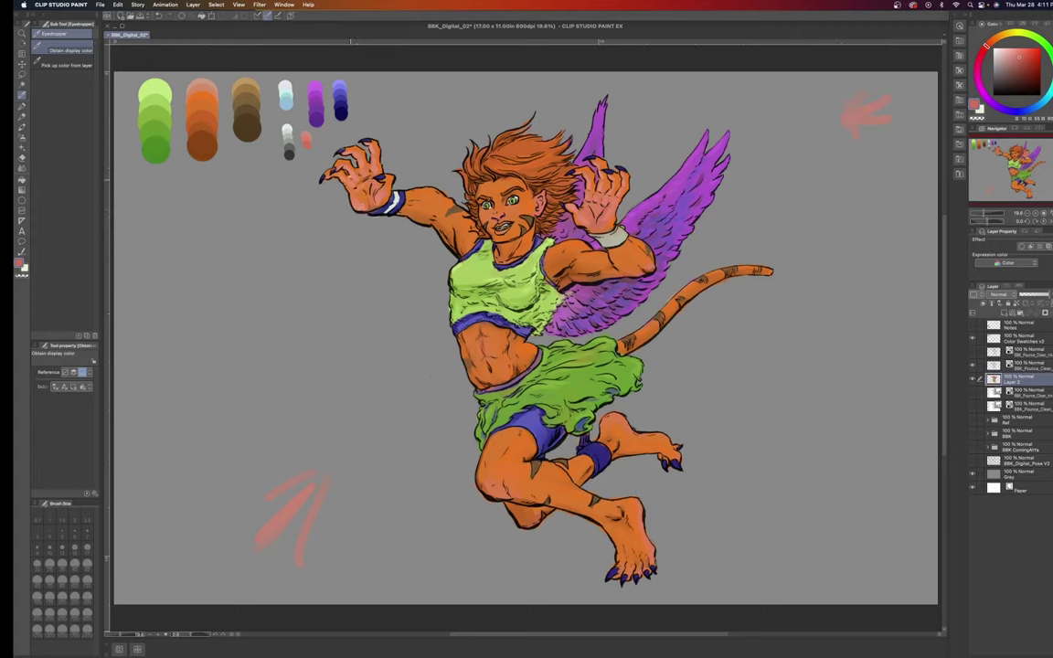
click(158, 107)
key(b)
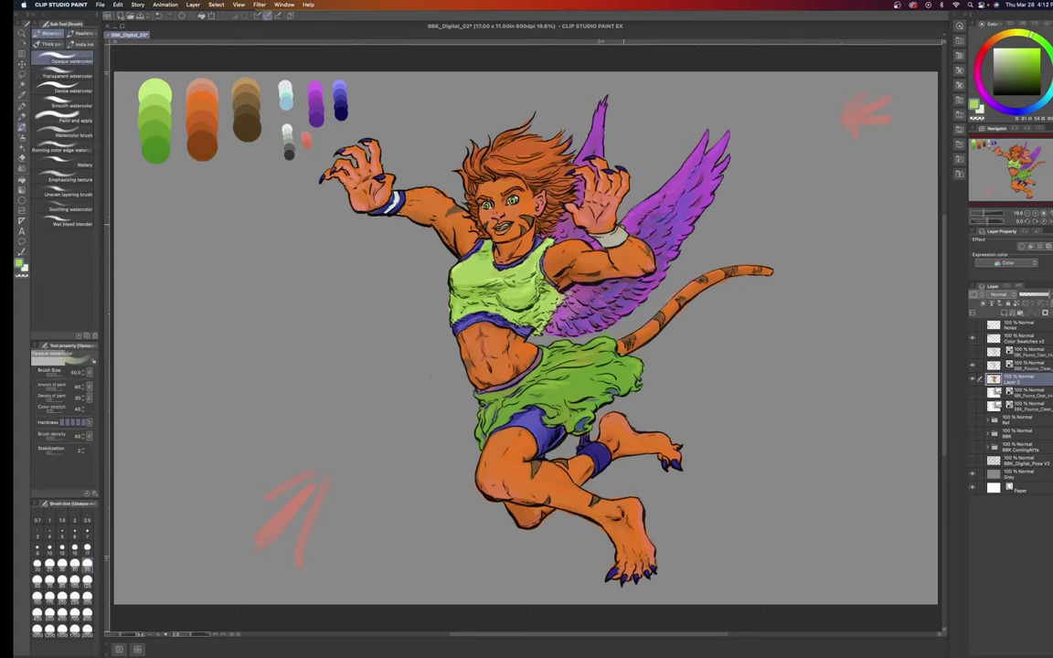
click(50, 563)
key(alt)
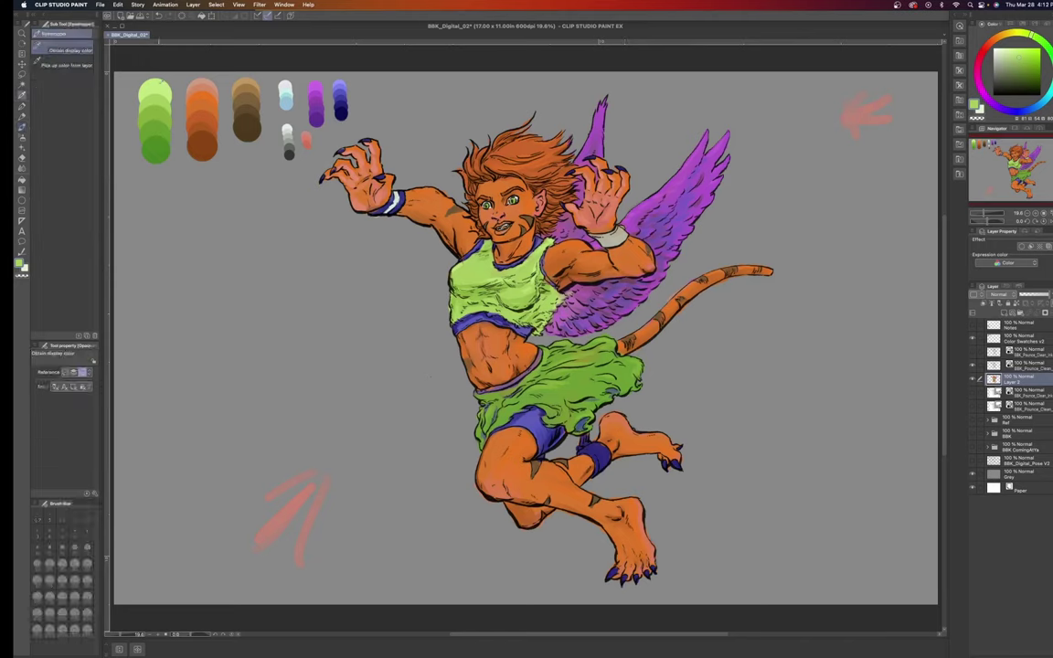
click(82, 92)
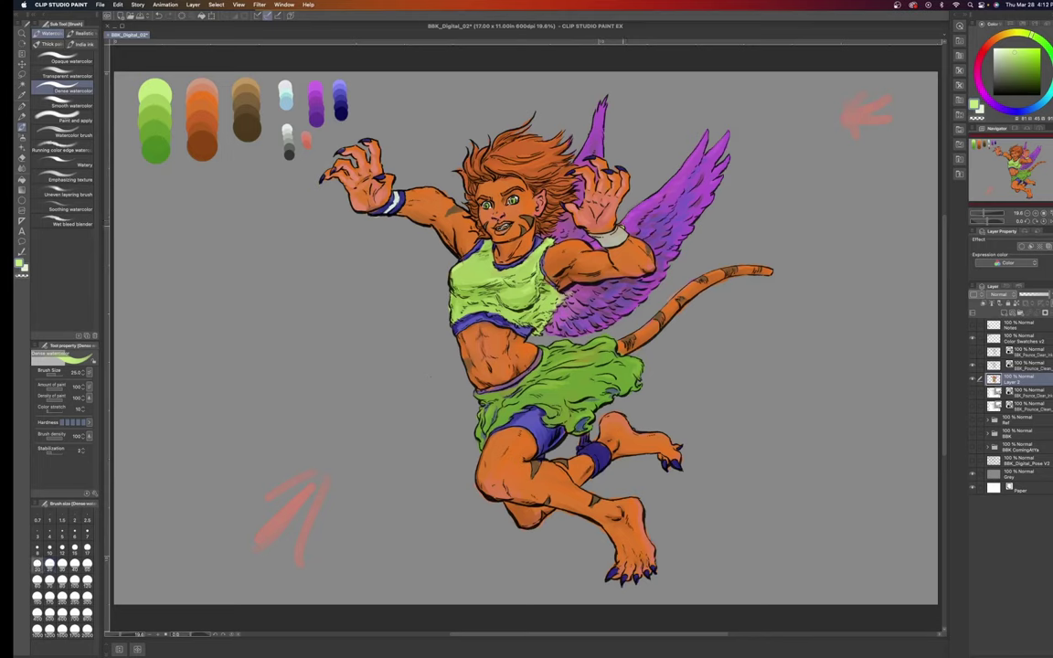
Shade the pale wristband with sampled grey and add light blue from the blue swatches, using Dense watercolor at sizes 20 and 40.
key(alt)
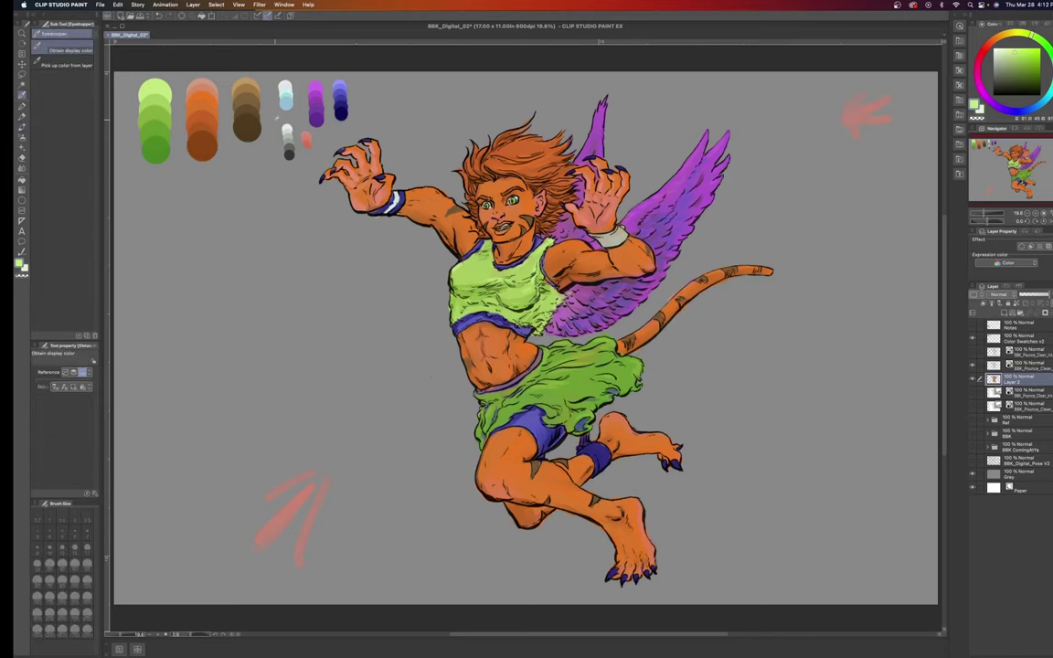
click(473, 141)
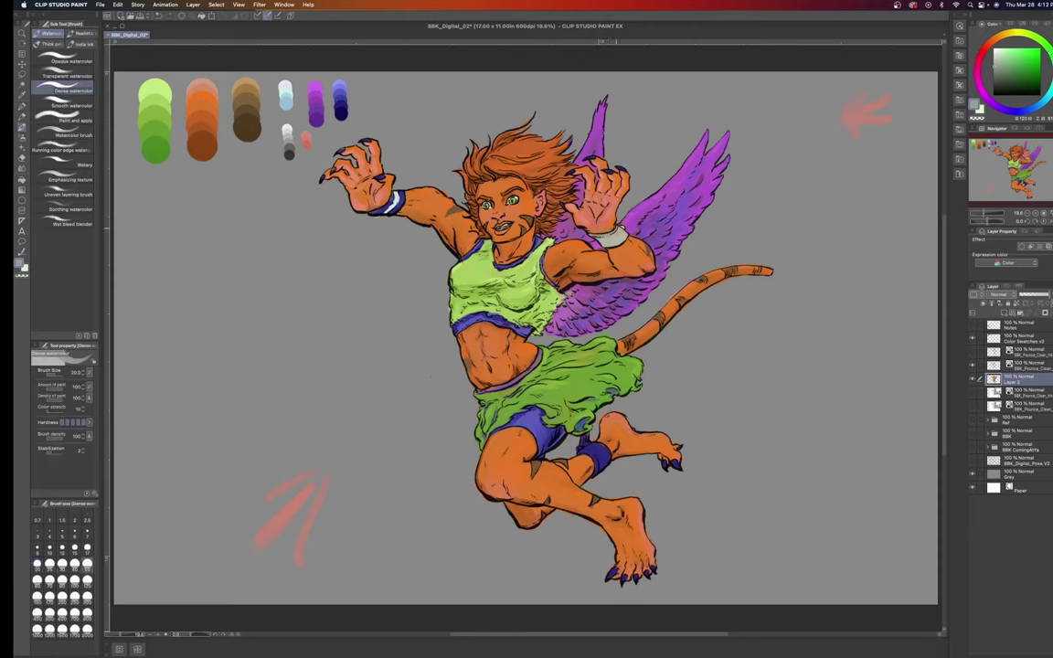
drag(599, 238, 627, 239)
key(i)
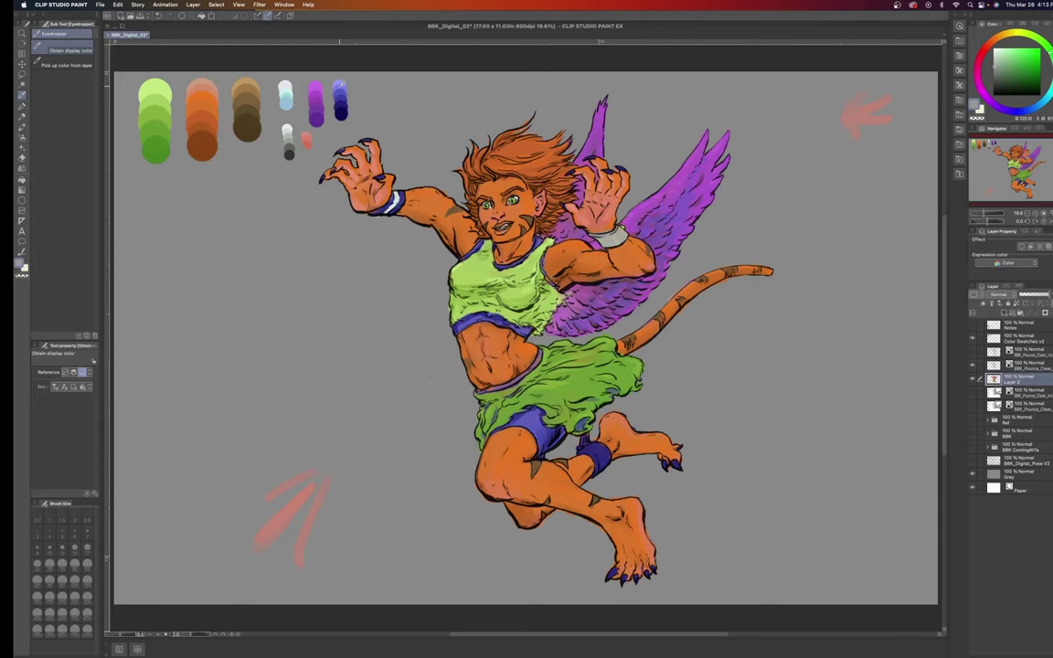
click(309, 80)
key(b)
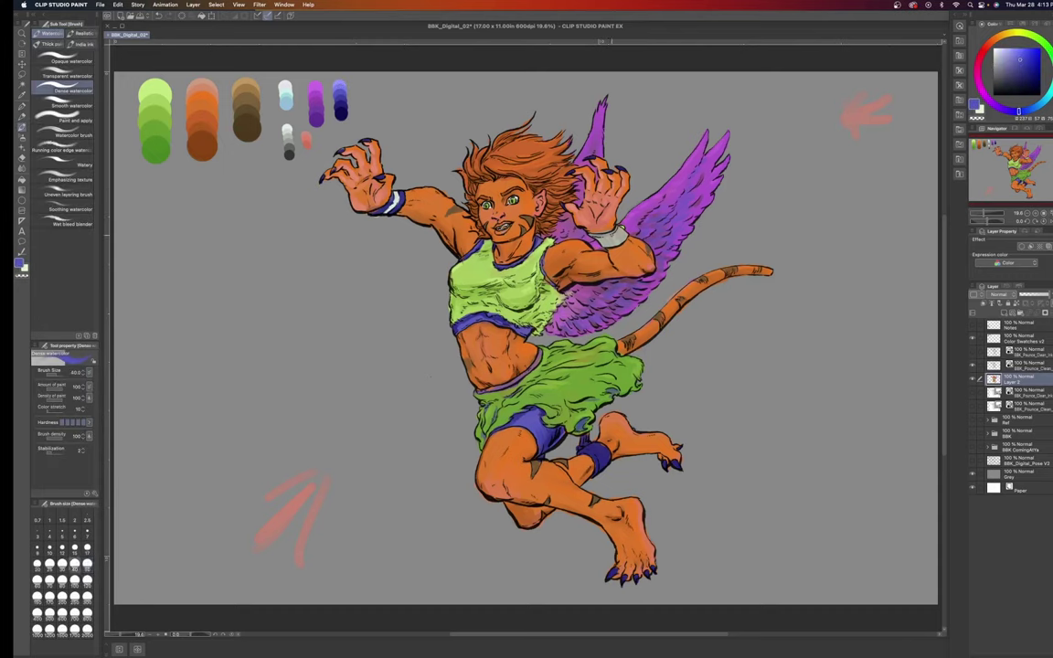
Shade the crop top and skirt with mid green sampled from the green swatches, using Dense watercolor at sizes 100, 30 and 70.
key(bracketright)
key(alt)
click(155, 128)
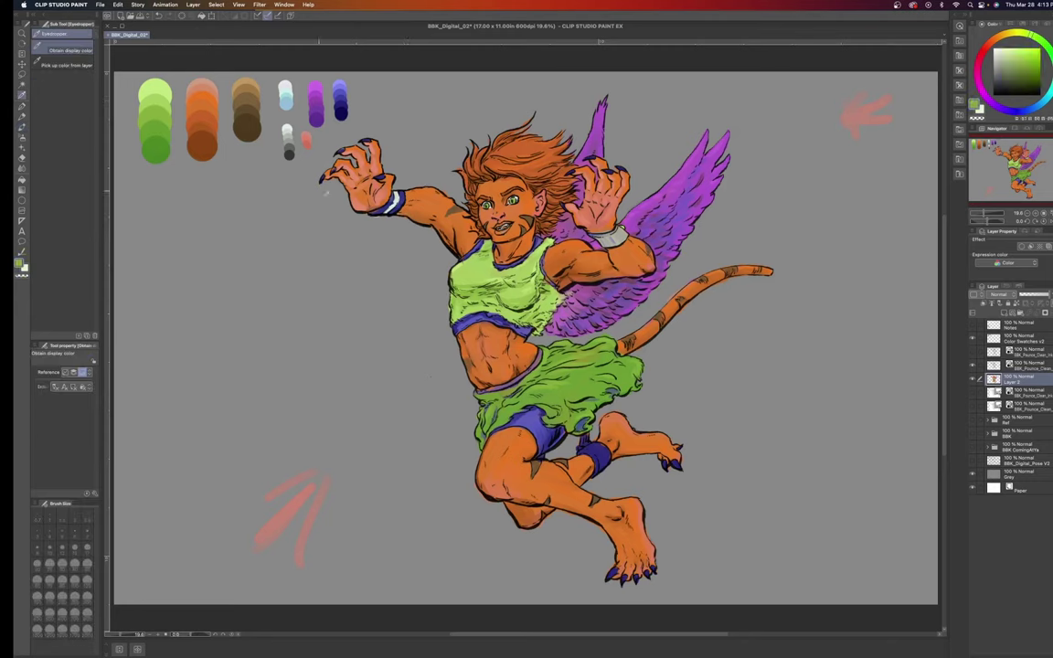
key(])
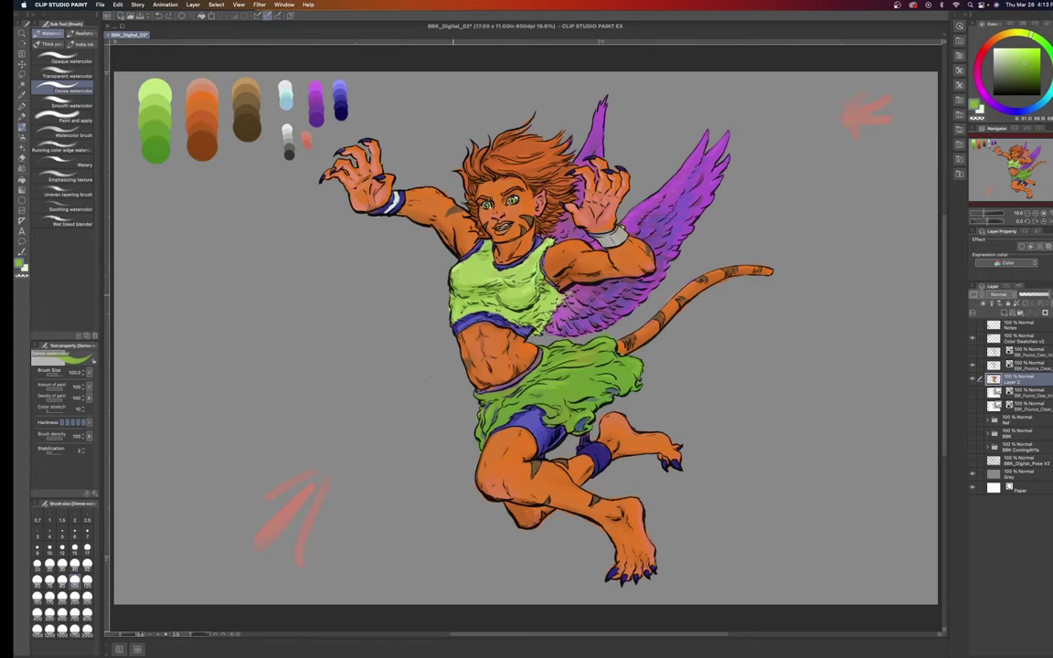
click(87, 563)
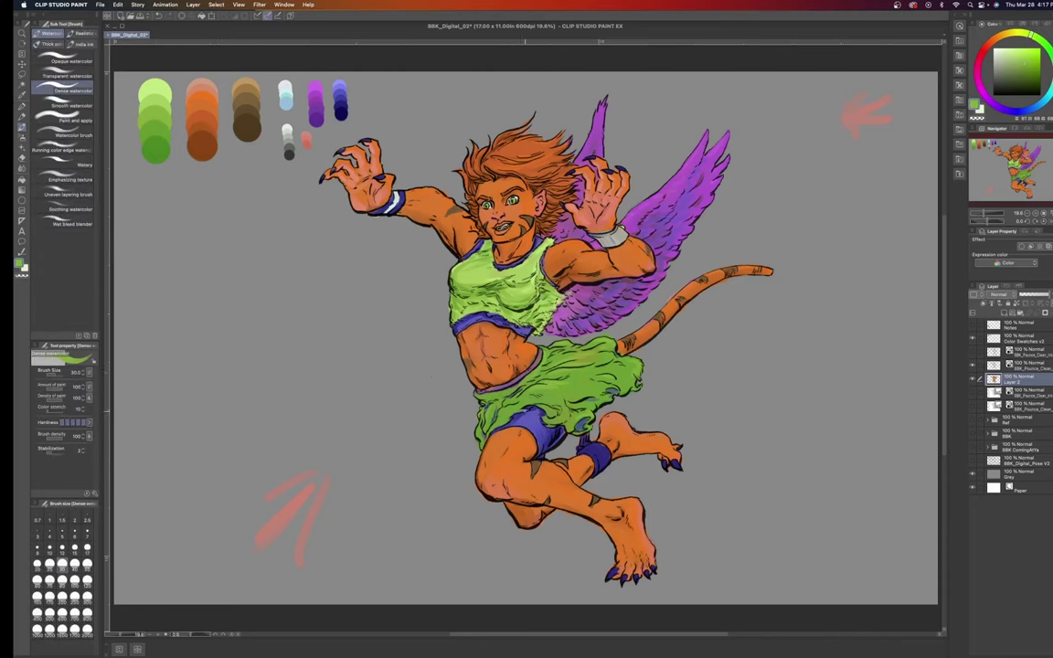
key(bracketleft)
key(bracketleft)
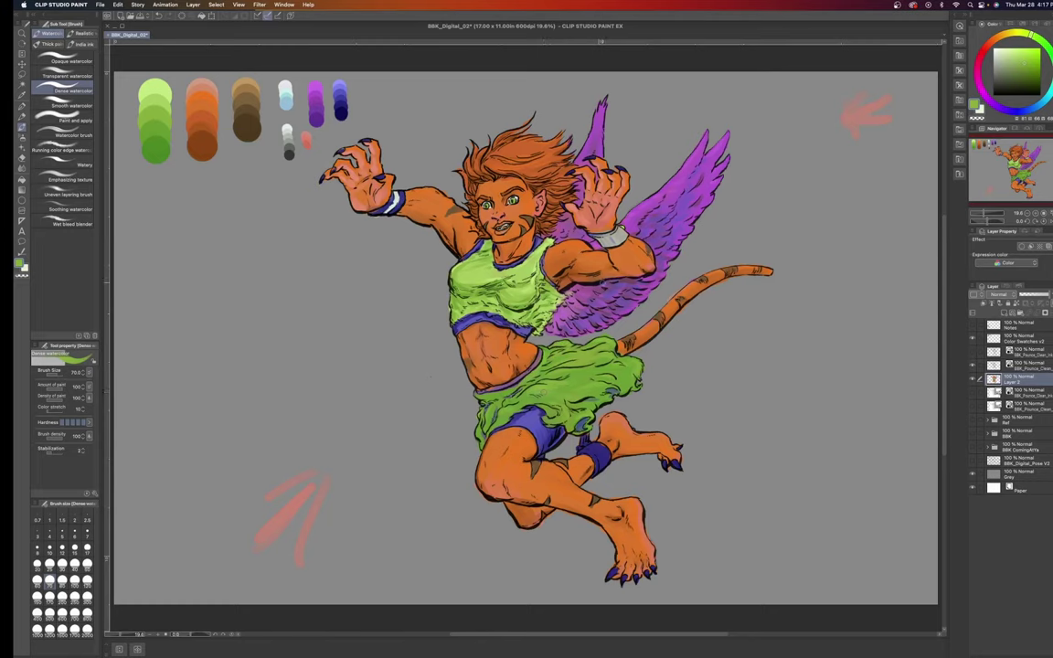
Refine the green clothing with lighter greens and dark green from the swatches, using Dense watercolor at sizes 70 and 30.
key(alt)
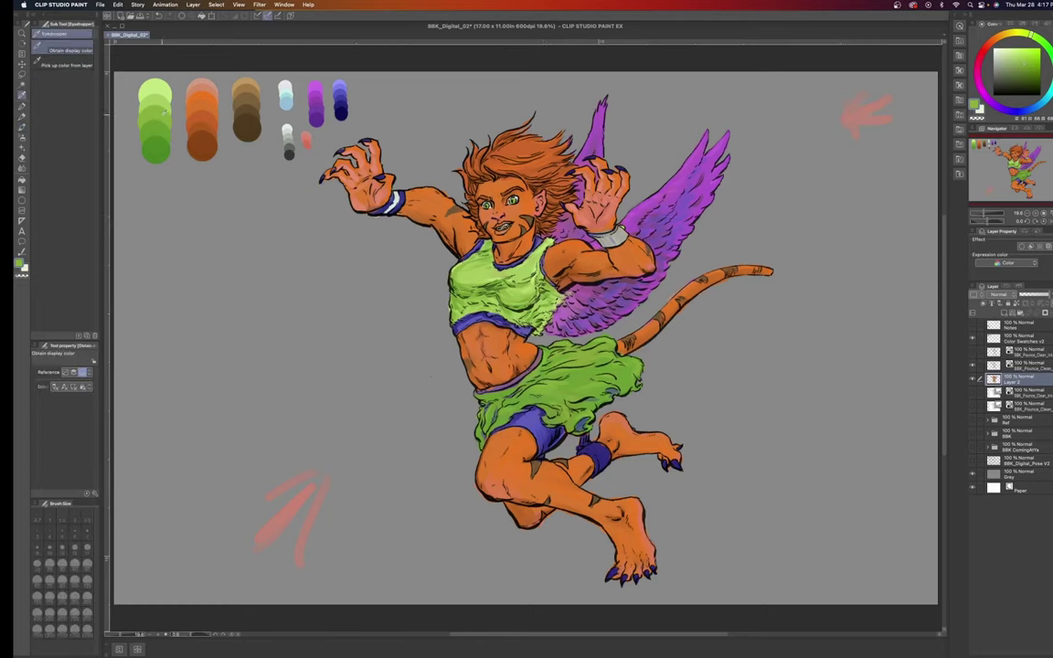
alt+click(164, 94)
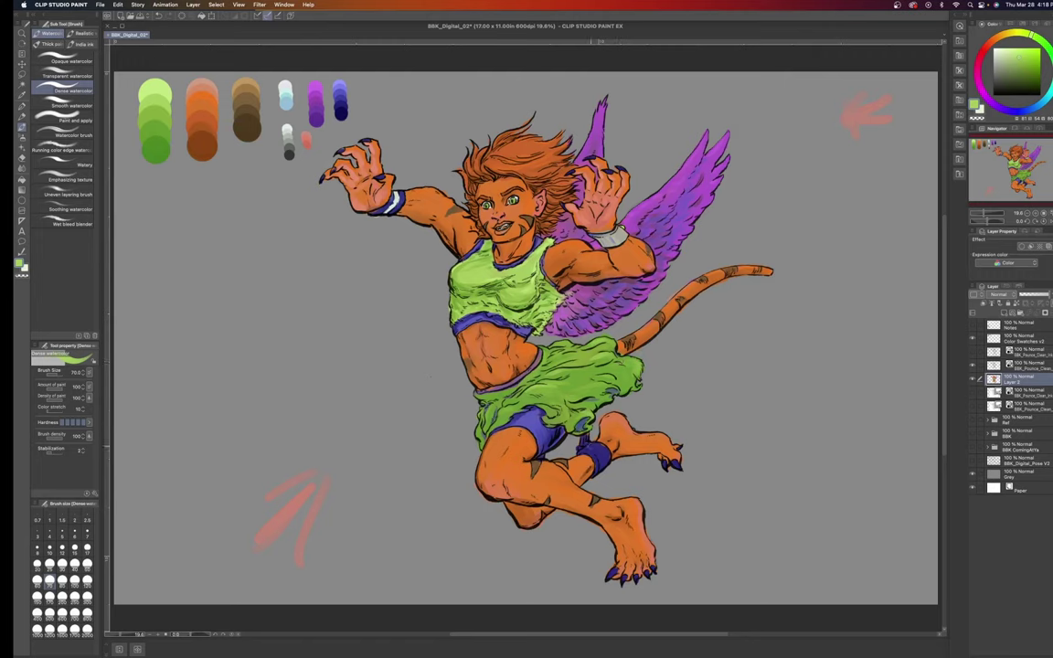
key(bracketleft)
key(bracketleft)
key(bracketleft)
key(bracketleft)
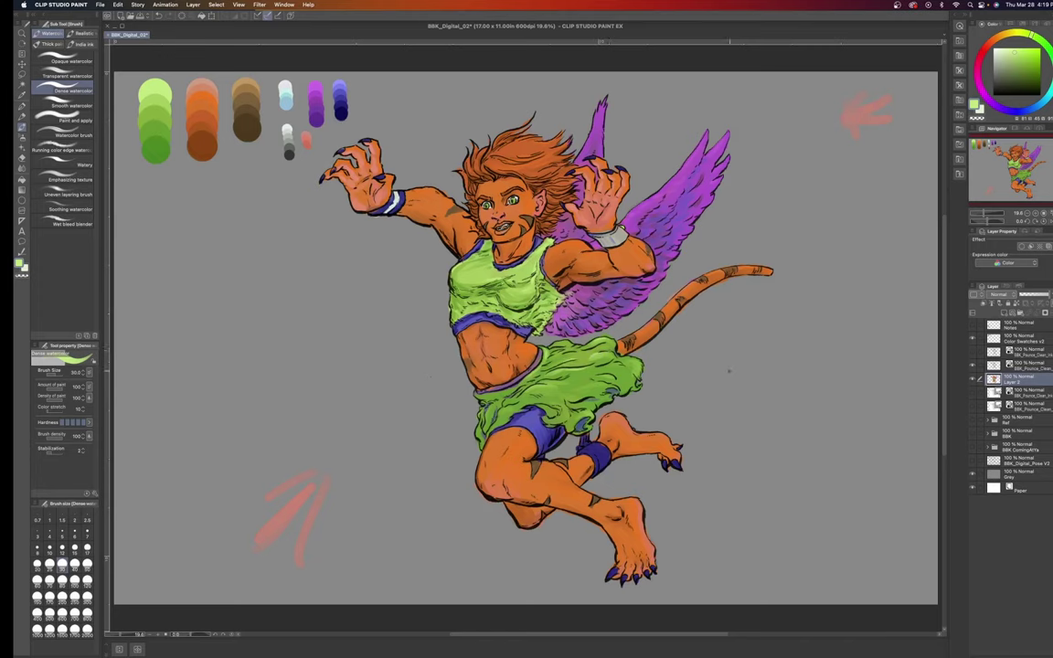
alt+click(142, 132)
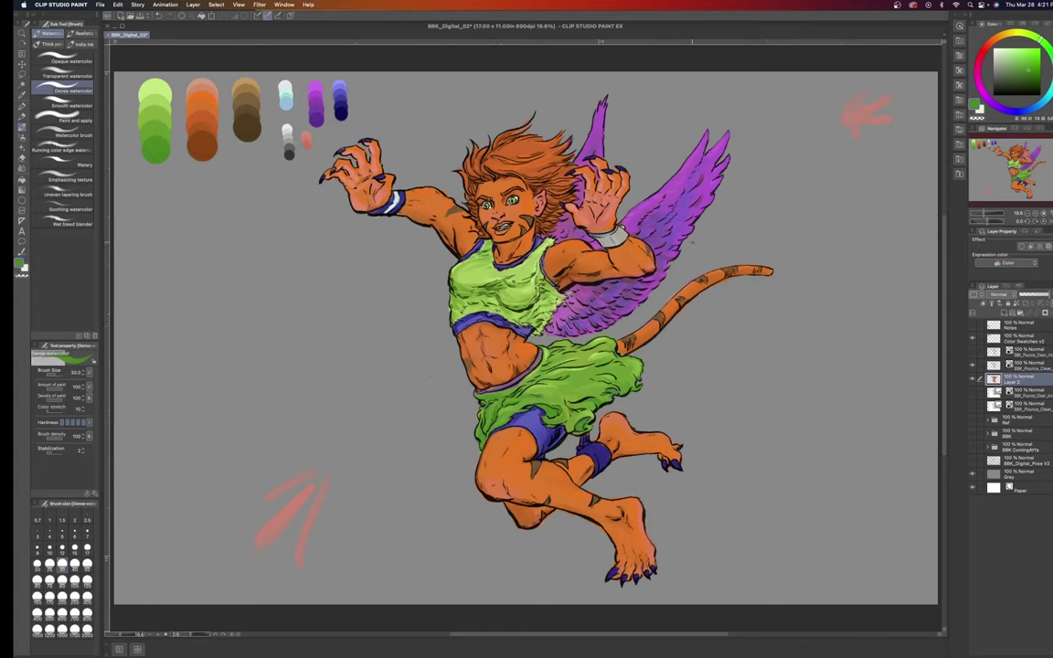
Darken the crop top's hem and the skirt's waistband with dark blue from the swatches, using Dense watercolor at sizes 30 and 40.
key(i)
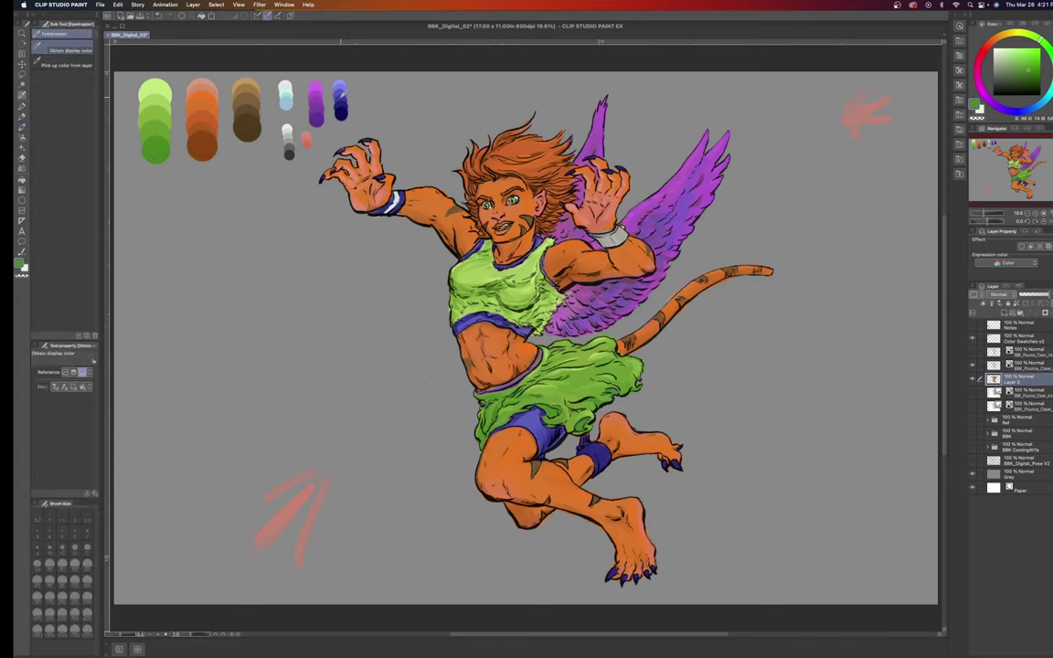
key(b)
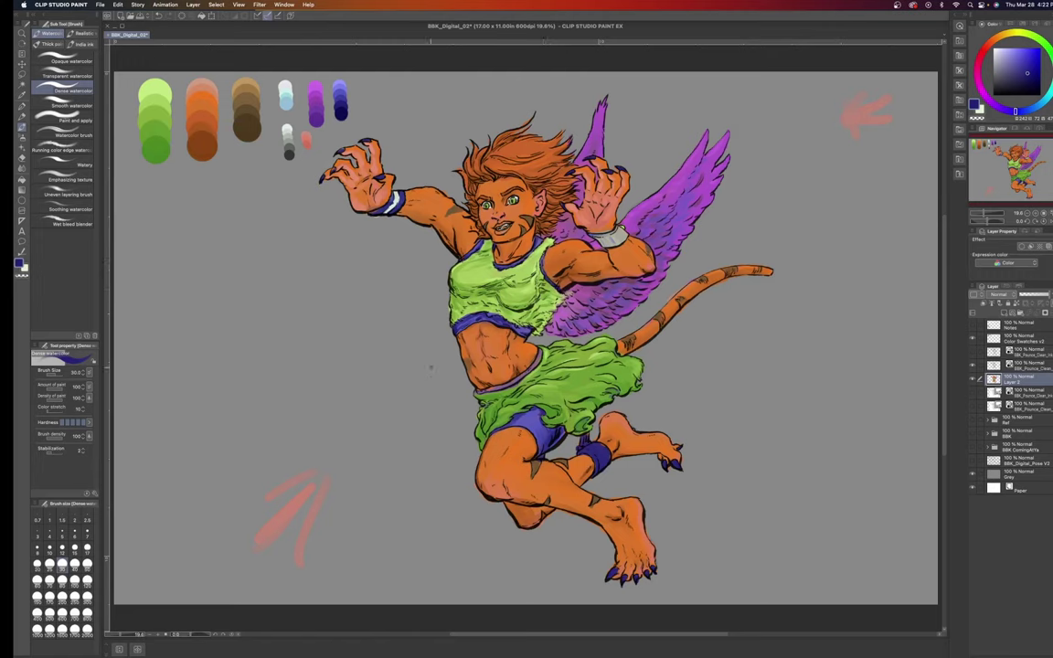
key(bracketleft)
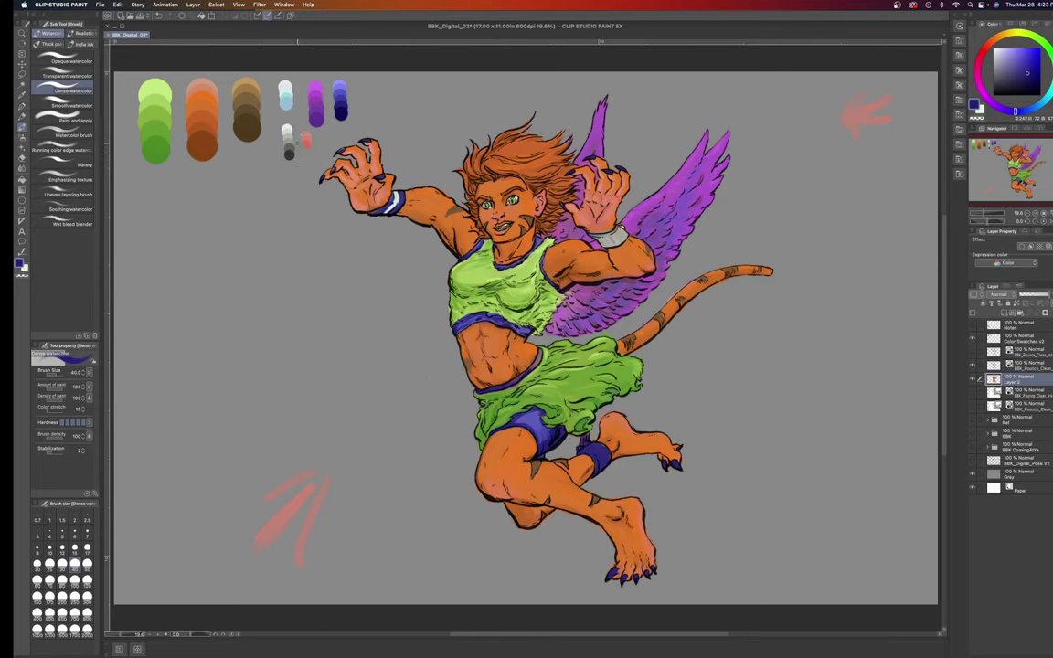
Rework the shorts and ankle band with light and sampled dark blues, using Dense watercolor at sizes 120 and 40.
alt+click(309, 84)
key(bracketright)
key(bracketright)
key(bracketright)
key(bracketright)
key(bracketright)
key(bracketright)
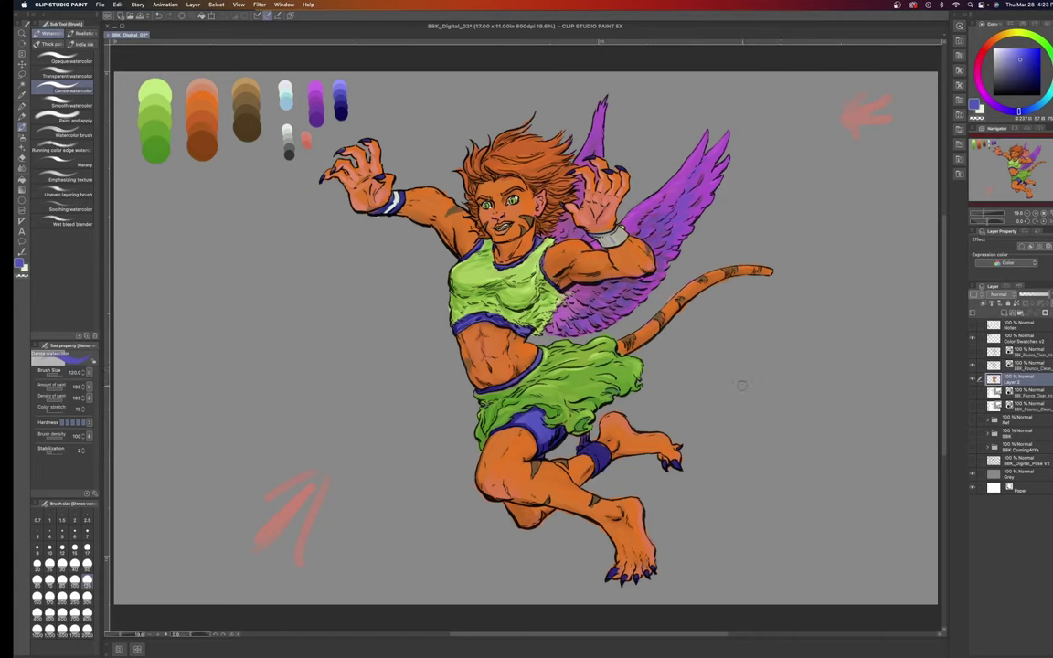
alt+click(548, 411)
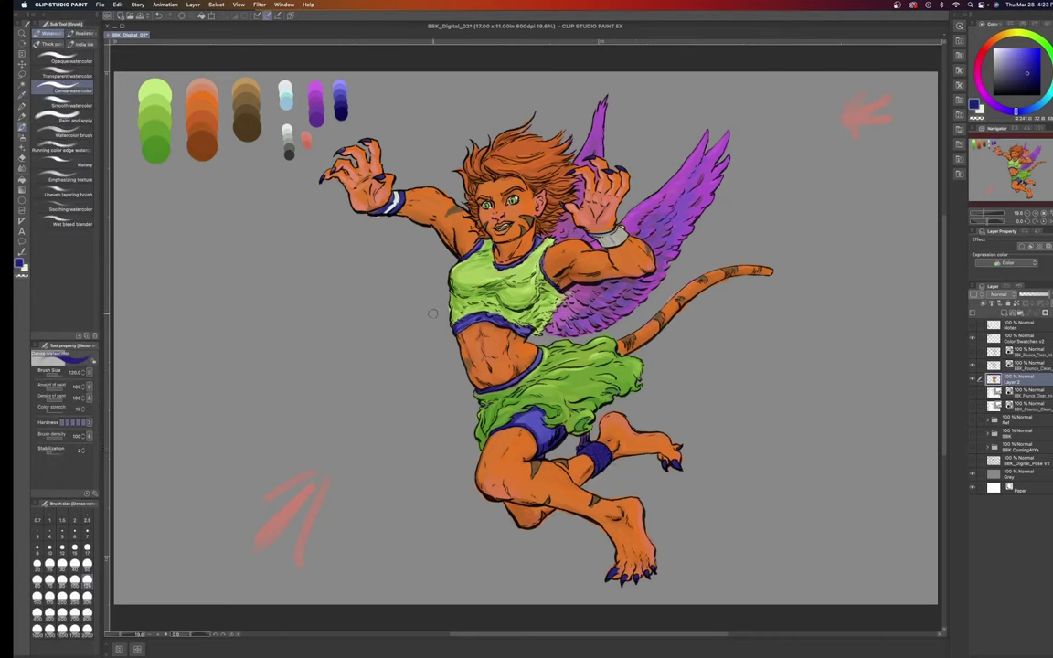
alt+click(502, 244)
key(bracketright)
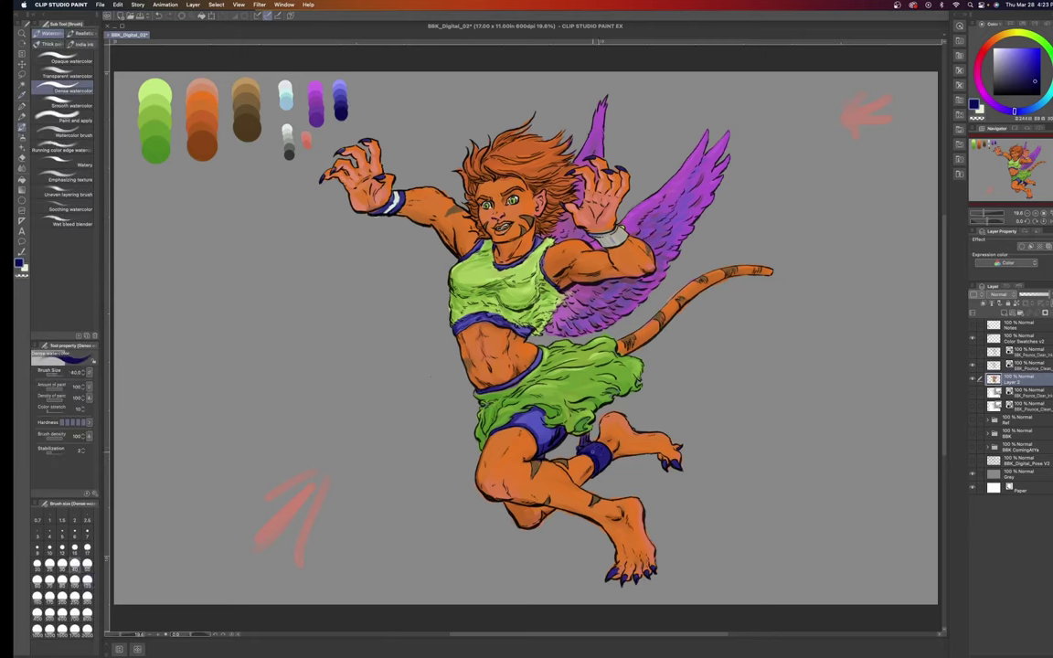
Add medium and light blue detail to the shorts and ankle band, using Dense watercolor at size 17.
key(bracketleft)
key(bracketleft)
key(bracketleft)
key(bracketleft)
key(i)
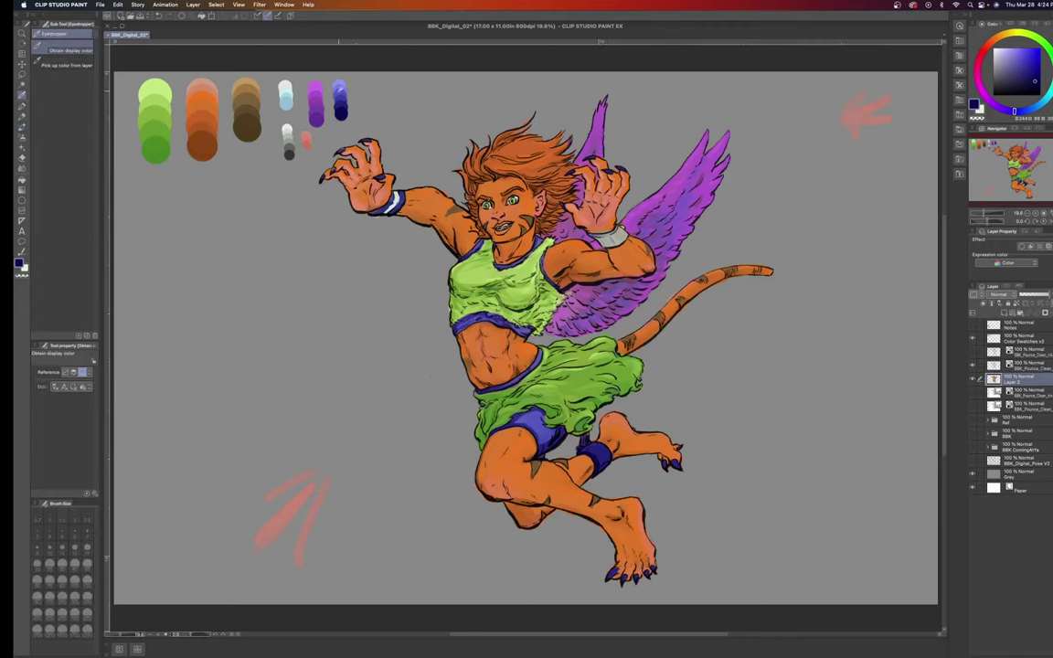
key(b)
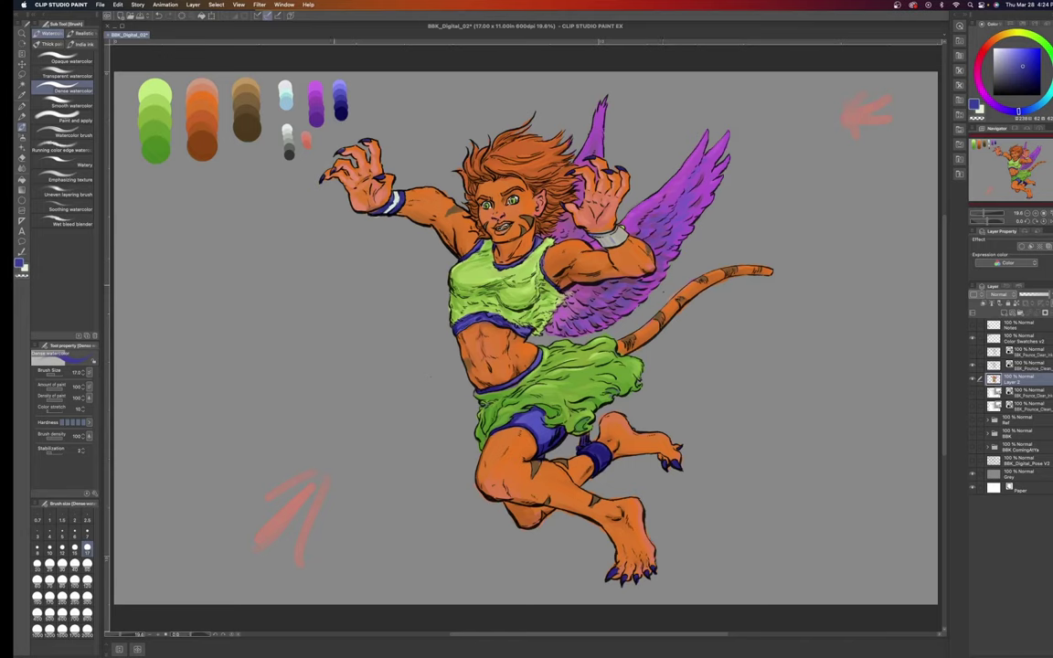
key(i)
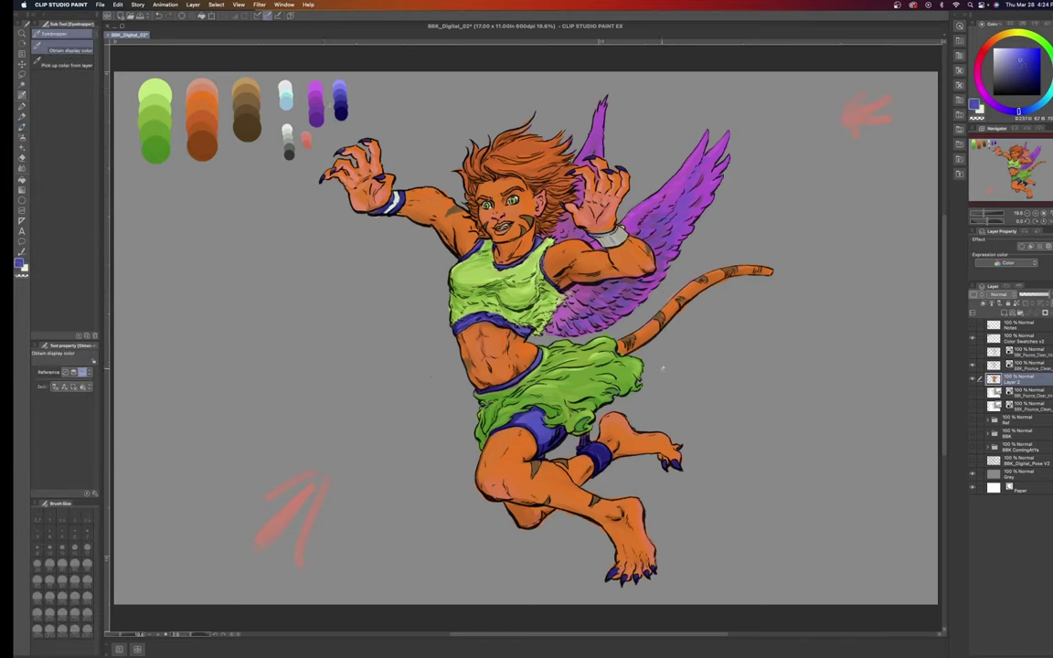
key(b)
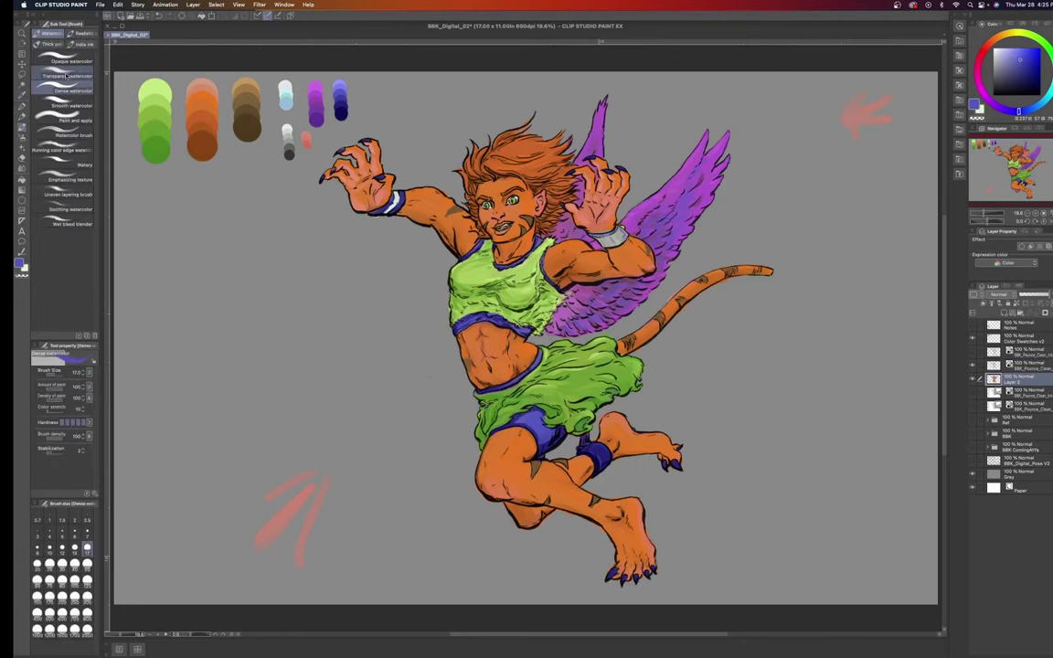
Blend the pale wristband with sampled grey using Opaque watercolor, and pick up dark blue from the swatches at size 60.
key(b)
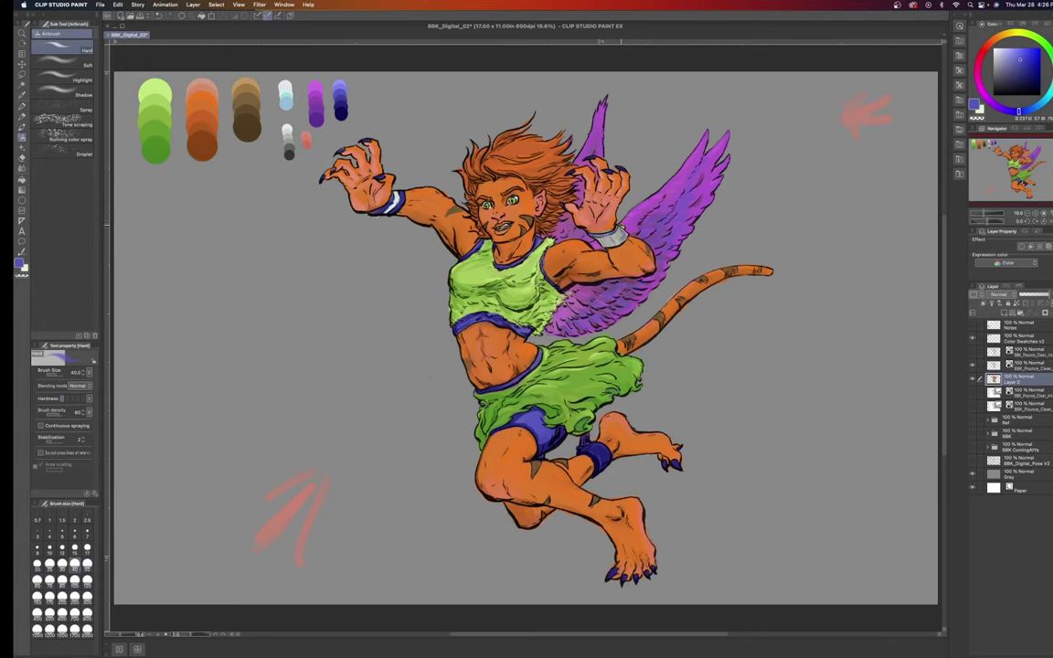
key(b)
key(bracketright)
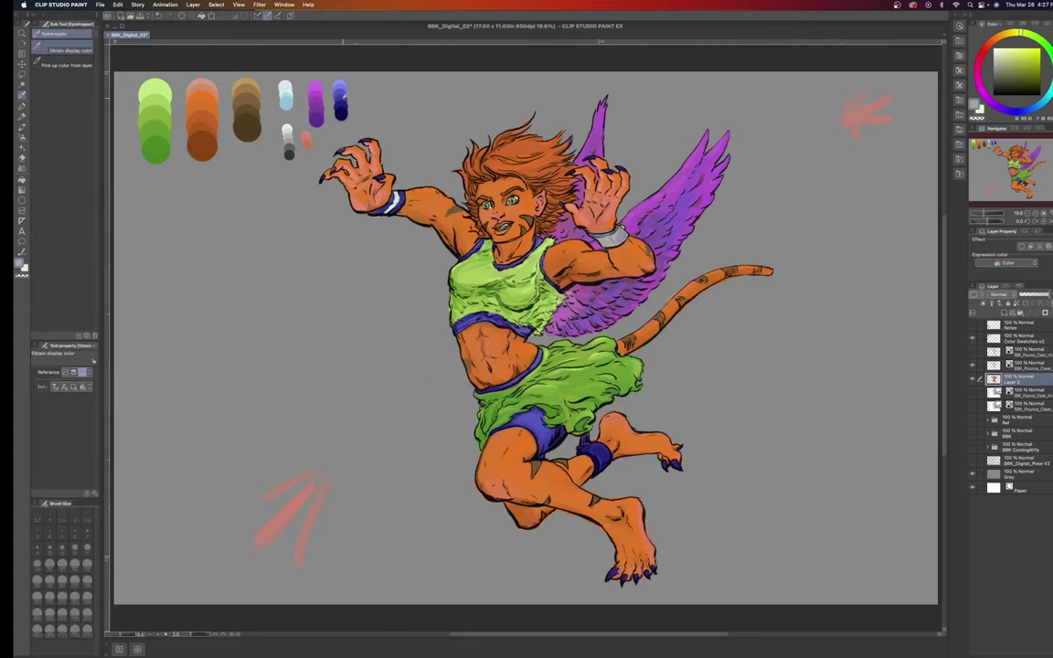
alt+click(311, 91)
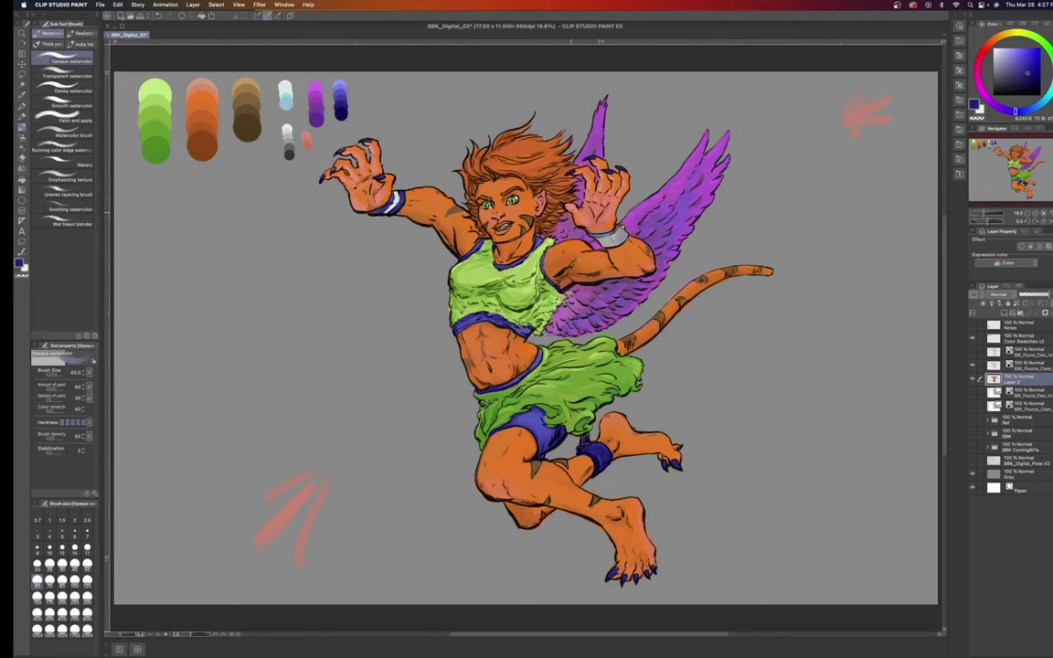
Touch up the face with sampled orange and pink, using Dense watercolor at size 17.
scroll(440, 331, up, 6)
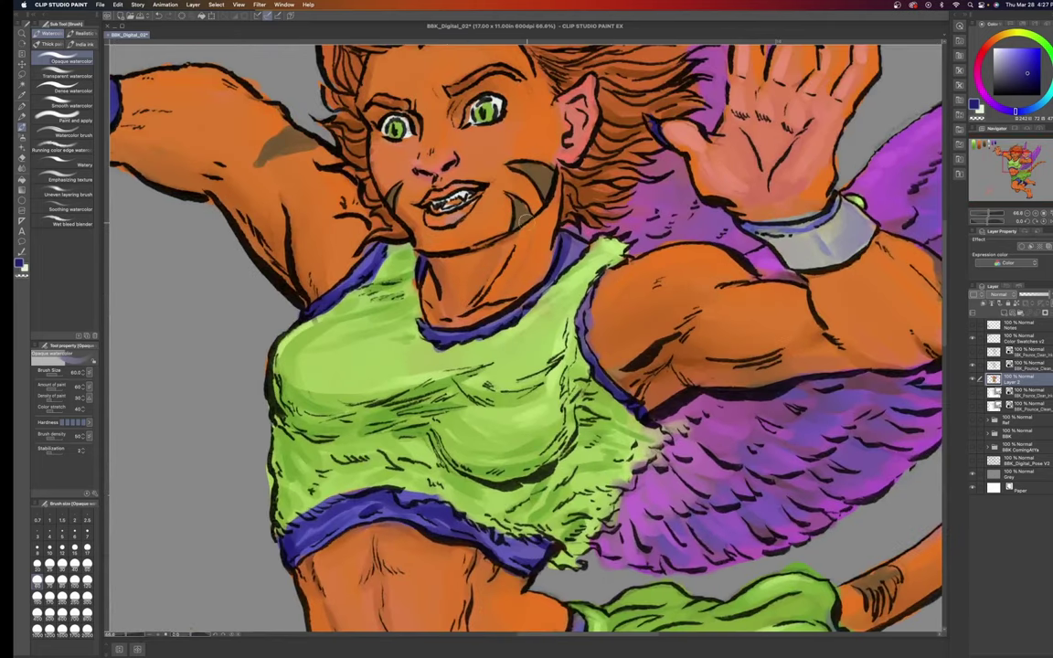
key(alt)
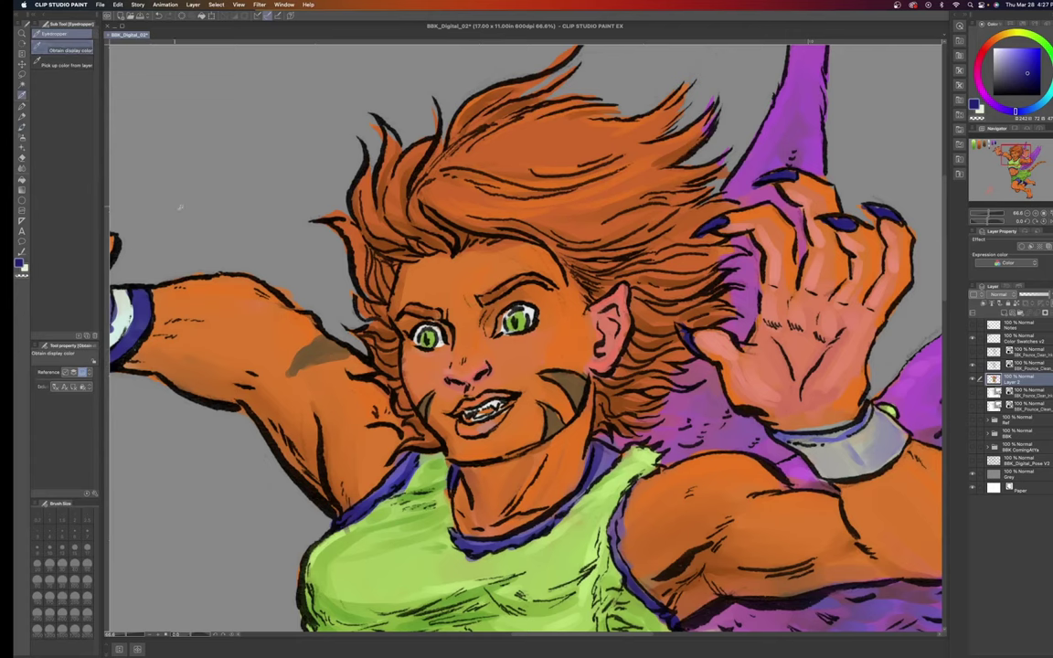
key(alt)
alt+click(407, 379)
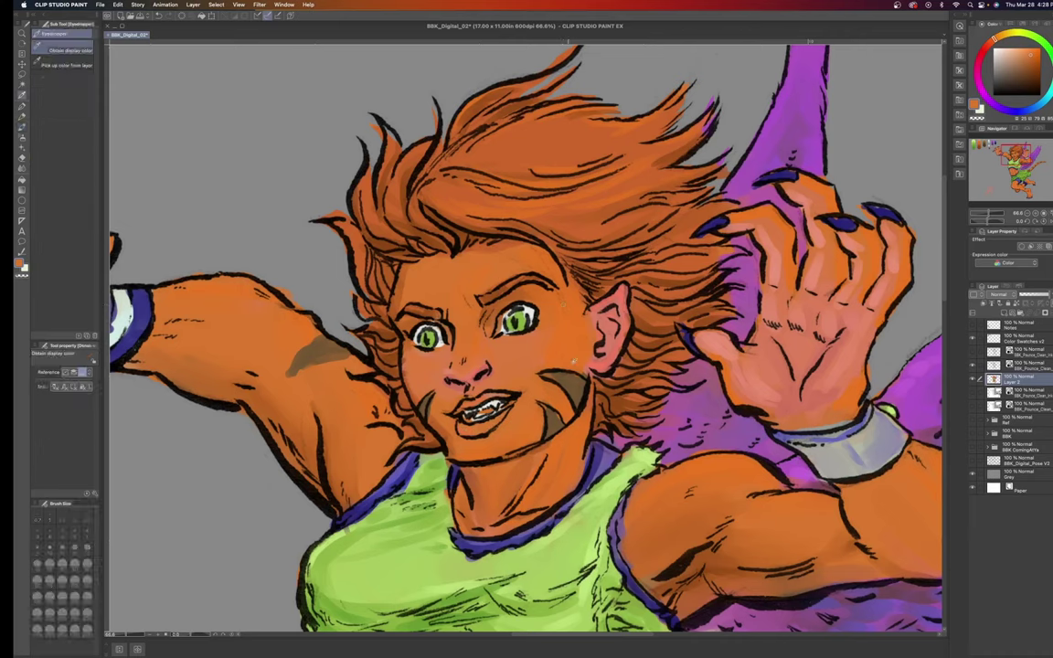
alt+click(489, 338)
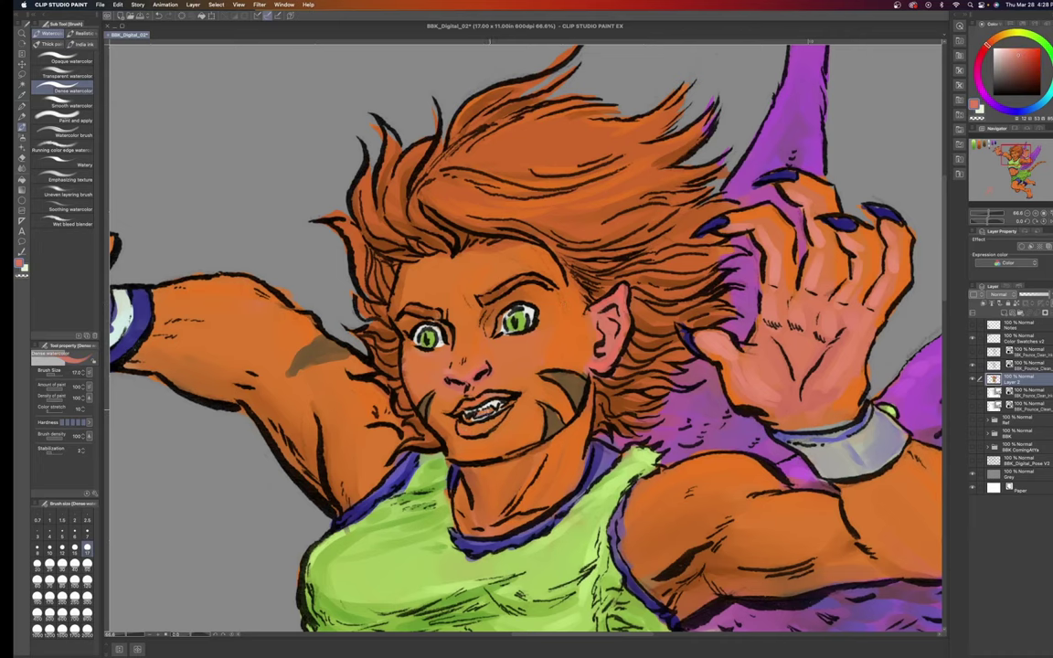
Paint the teeth off-white and tint the inside of the mouth with a redder hue, using Dense watercolor at size 17.
alt+click(421, 368)
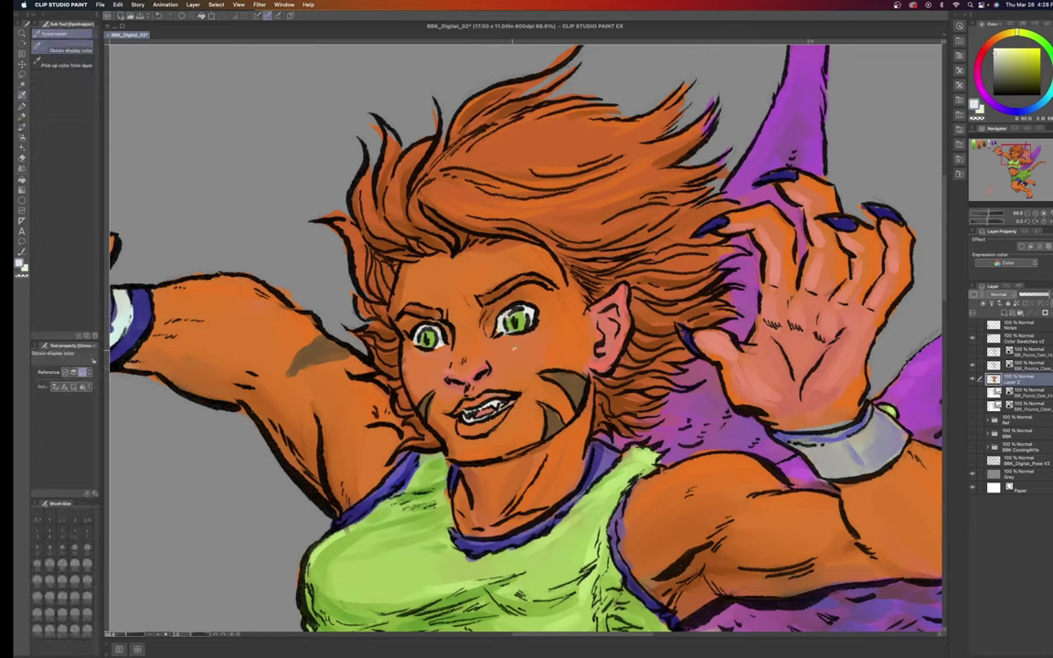
alt+click(407, 225)
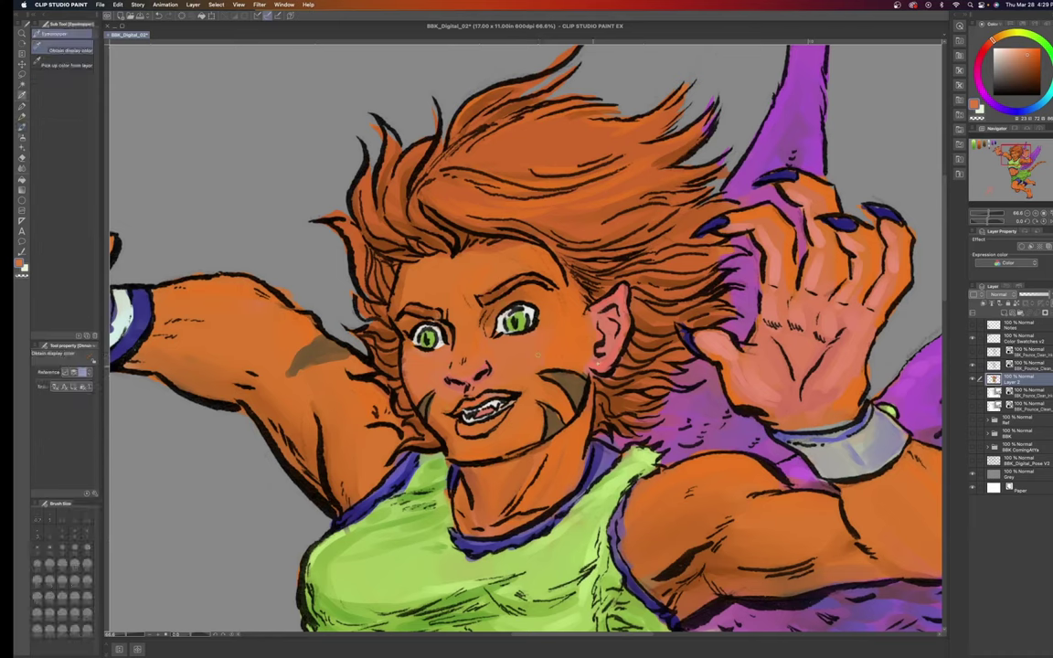
click(986, 46)
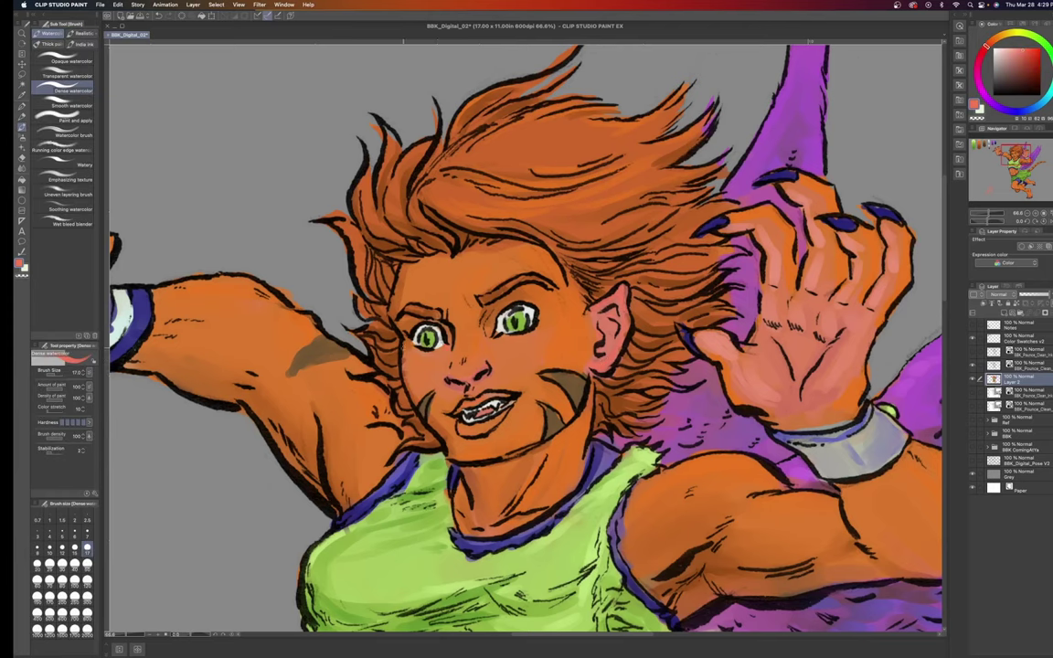
Refine the irises with greens sampled from the eyes and clothing, using Dense watercolor at sizes 17 and 8.
alt+click(516, 320)
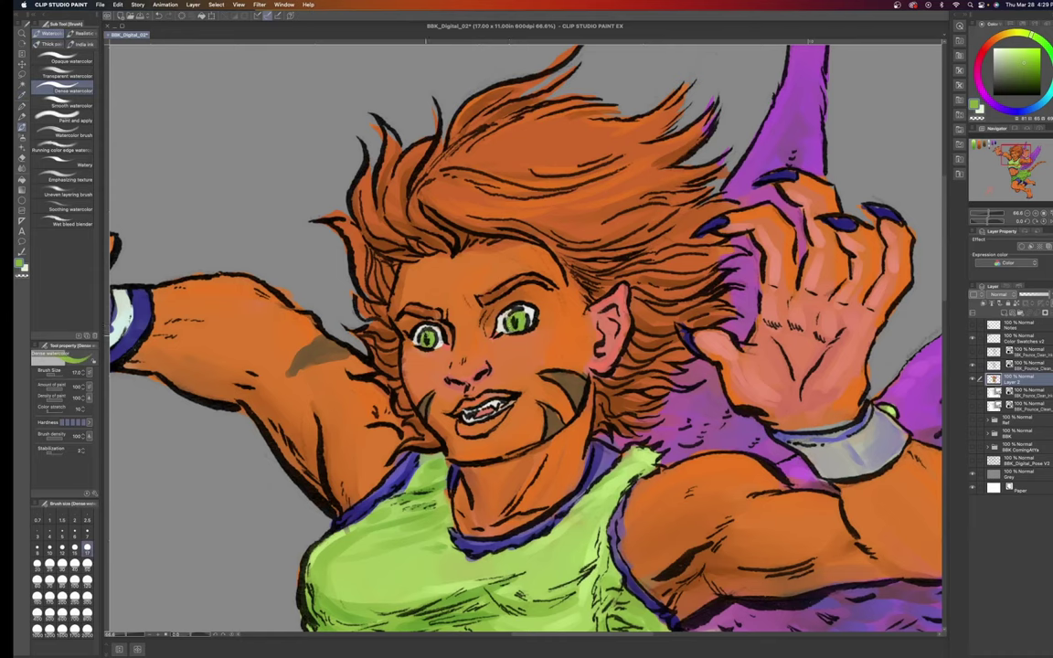
key(alt)
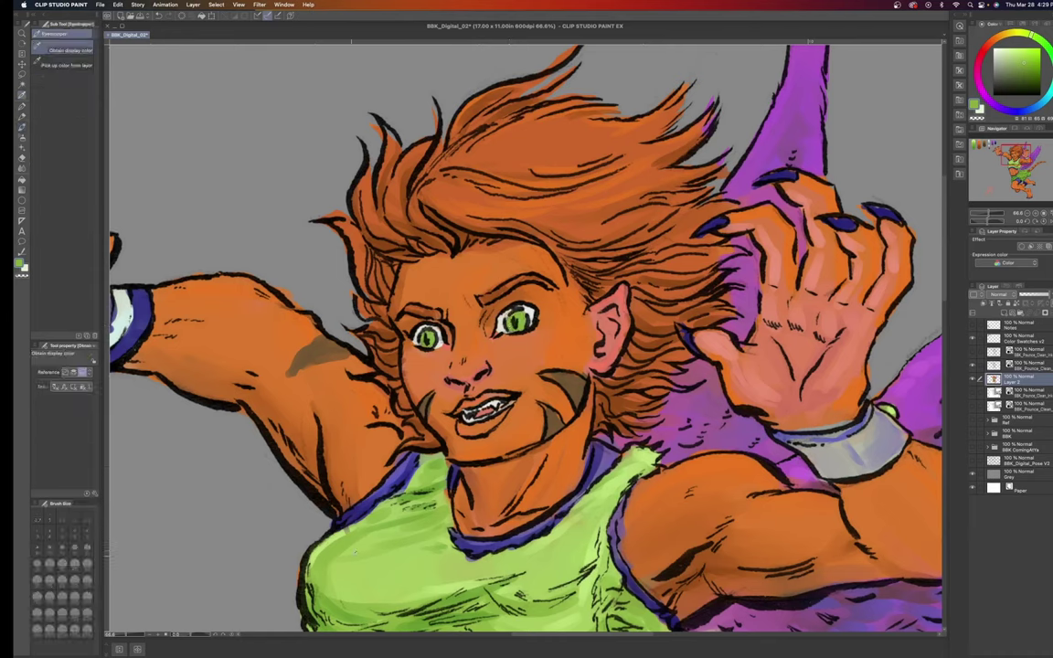
key(alt)
click(37, 547)
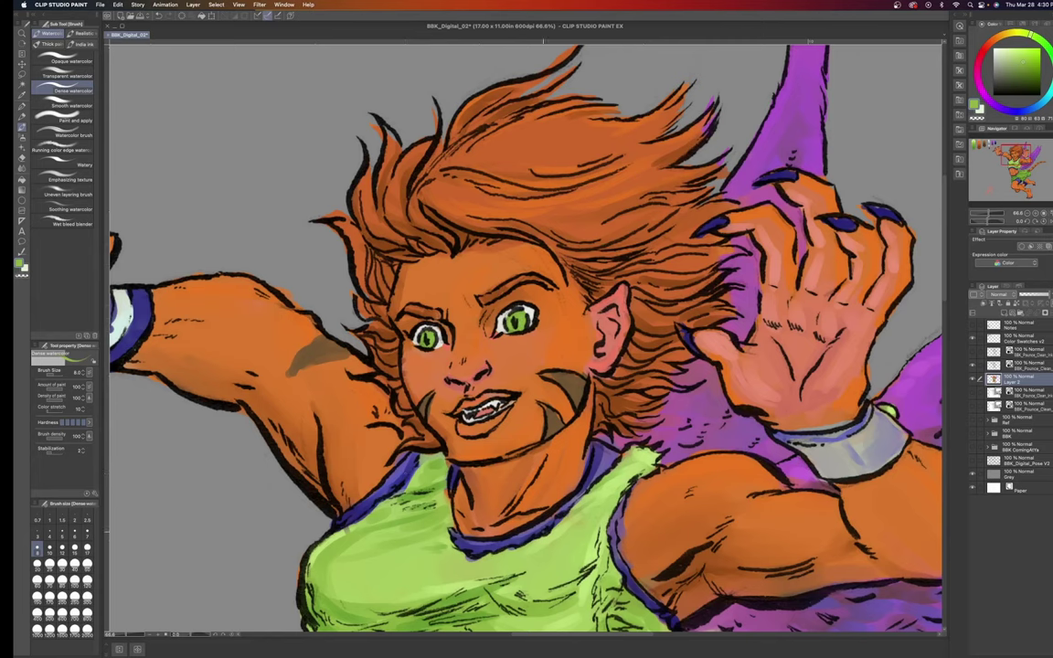
Refine the irises with sampled light green and touch up the face with orange, using Dense watercolor at sizes 8 and 20.
key(alt)
key(alt)
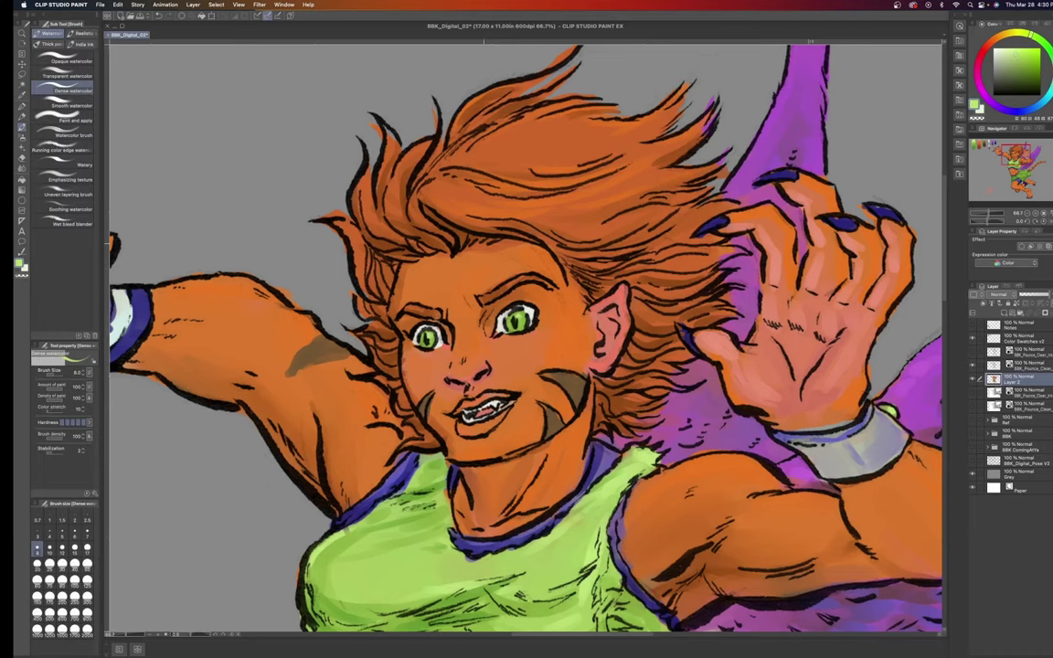
key(alt)
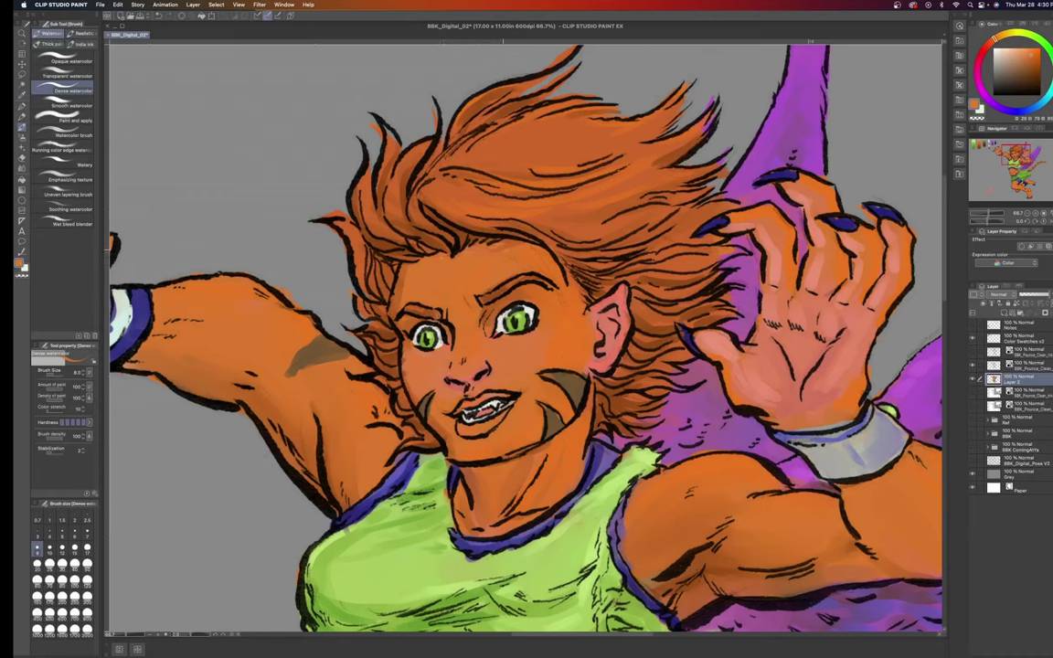
key(bracketright)
key(bracketright)
key(bracketright)
key(bracketright)
key(bracketright)
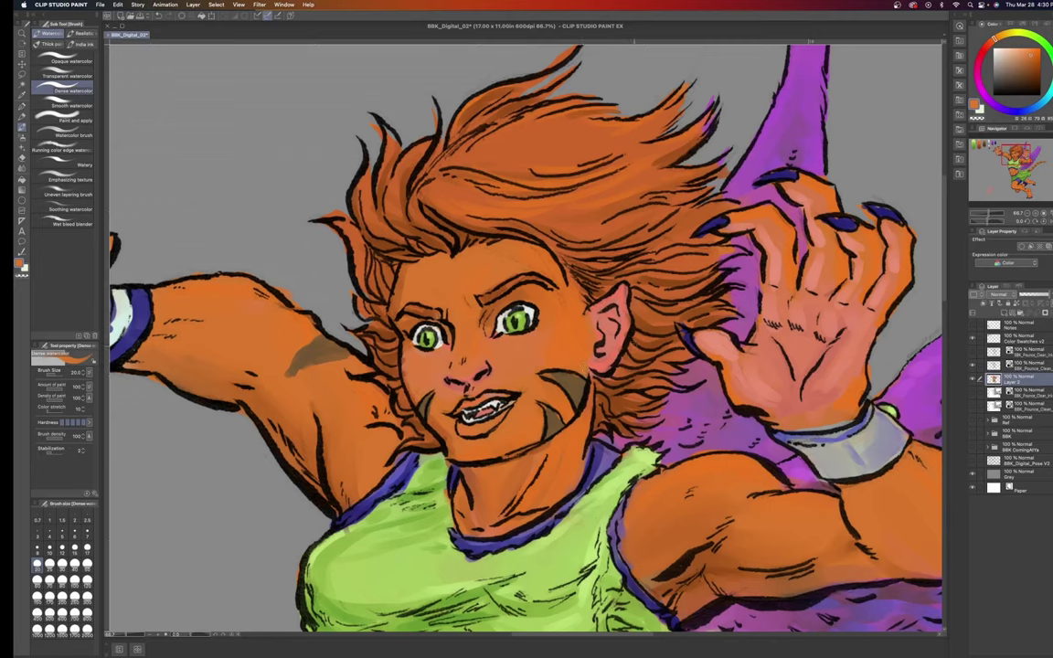
Sample the brown and touch up the fur stripes with Dense watercolor.
scroll(475, 356, down, 10)
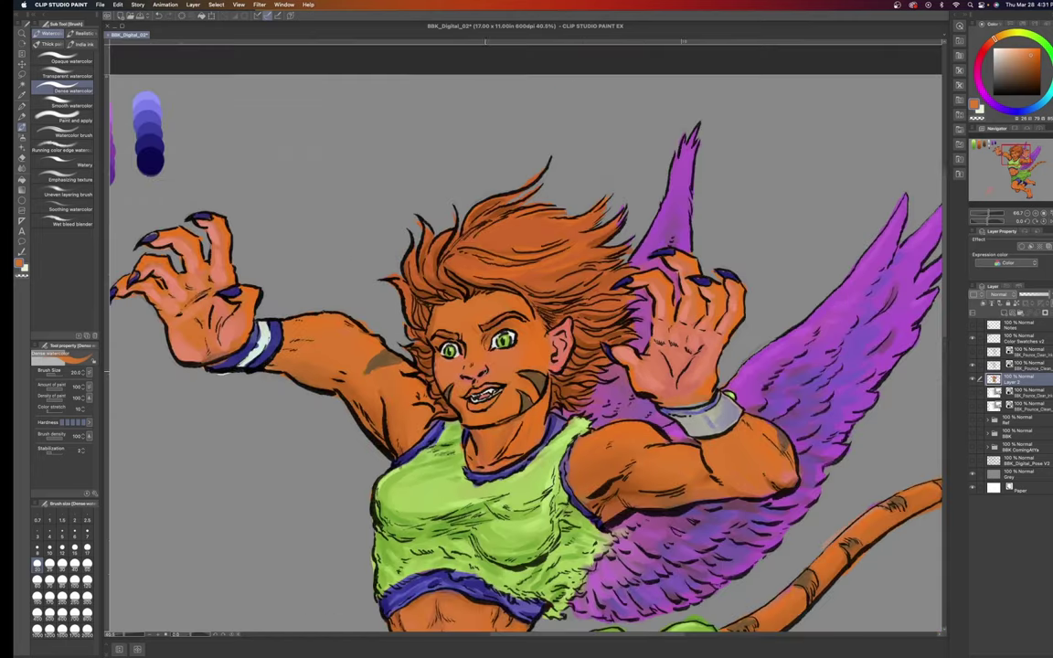
key(i)
key(b)
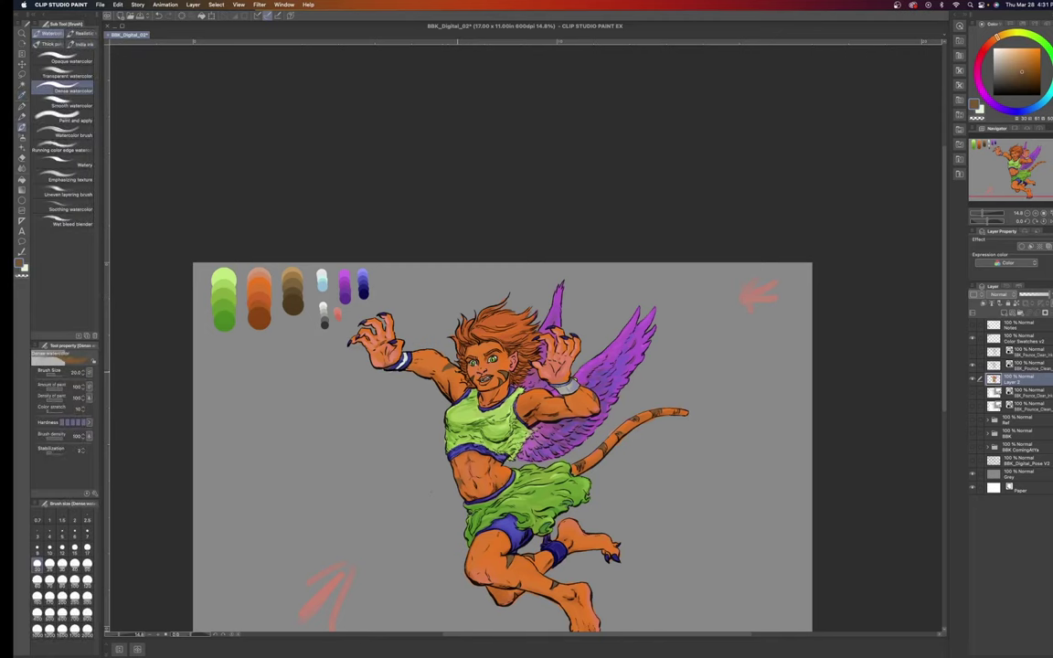
key(bracketright)
key(bracketright)
key(bracketright)
key(bracketright)
key(bracketleft)
key(bracketleft)
Erase colour spilling outside the wing and tail outlines with the Kneaded eraser at sizes 15 and 50.
scroll(554, 343, up, 5)
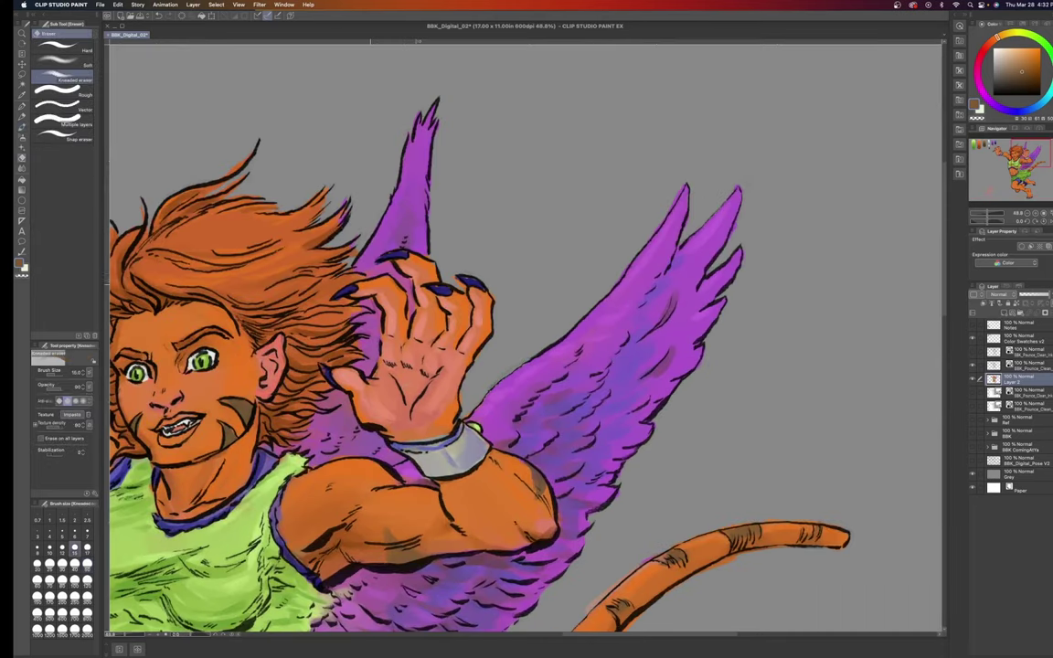
key(e)
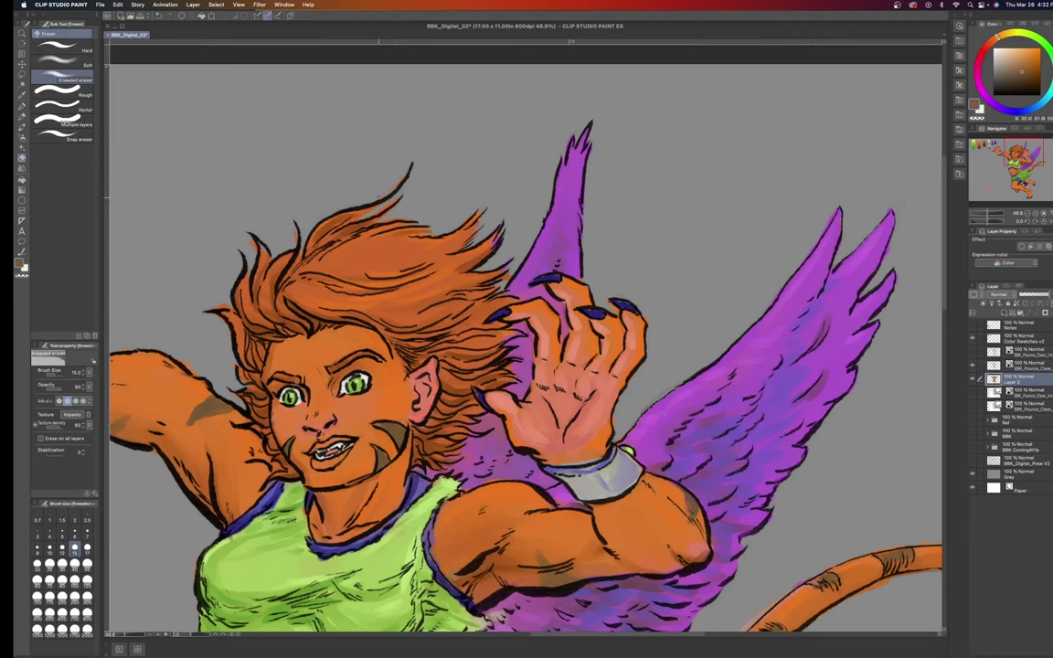
drag(777, 365, 558, 242)
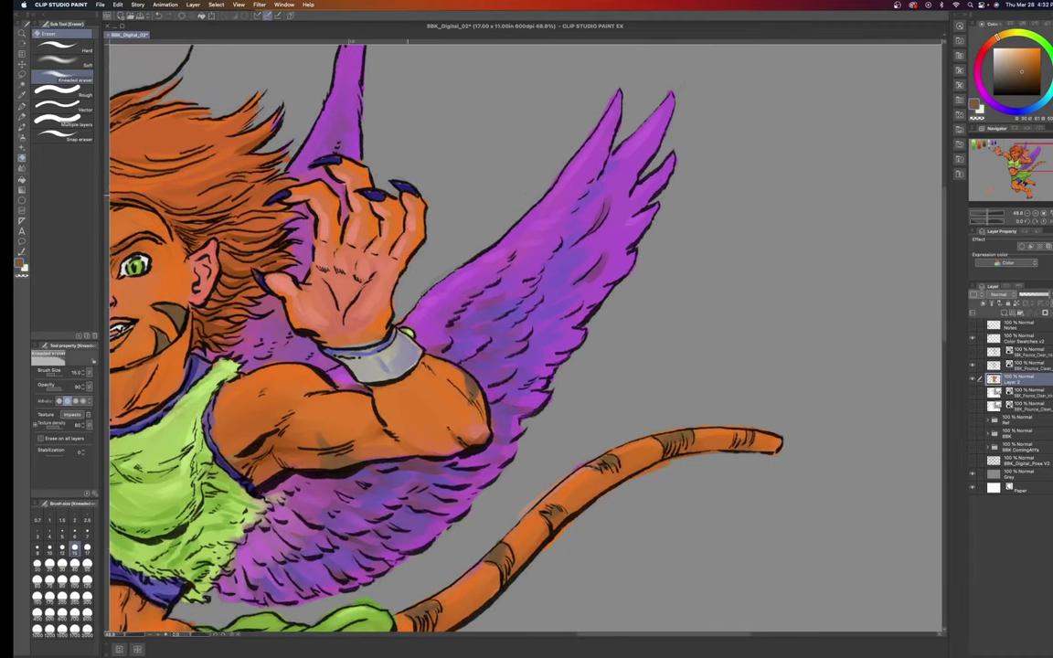
scroll(549, 377, down, 5)
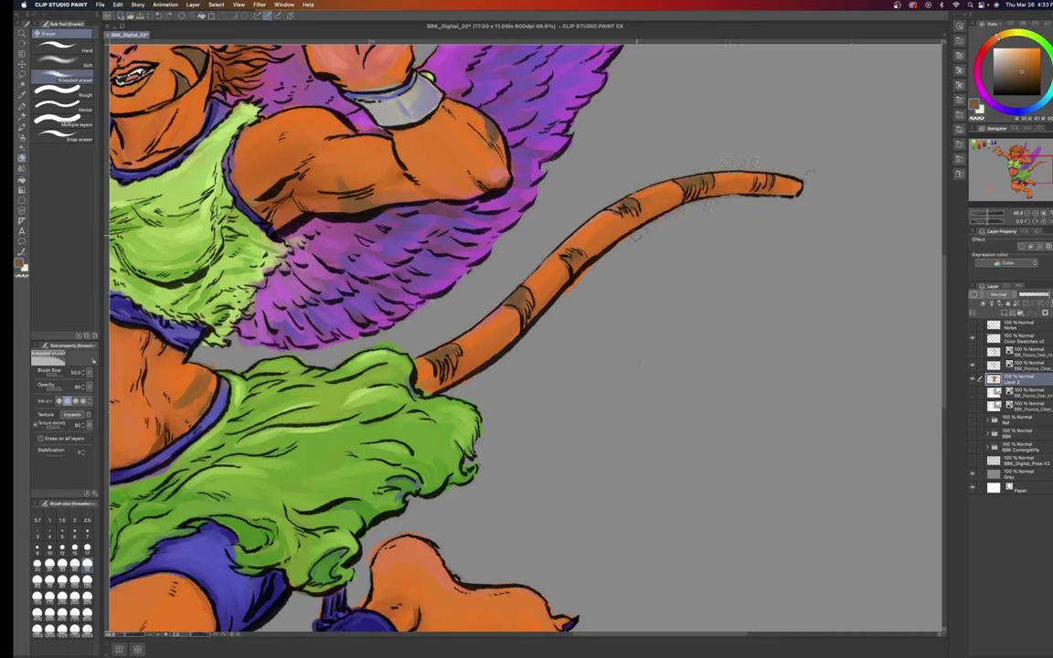
scroll(576, 365, down, 8)
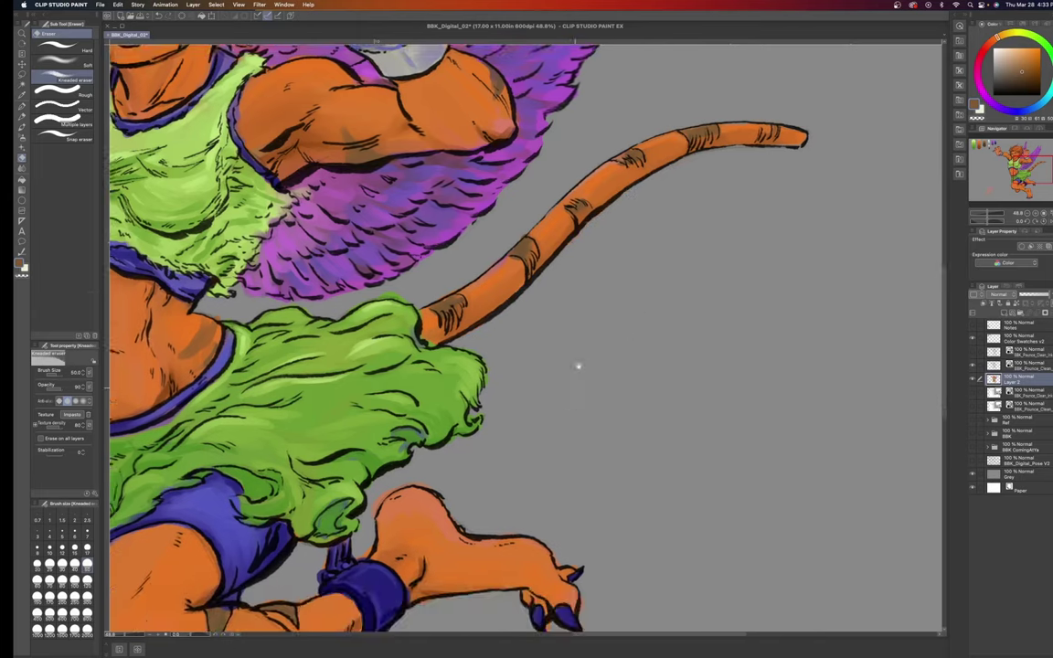
Clean up the colour edges around the legs and feet with the Kneaded eraser at size 25.
key(bracketleft)
key(bracketleft)
key(bracketleft)
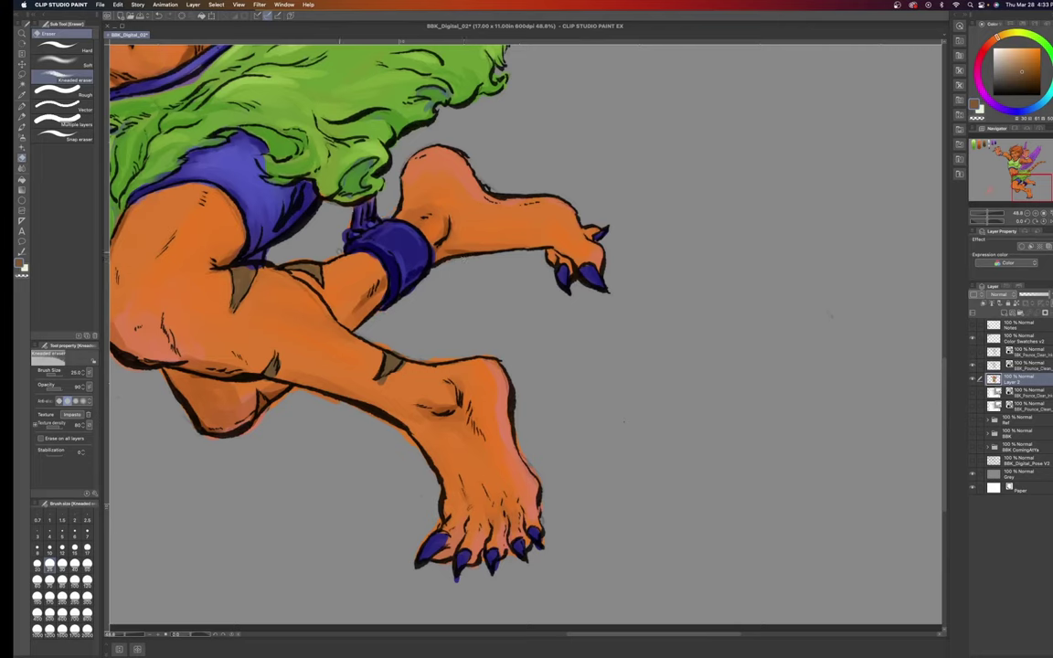
scroll(525, 329, down, 5)
scroll(526, 329, left, 5)
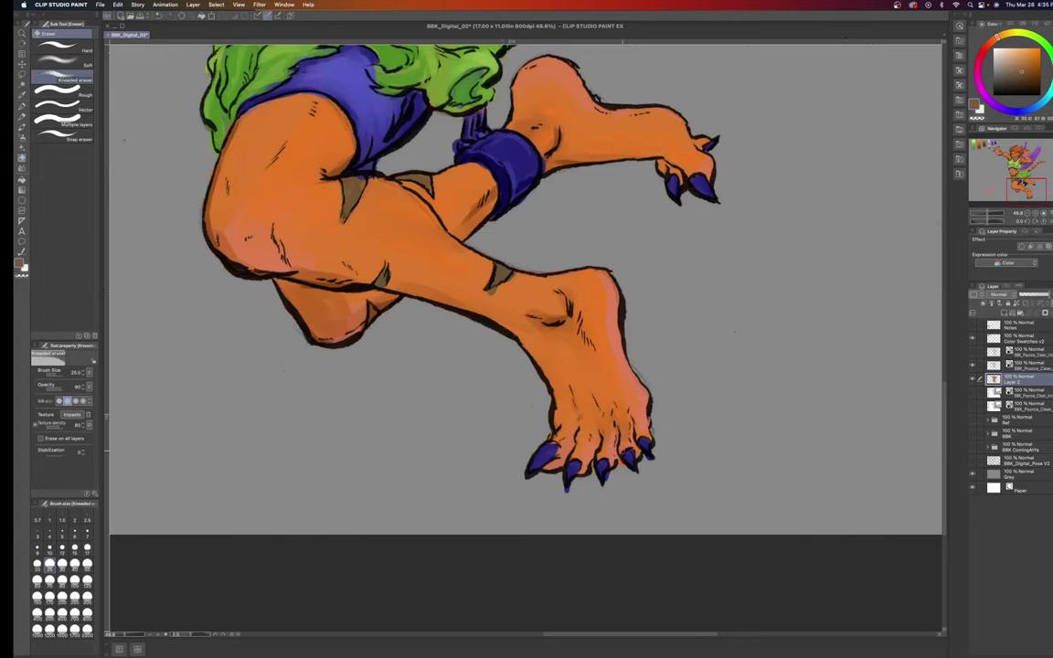
Erase overspill along the skirt, torso and outstretched arm with the Kneaded eraser at size 17.
key(bracketleft)
key(bracketleft)
scroll(690, 449, up, 10)
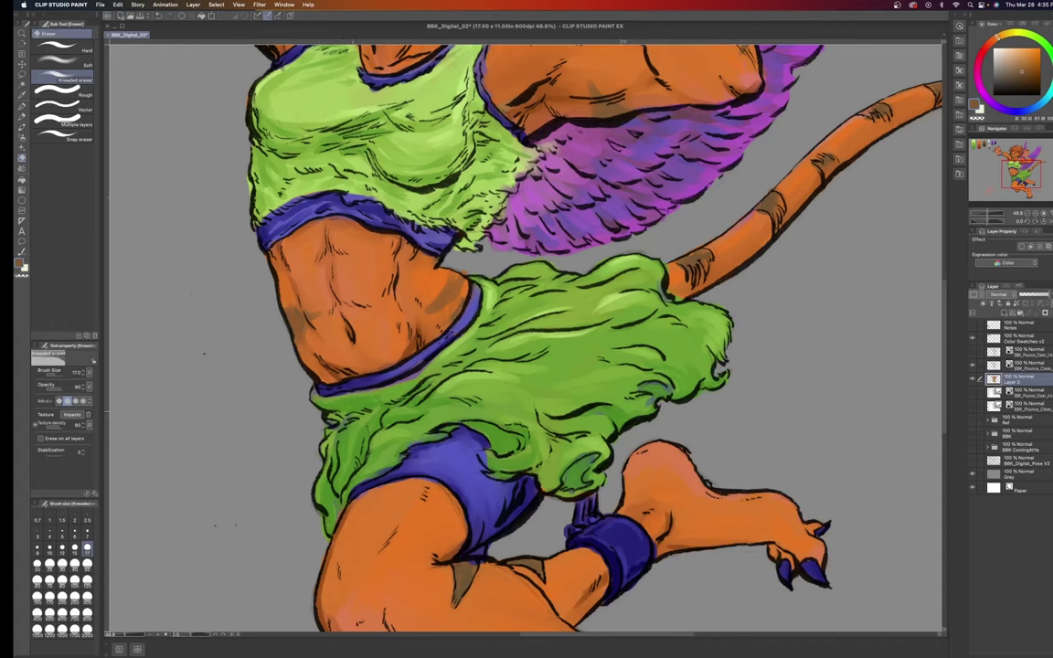
scroll(526, 338, up, 10)
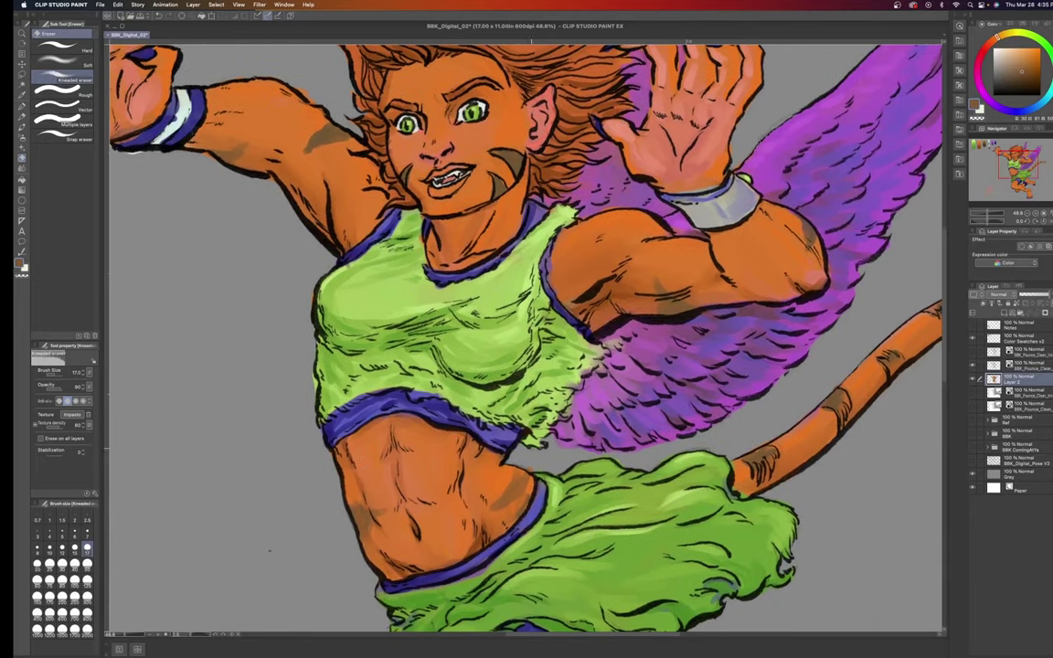
scroll(525, 333, up, 3)
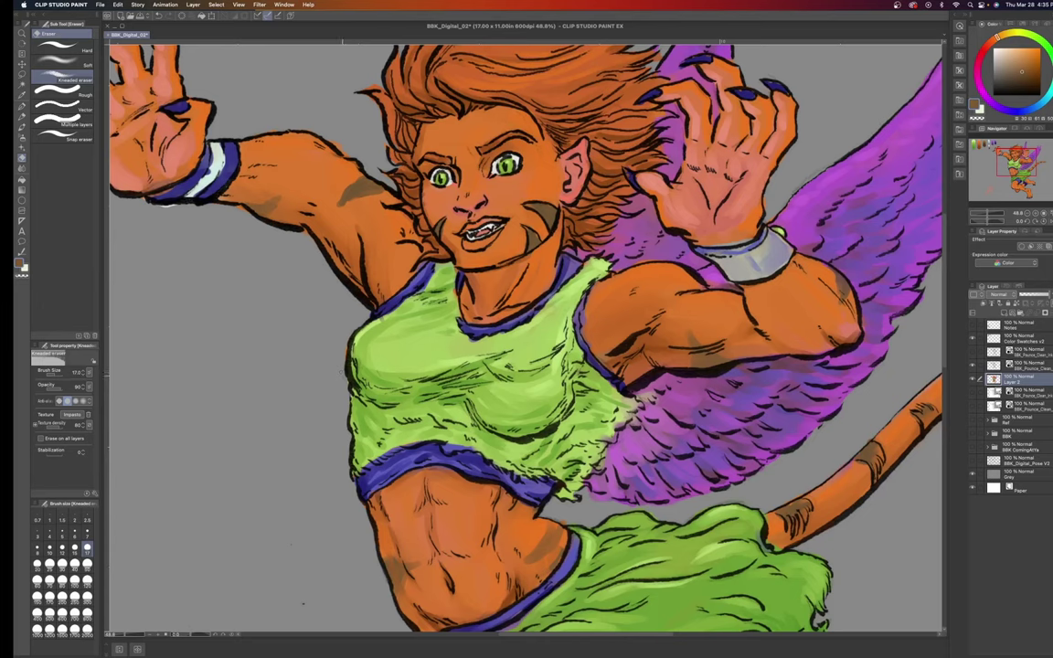
scroll(526, 333, up, 8)
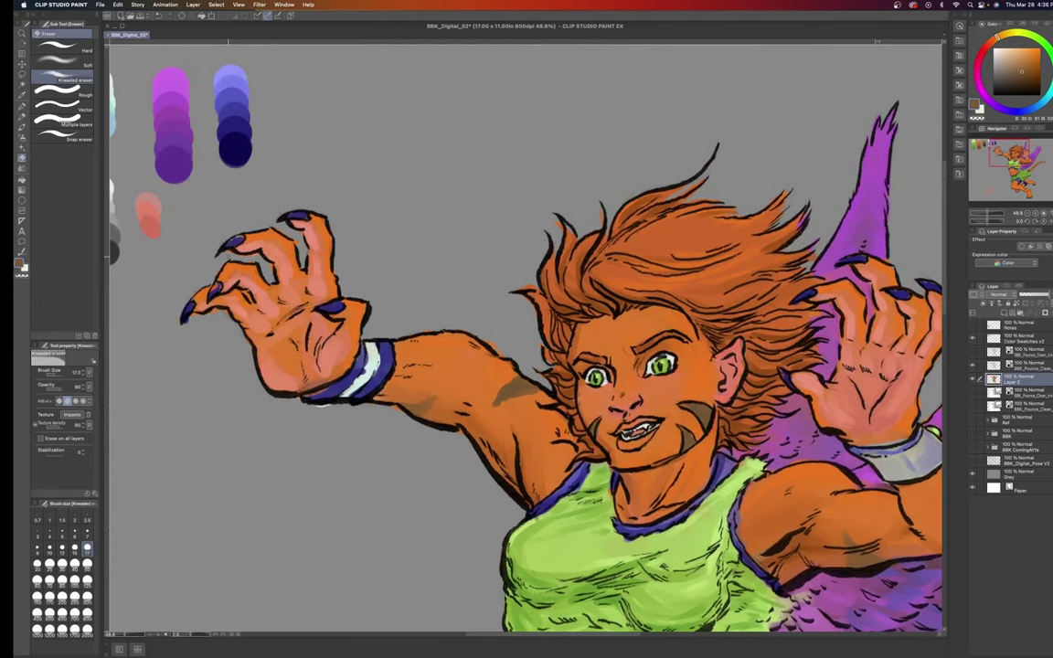
Save the illustration and erase stray colour around the outstretched hand and its striped wristband.
key(super+s)
drag(257, 301, 271, 302)
drag(315, 406, 332, 407)
scroll(577, 365, down, 5)
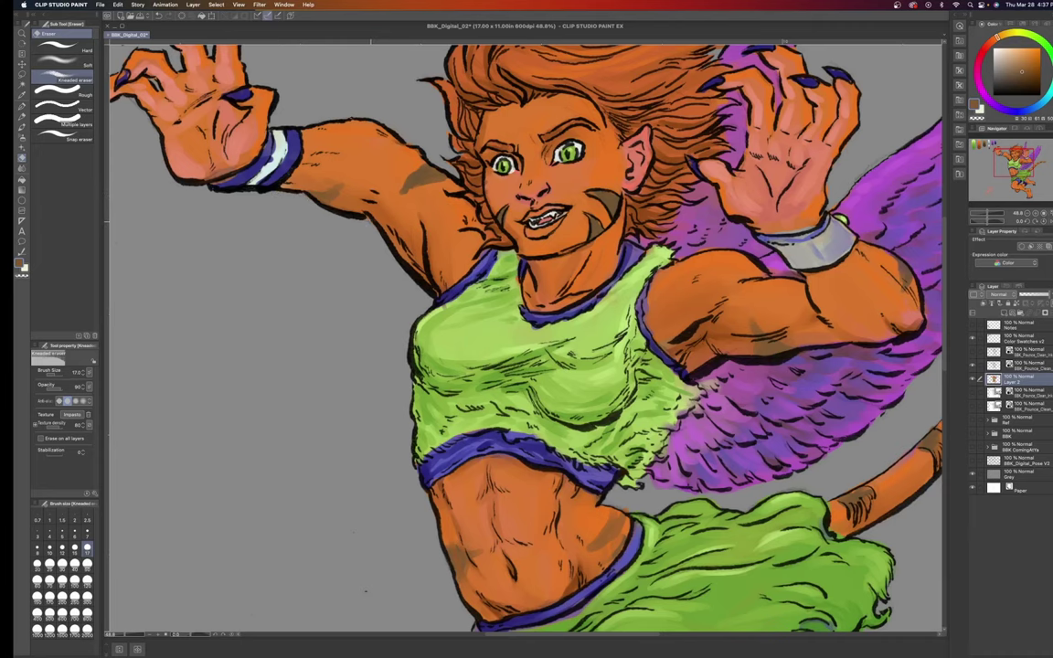
scroll(525, 333, down, 5)
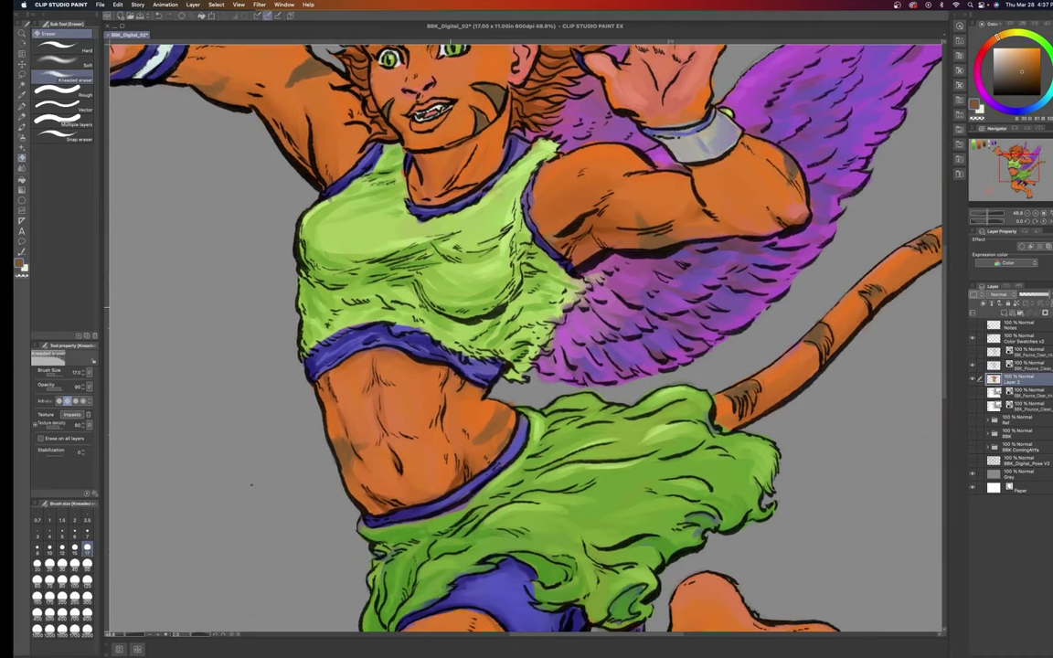
Touch up the top's ragged edge and the adjoining areas with sampled green, orange and purple, using Dense watercolor at size 17.
key(i)
click(471, 315)
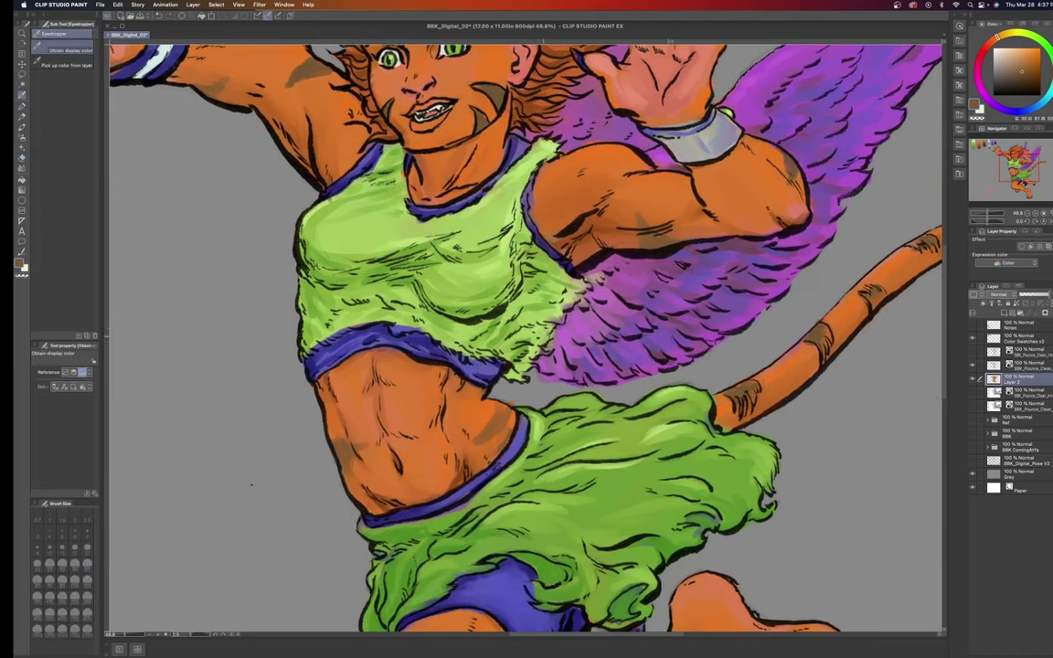
key(b)
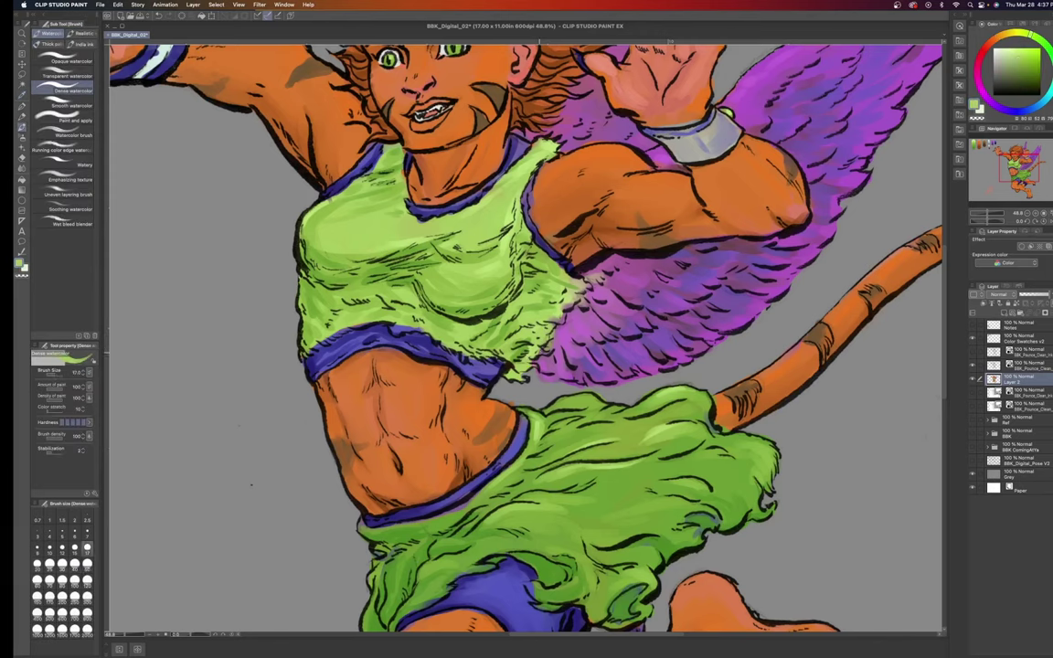
key(bracketright)
key(bracketright)
key(bracketright)
alt+click(489, 187)
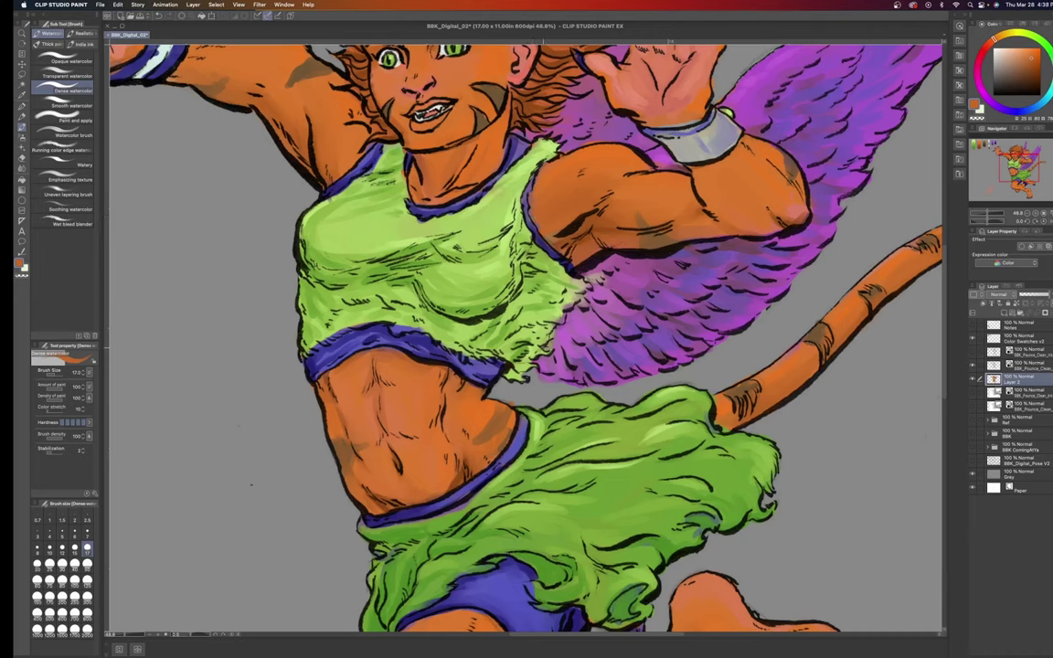
alt+click(507, 300)
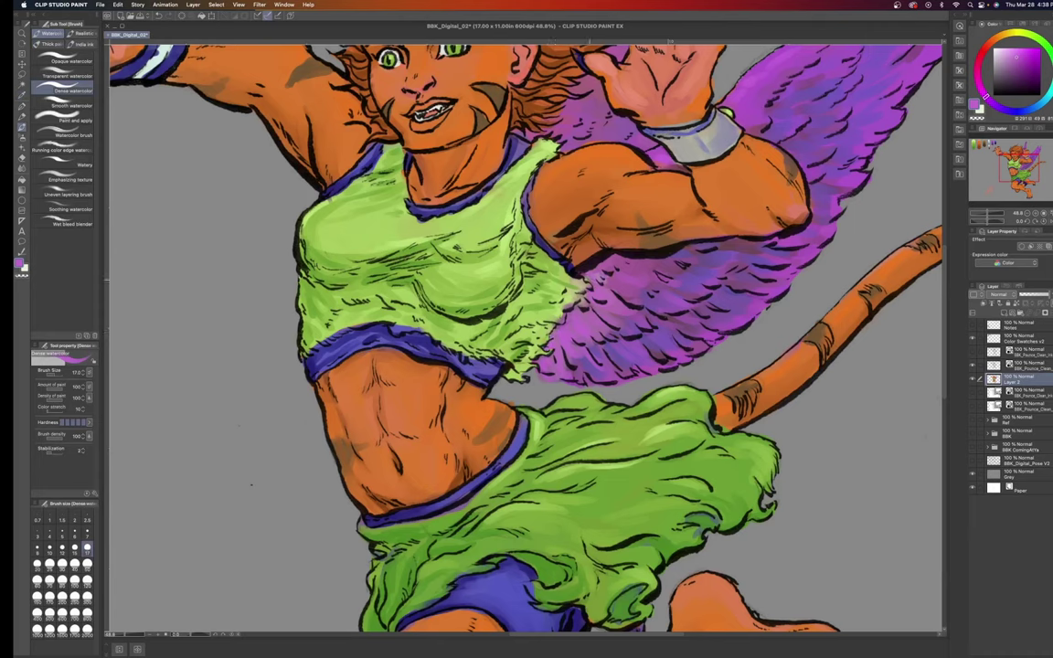
scroll(608, 307, right, 5)
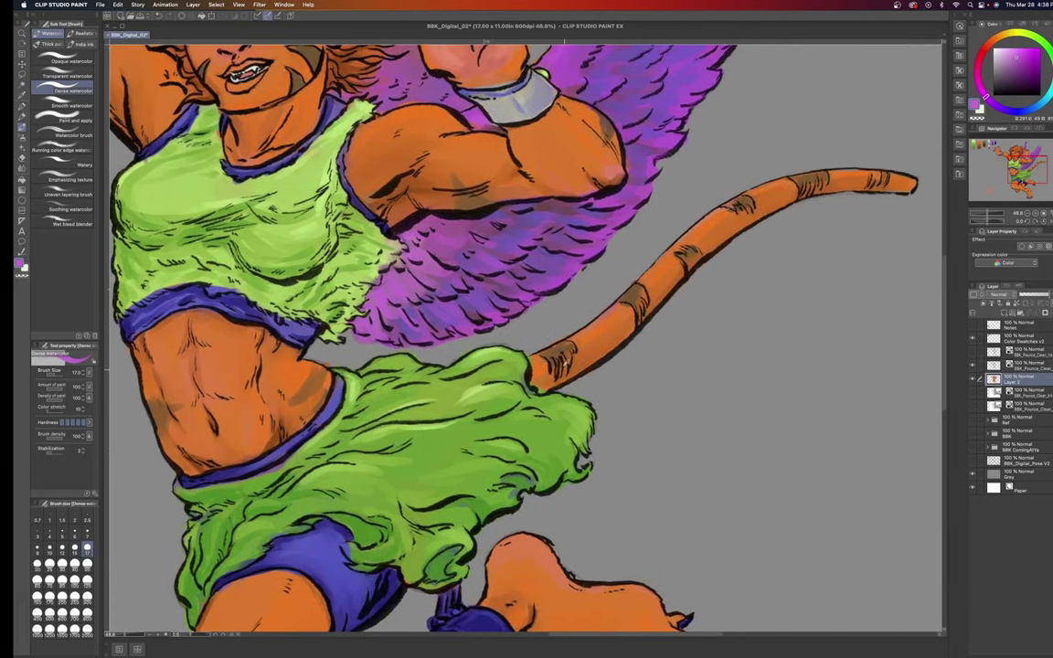
Touch up the base of the tail with sampled orange and the skirt with sampled green, using Dense watercolor at size 17.
alt+click(486, 334)
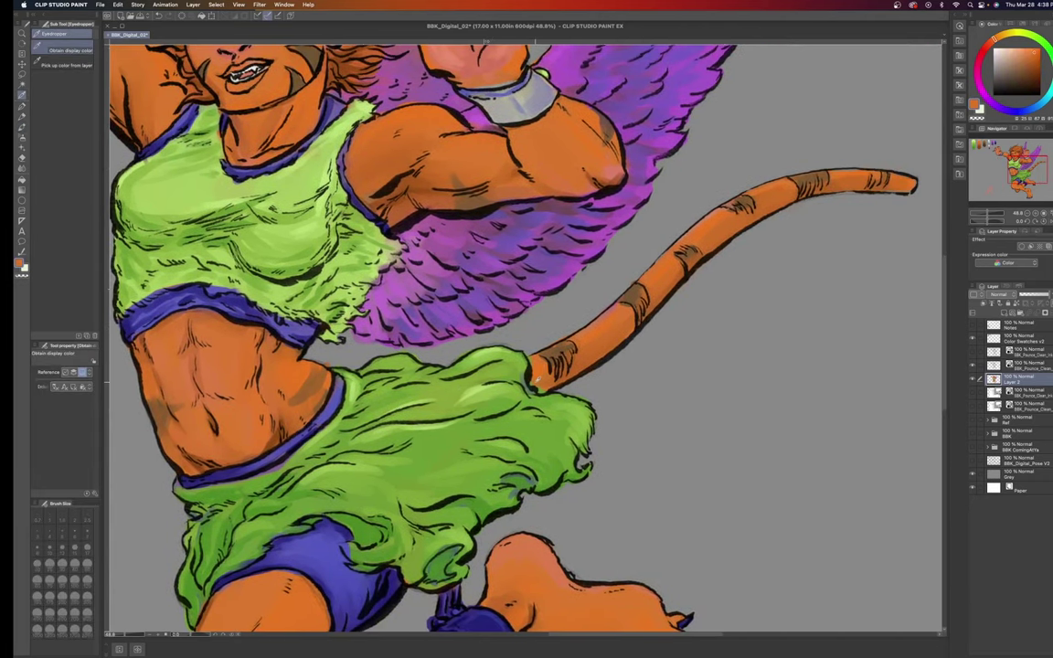
scroll(526, 334, down, 5)
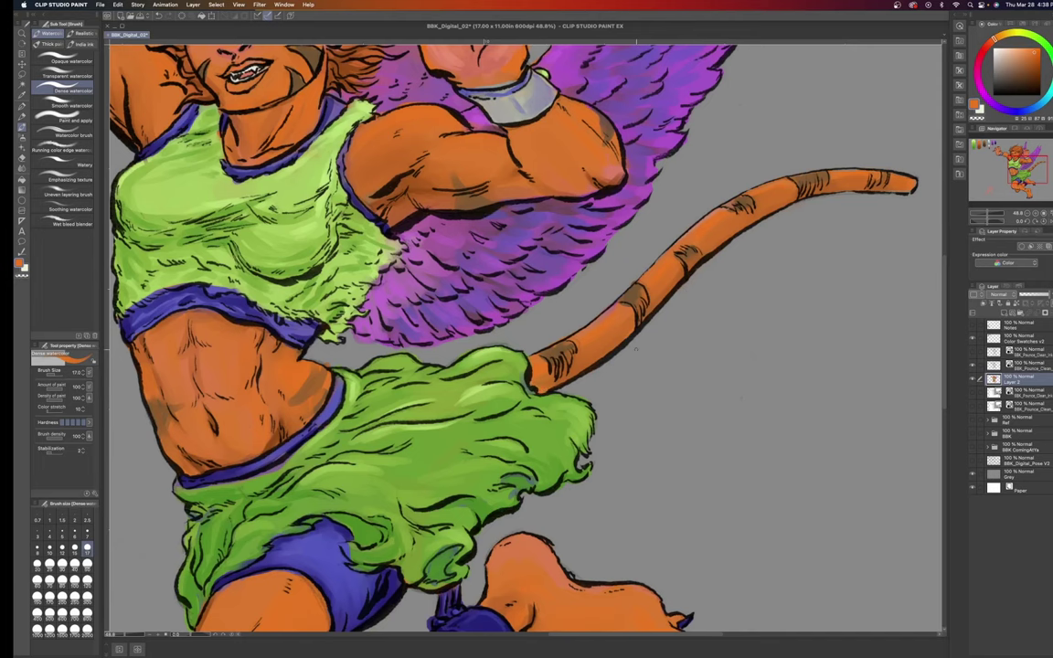
scroll(525, 334, up, 3)
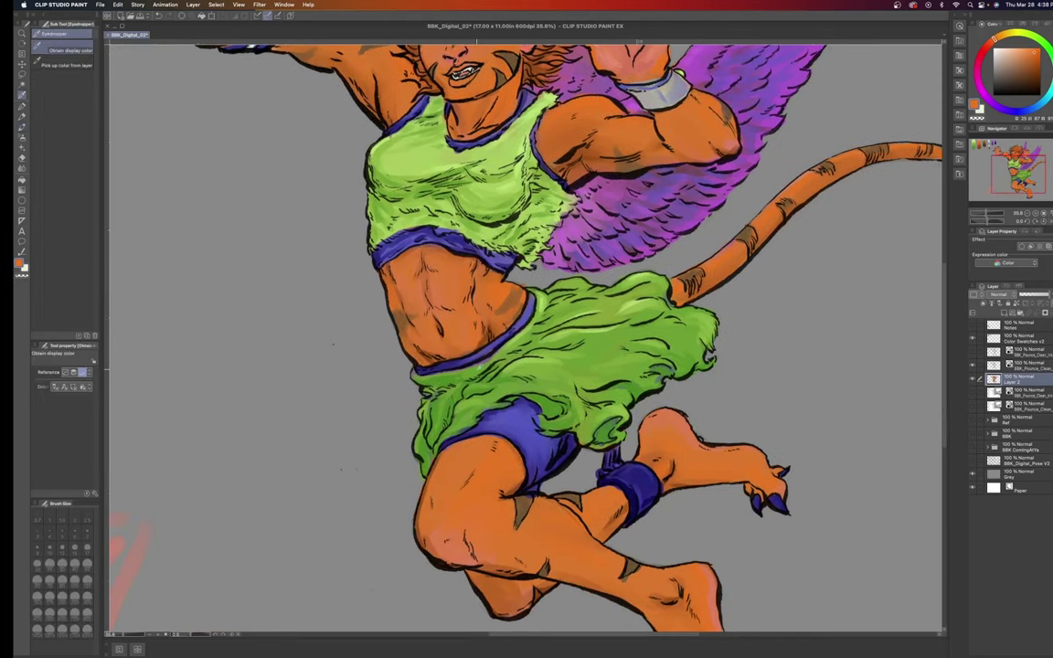
alt+click(429, 327)
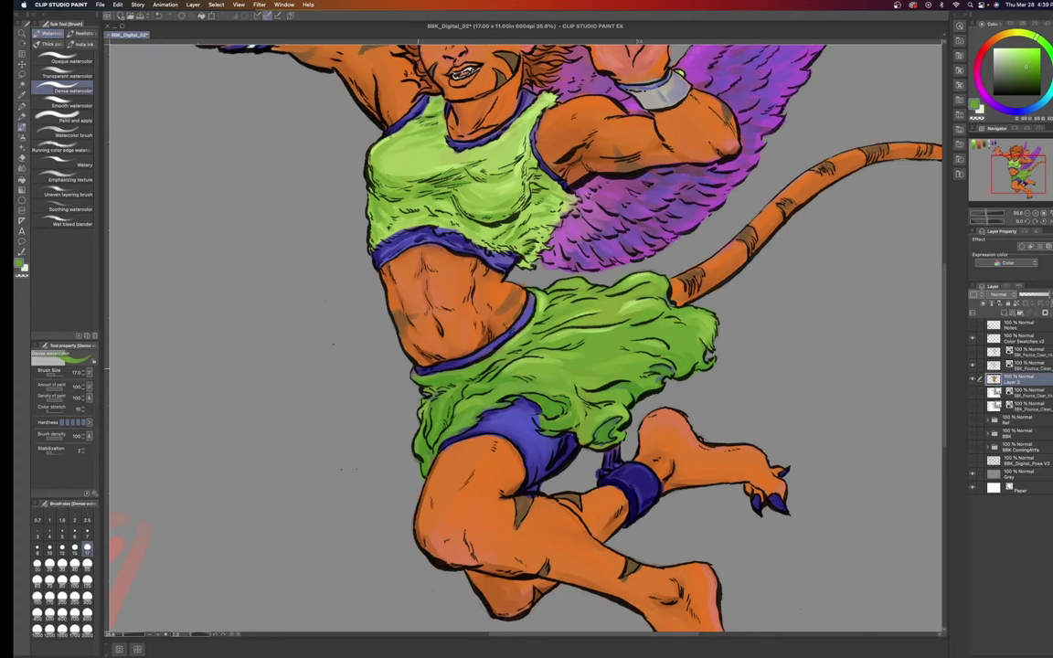
Erase stray specks from the grey background around the figure with the Kneaded eraser at size 17, checking the whole illustration.
scroll(526, 333, up, 3)
key(e)
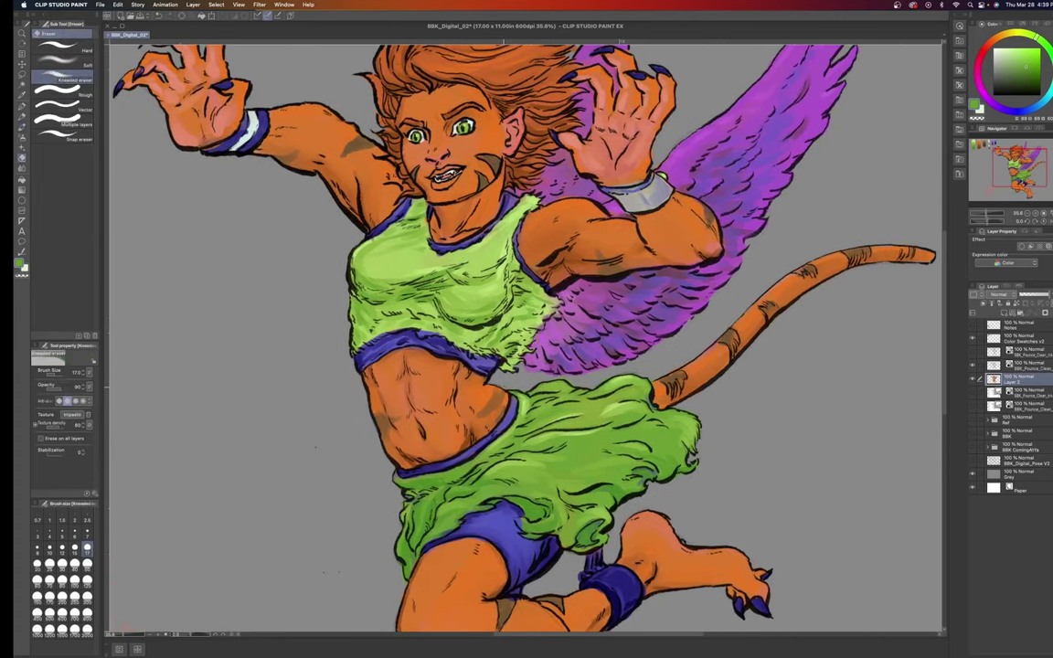
scroll(525, 334, down, 5)
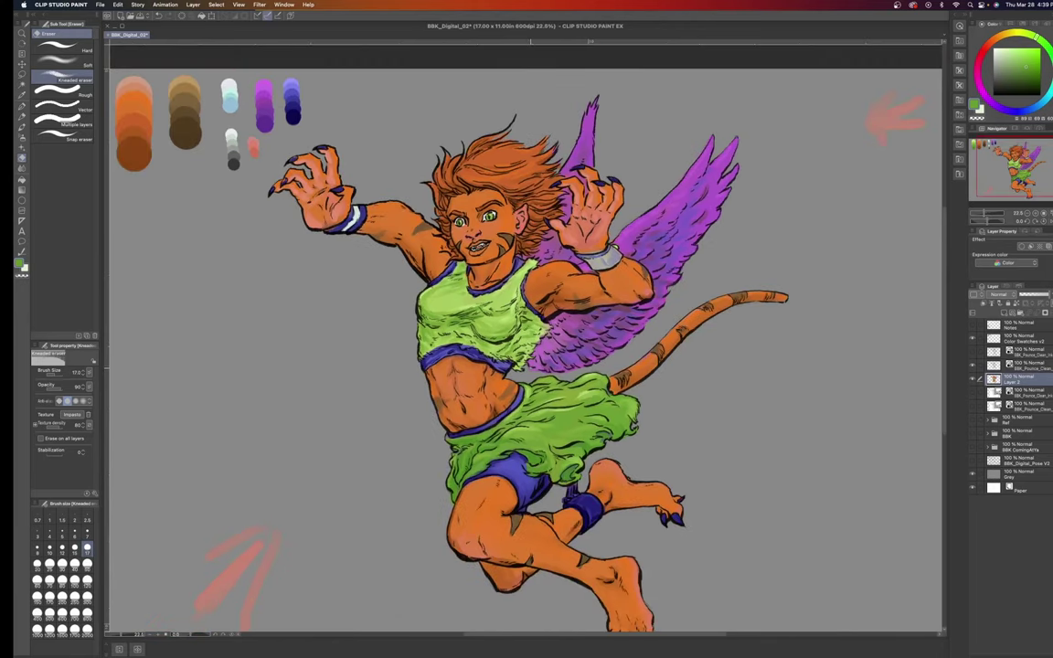
scroll(525, 334, down, 2)
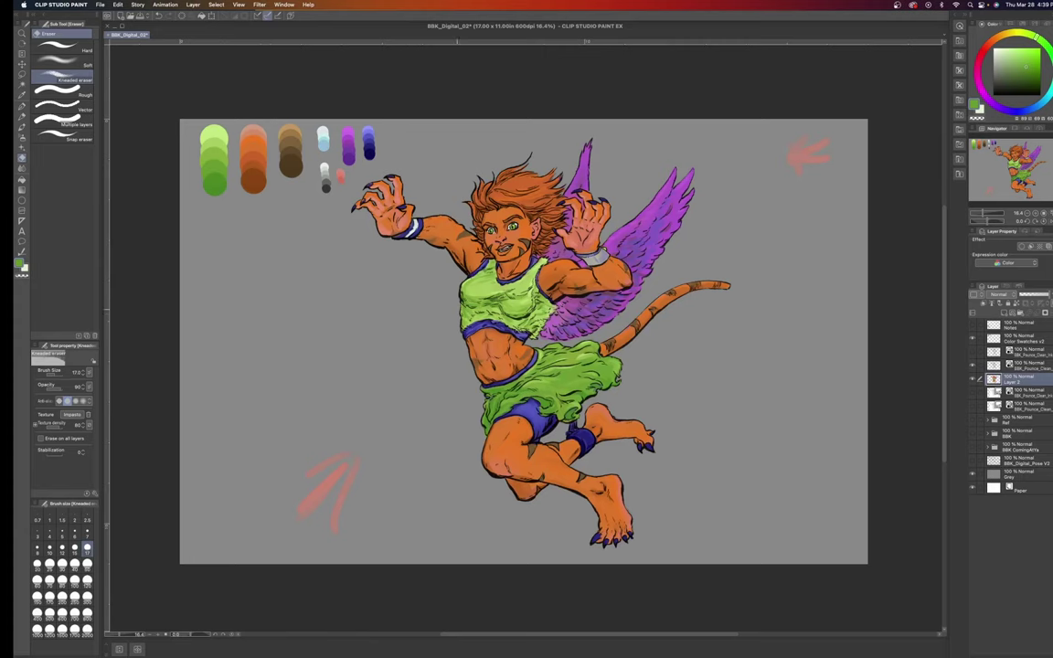
scroll(412, 344, up, 5)
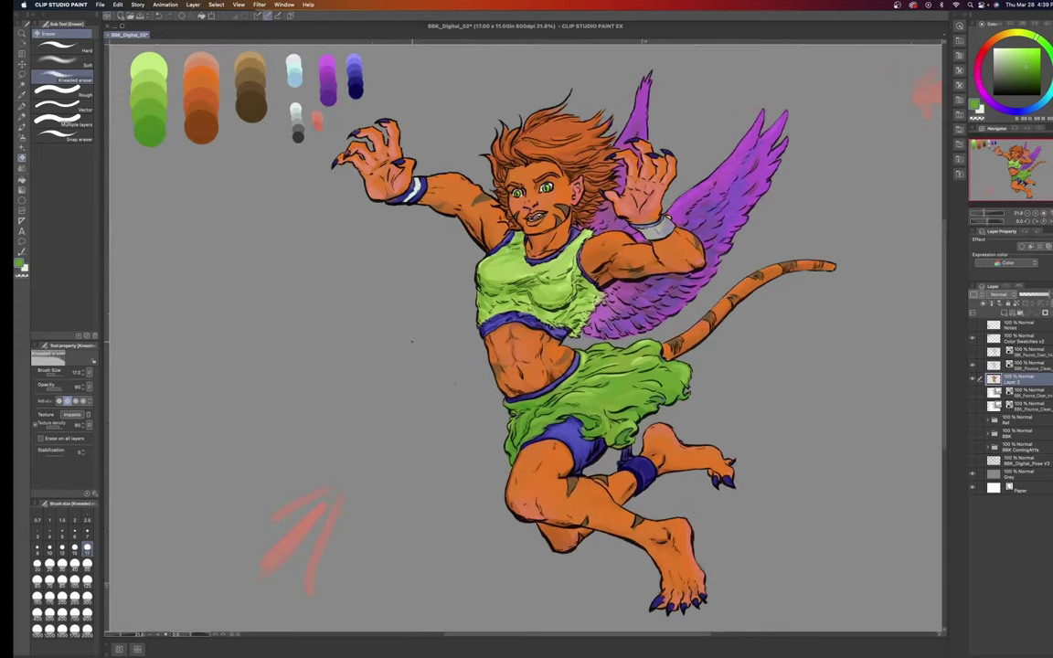
scroll(412, 339, right, 5)
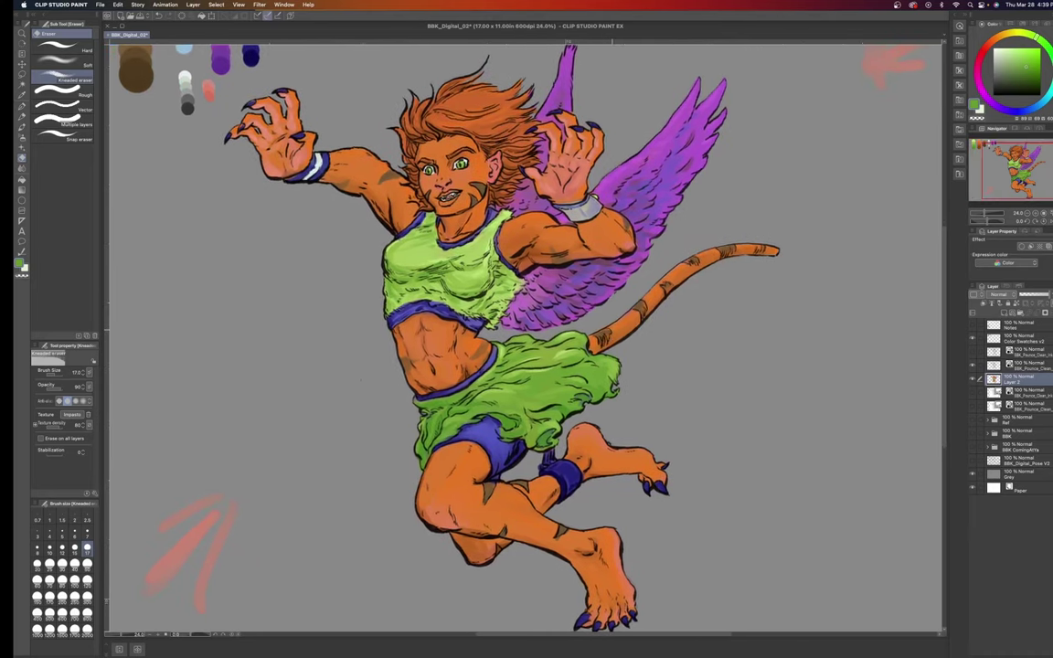
scroll(619, 320, down, 1)
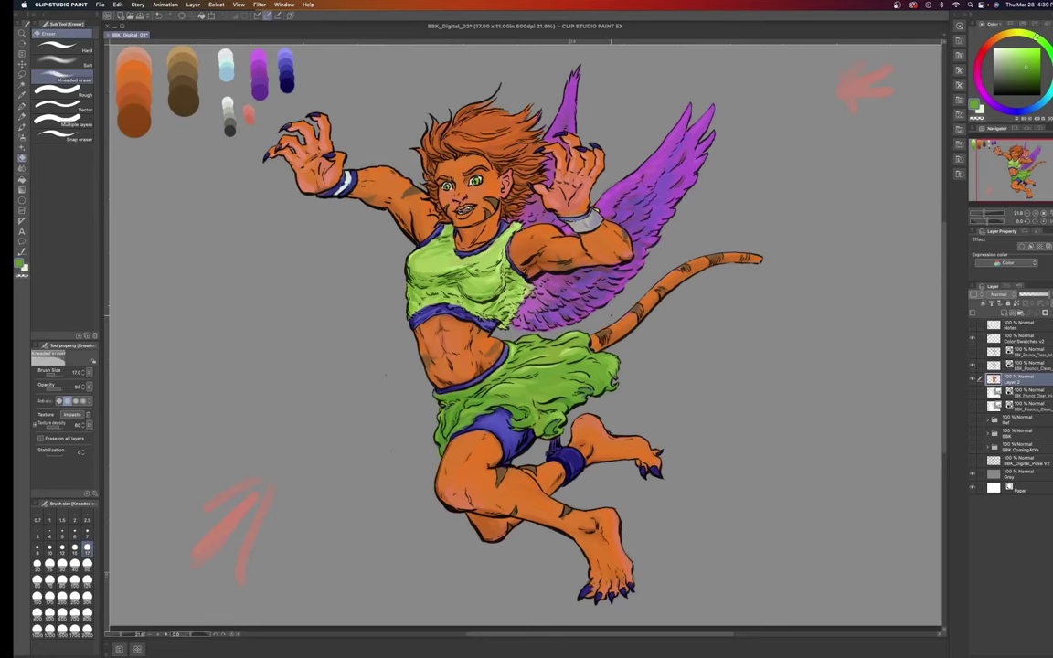
drag(346, 369, 404, 369)
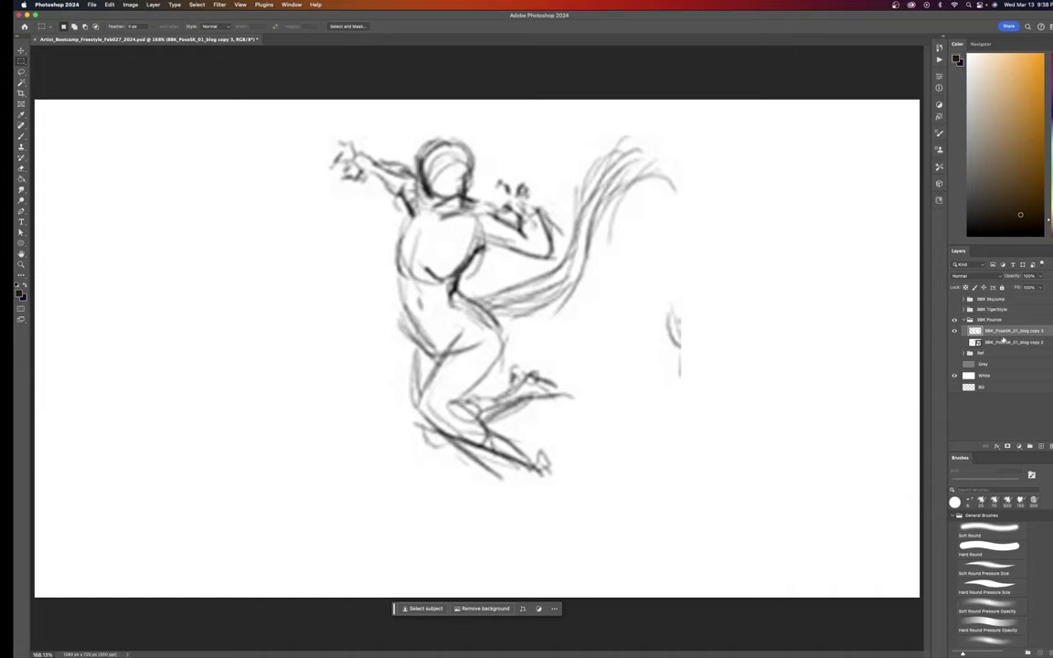
drag(796, 614, 689, 438)
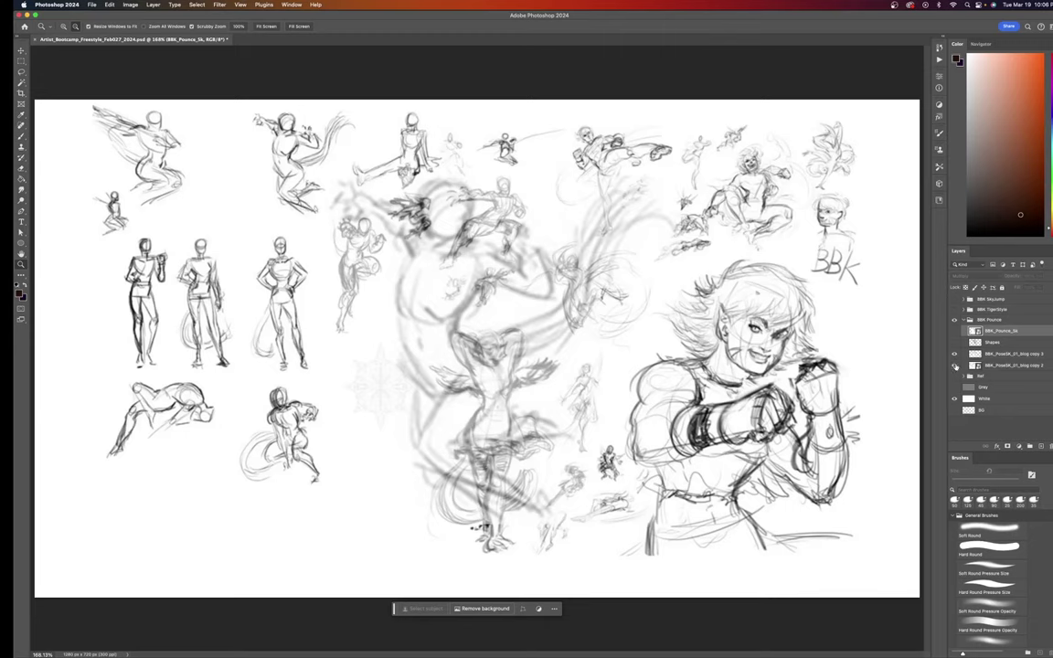
Hide the layer with the pose thumbnail sheet and compare the rough pounce gesture with and without the Shapes layer.
drag(955, 367, 955, 355)
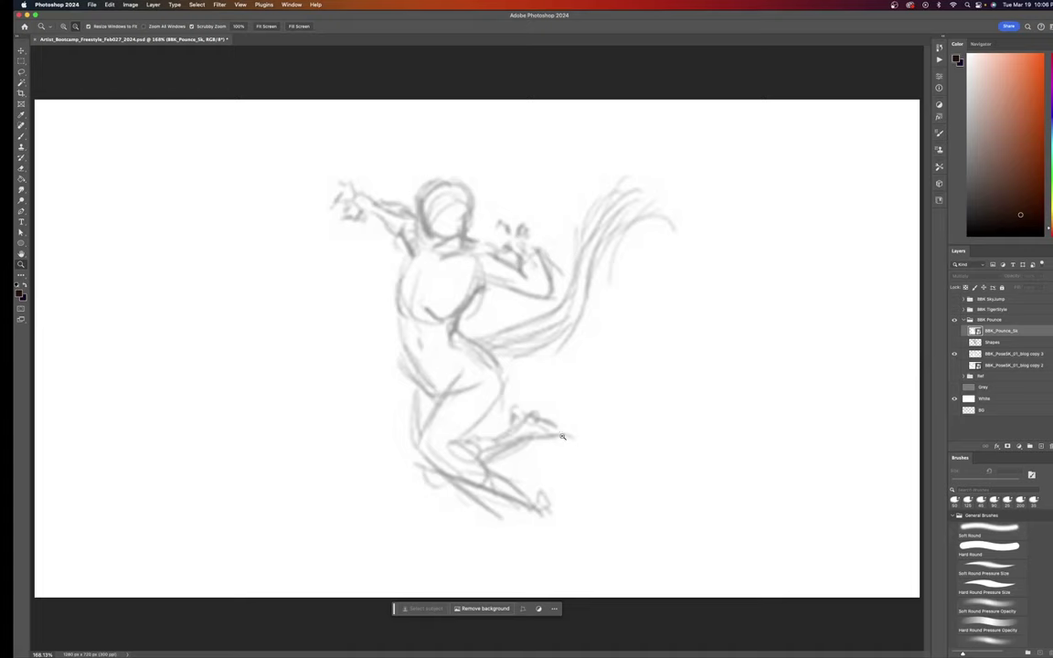
click(954, 343)
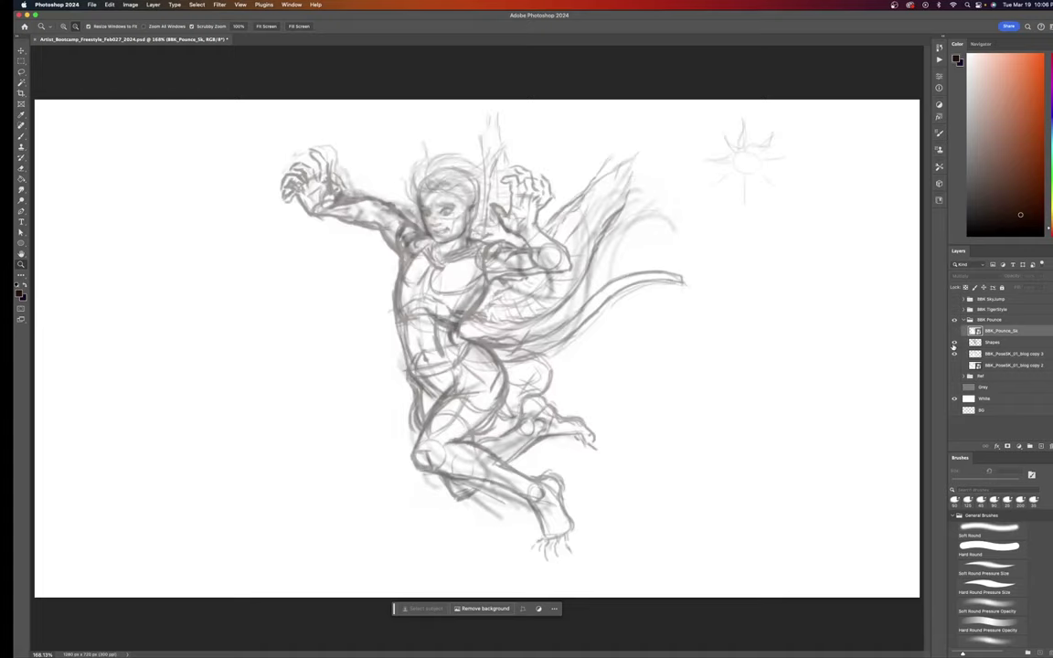
click(955, 342)
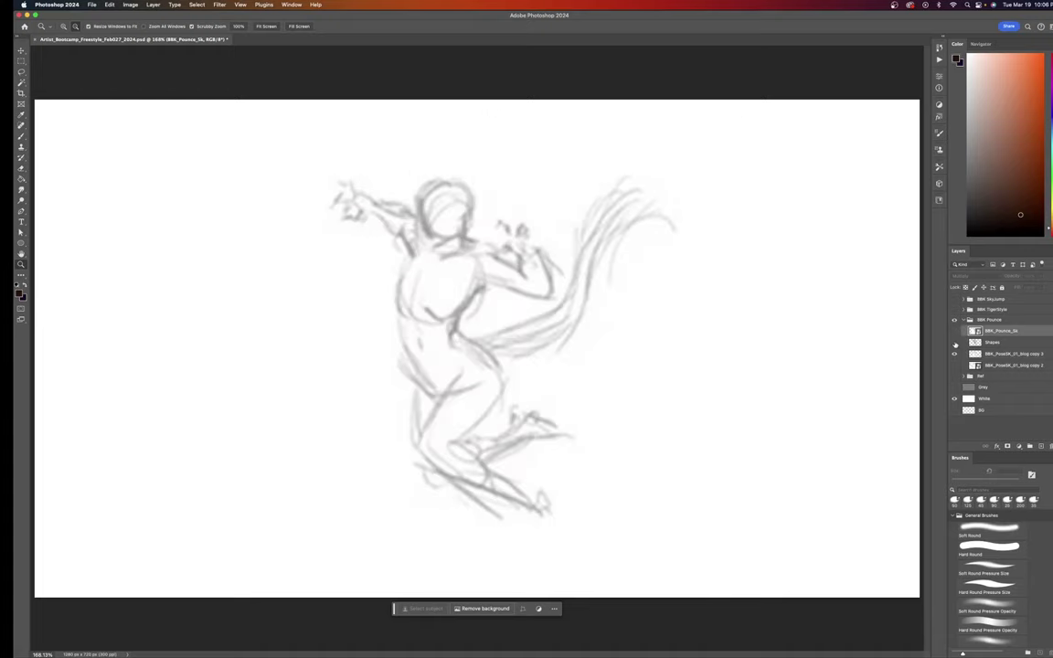
click(954, 342)
click(955, 343)
click(955, 343)
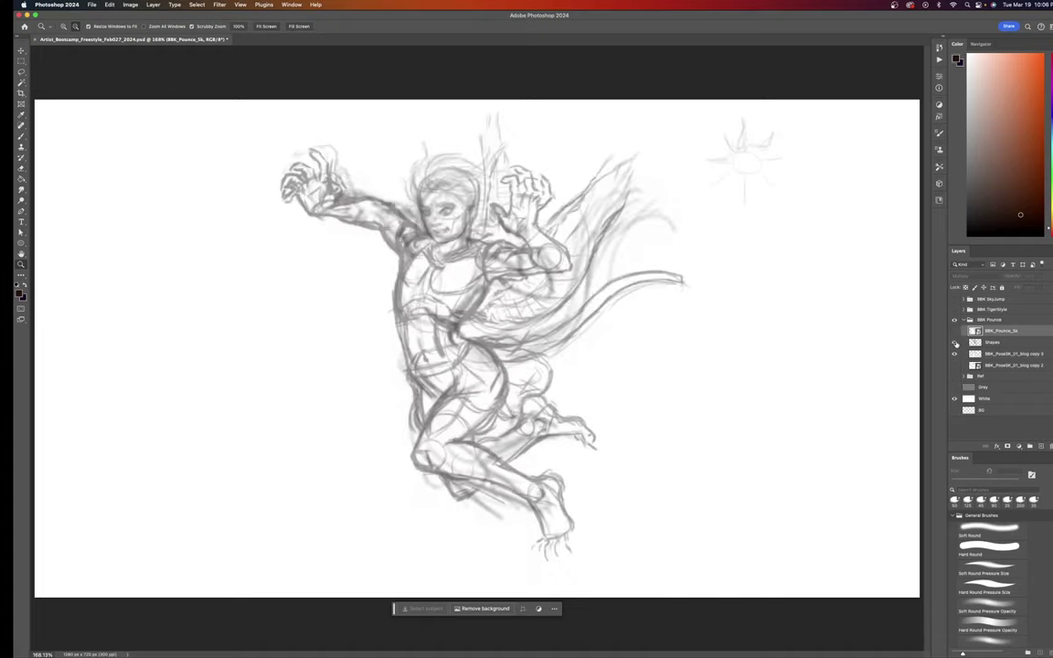
click(954, 343)
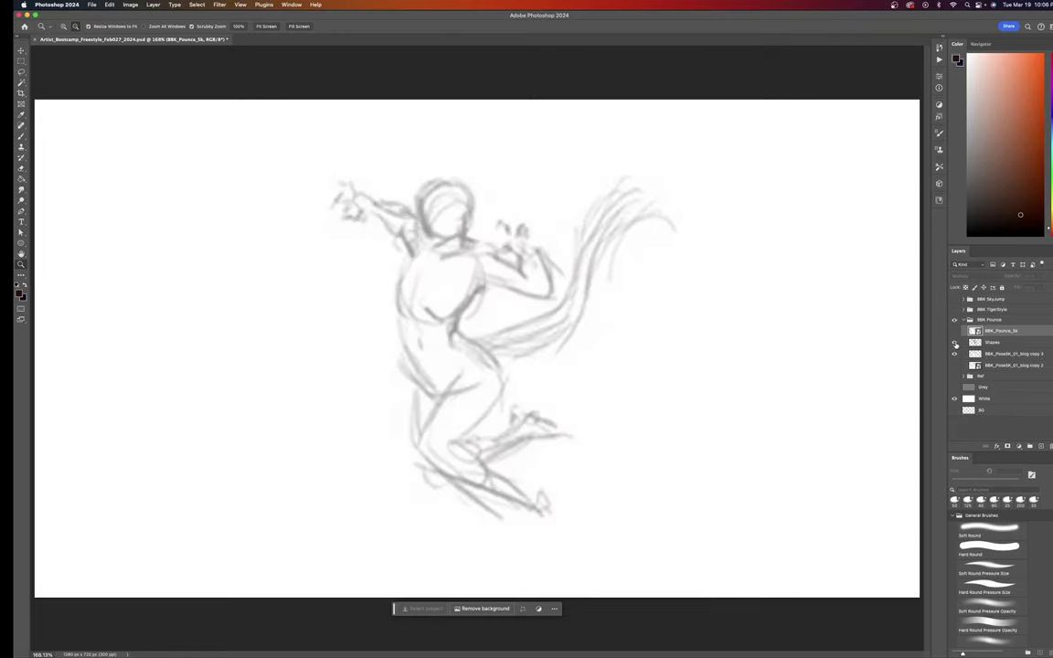
Show the Shapes layer, hide the rough gesture layer beneath it, and reveal the refined BBK_Pounce_Sk sketch.
click(954, 343)
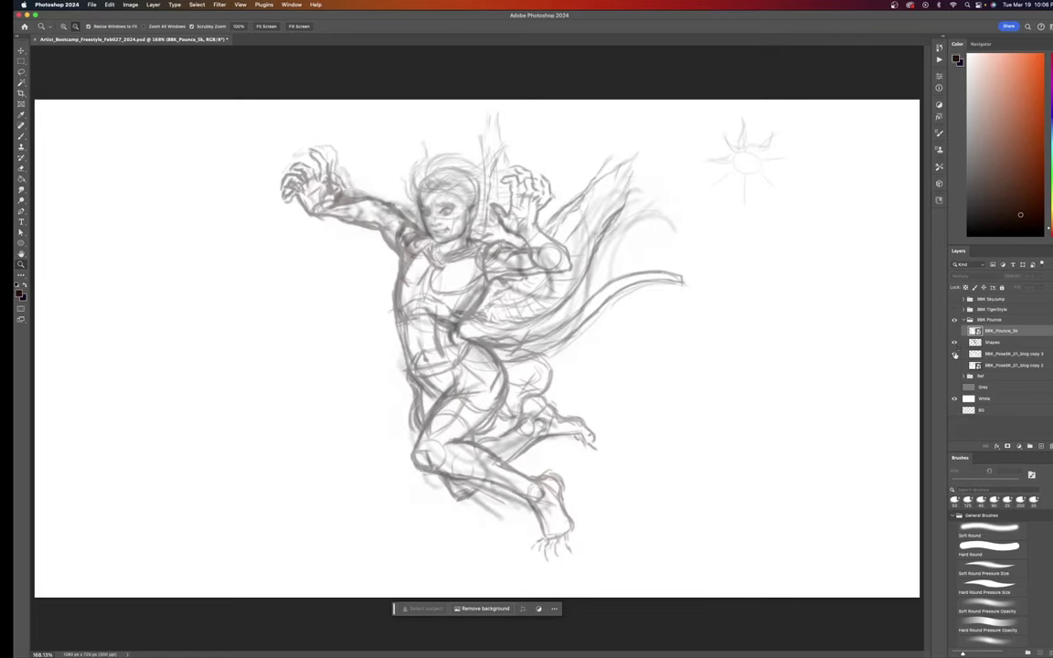
click(954, 354)
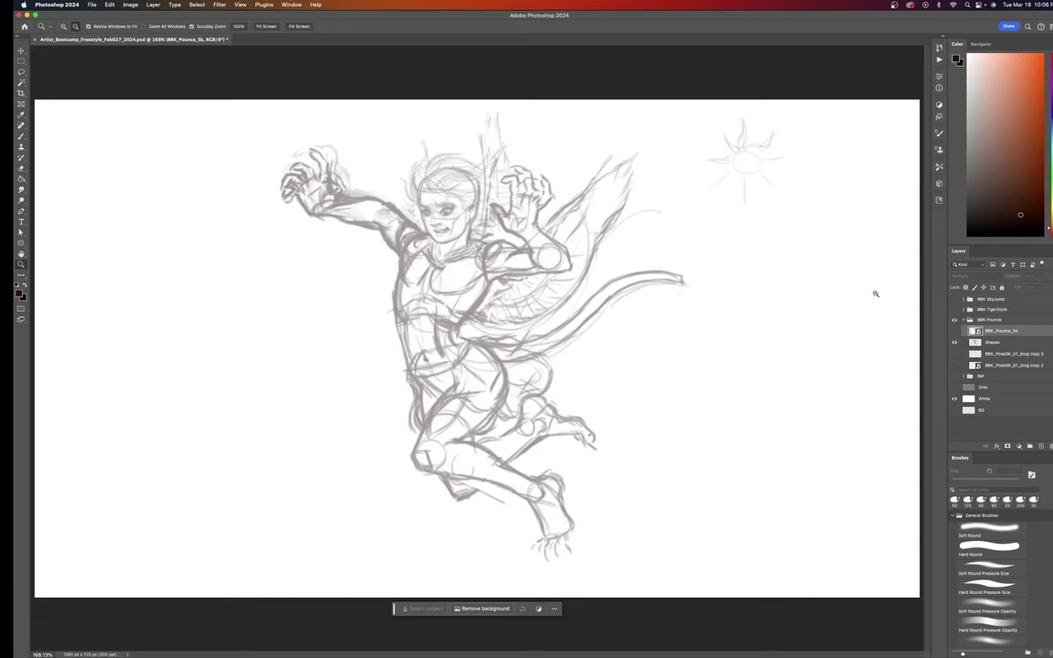
click(955, 331)
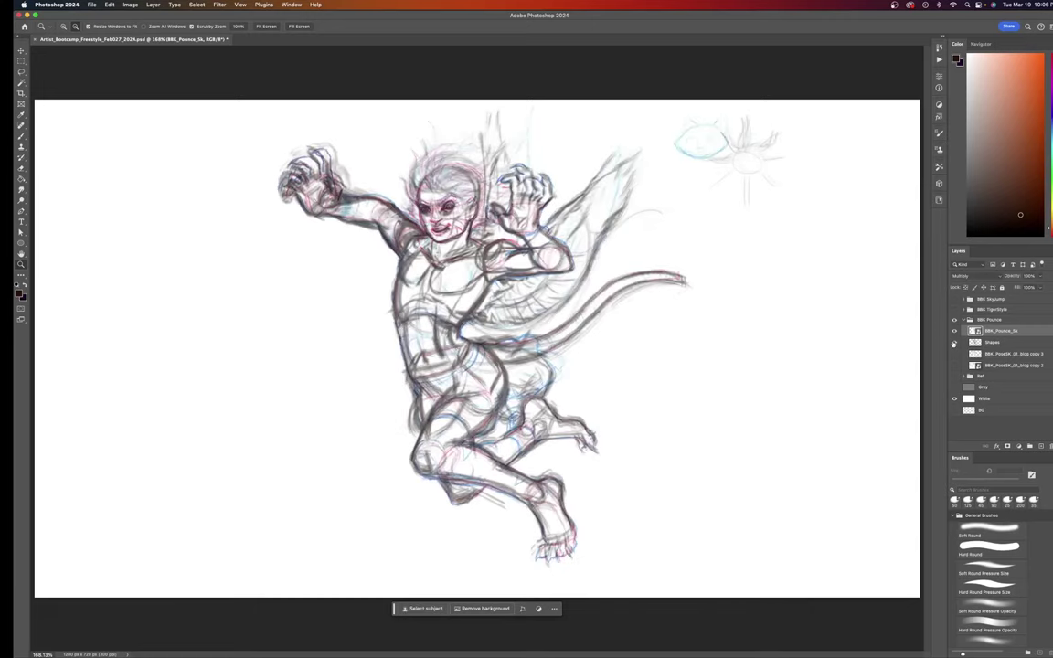